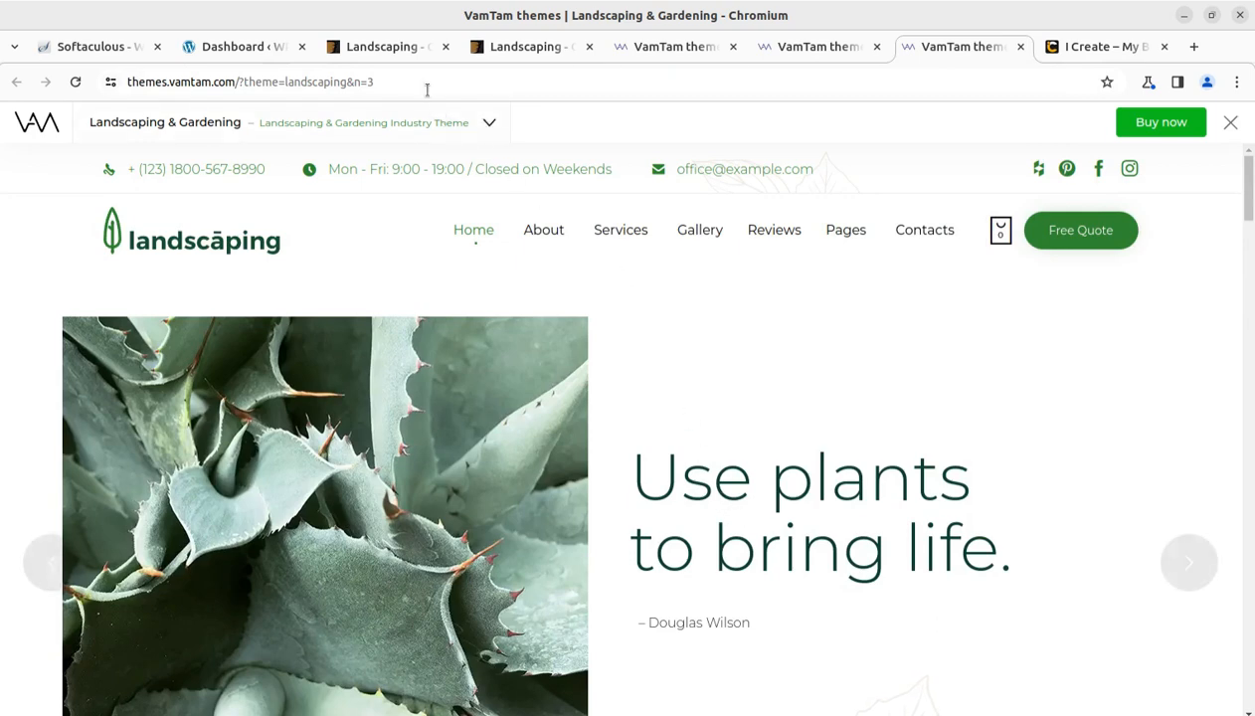
# - Review the Landscaping - Garden Landscaper theme's ThemeForest page, highlighting its title, the author vamtam and the Power Elite Author badge
pyautogui.click(393, 47)
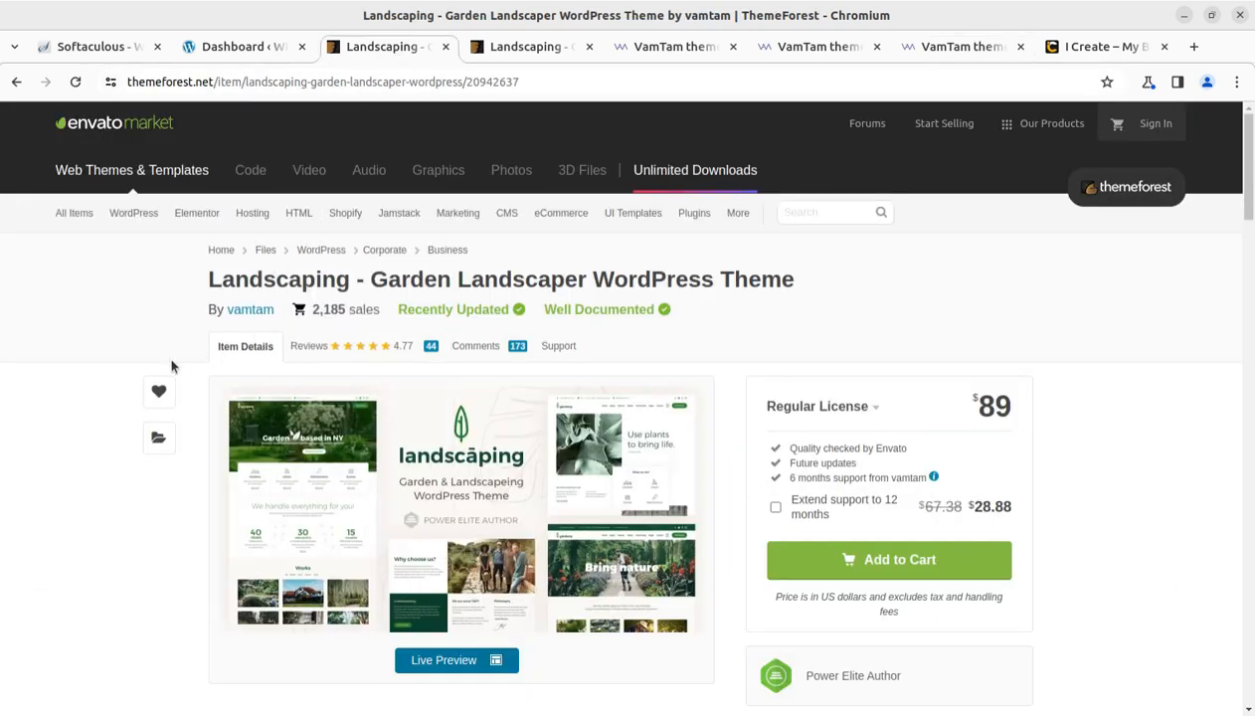
pyautogui.moveTo(206, 280); pyautogui.dragTo(368, 279)
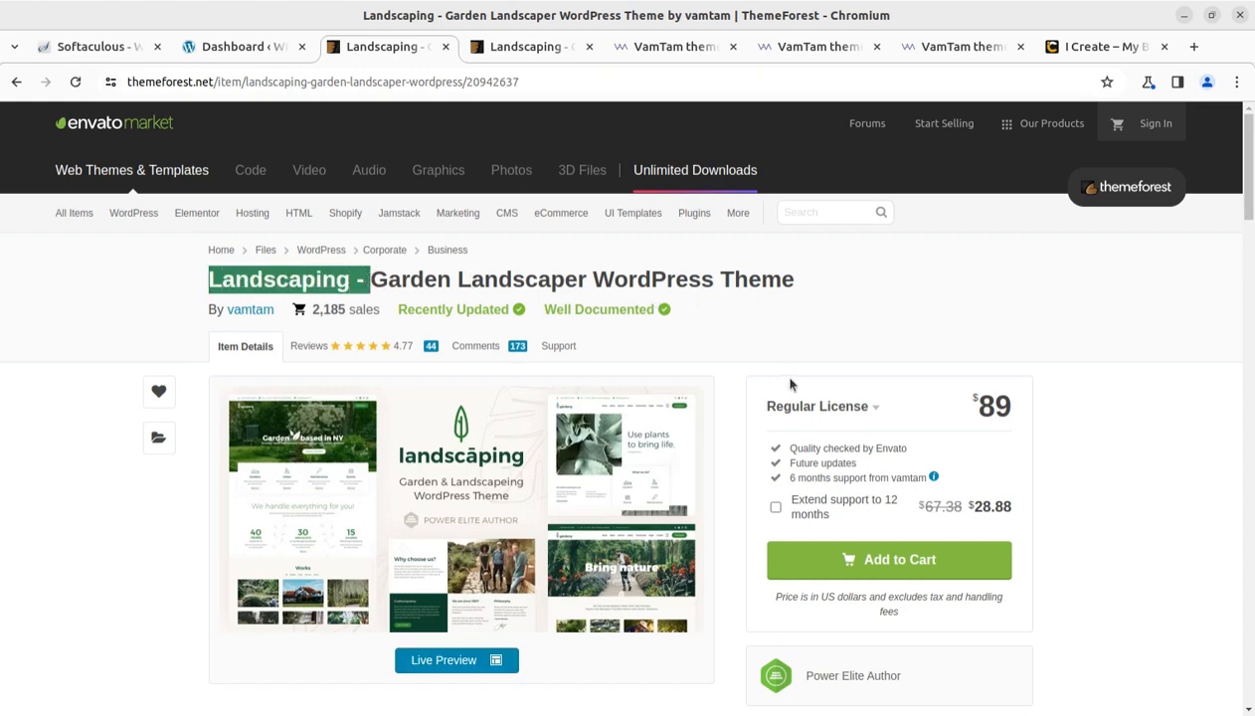
pyautogui.scroll(-2, 791, 384)
pyautogui.scroll(-2, 876, 477)
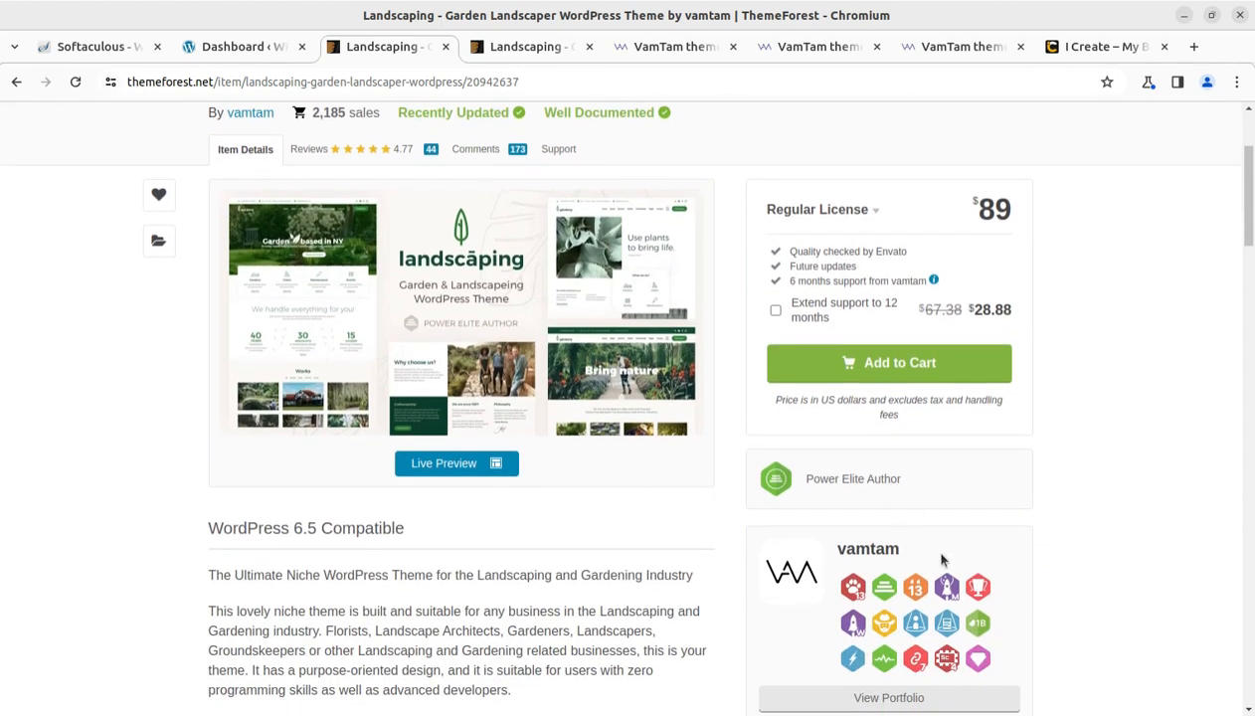
pyautogui.moveTo(930, 553); pyautogui.dragTo(839, 552)
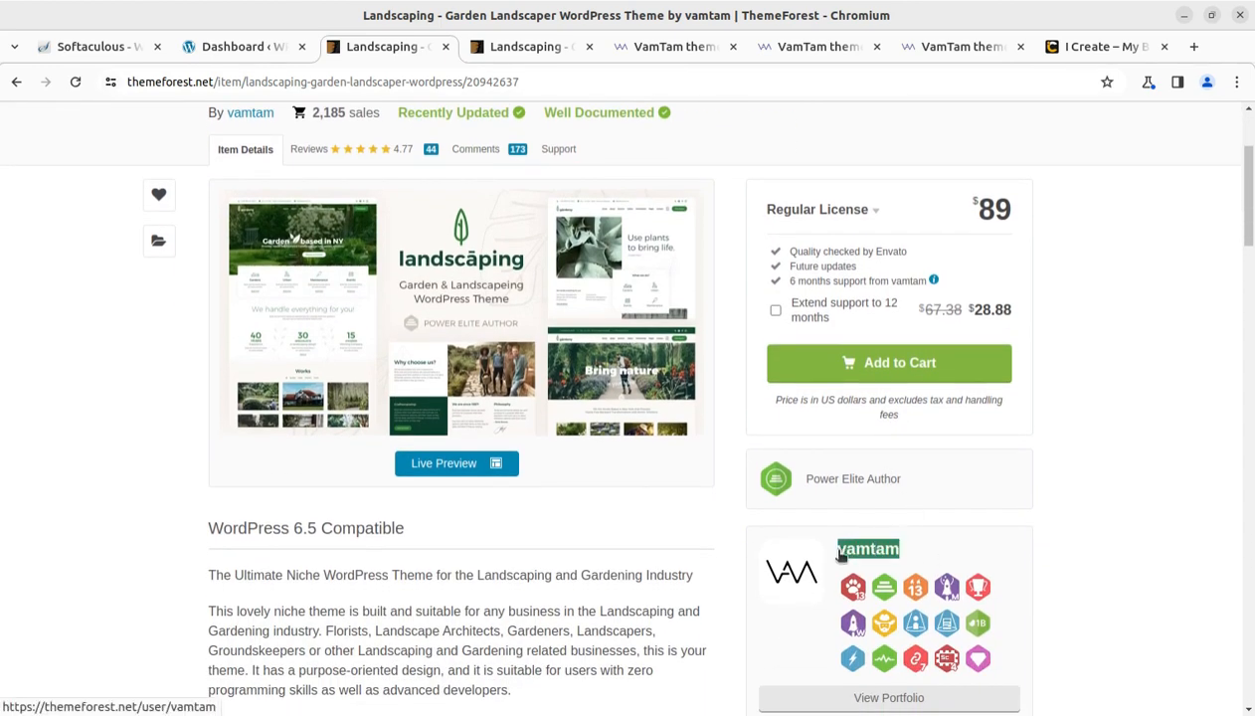
pyautogui.moveTo(935, 482); pyautogui.dragTo(807, 483)
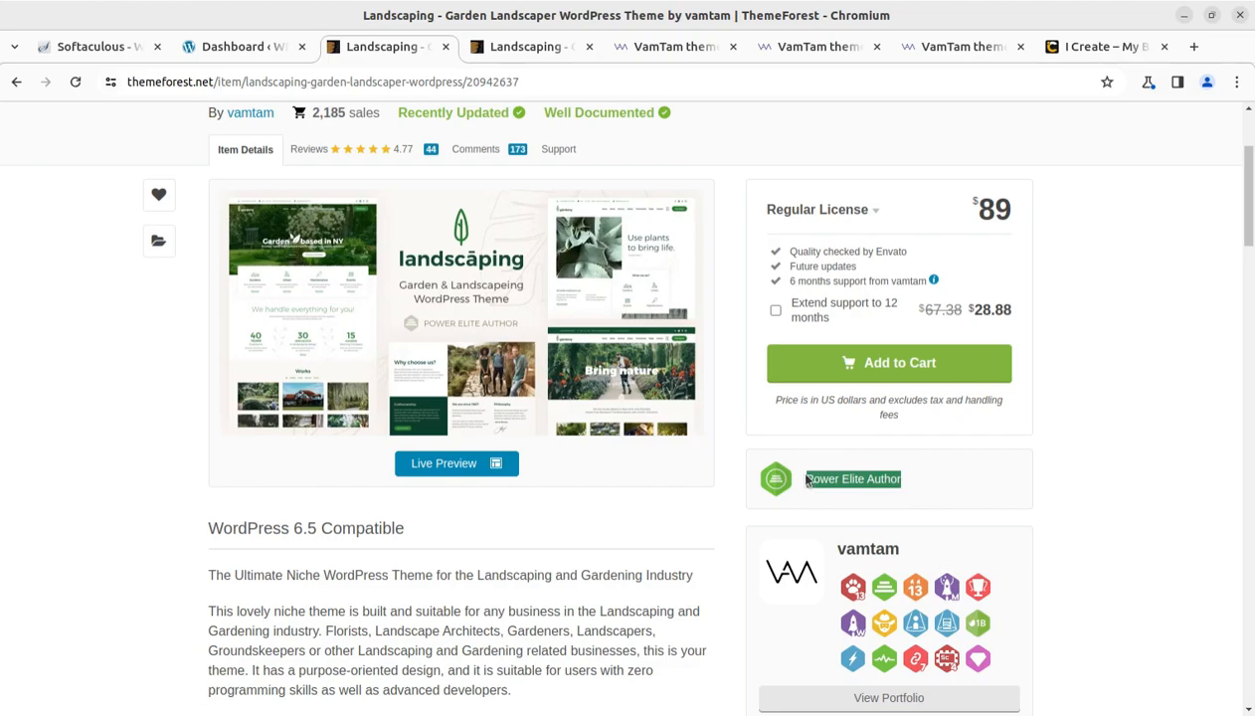
# - Compare the openings of the three Landscaping demo homepages and examine the third demo's sections down to its portfolio
pyautogui.click(662, 45)
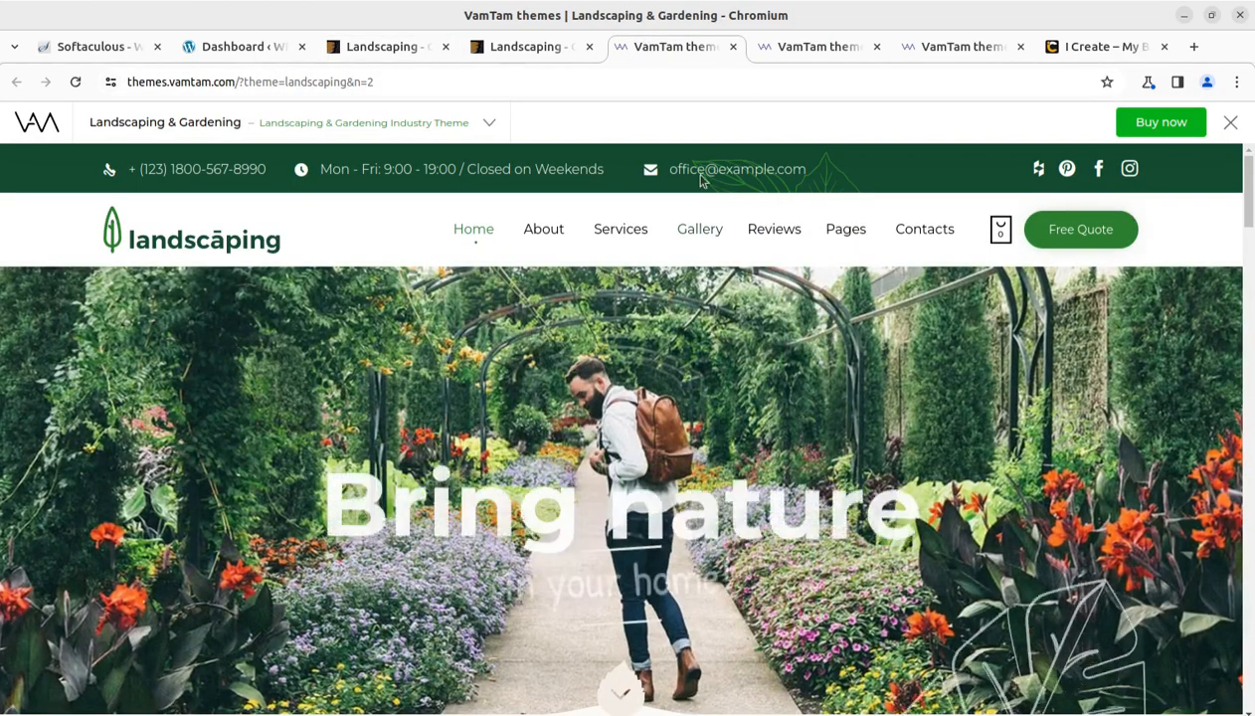
pyautogui.click(796, 48)
pyautogui.scroll(-4, 786, 360)
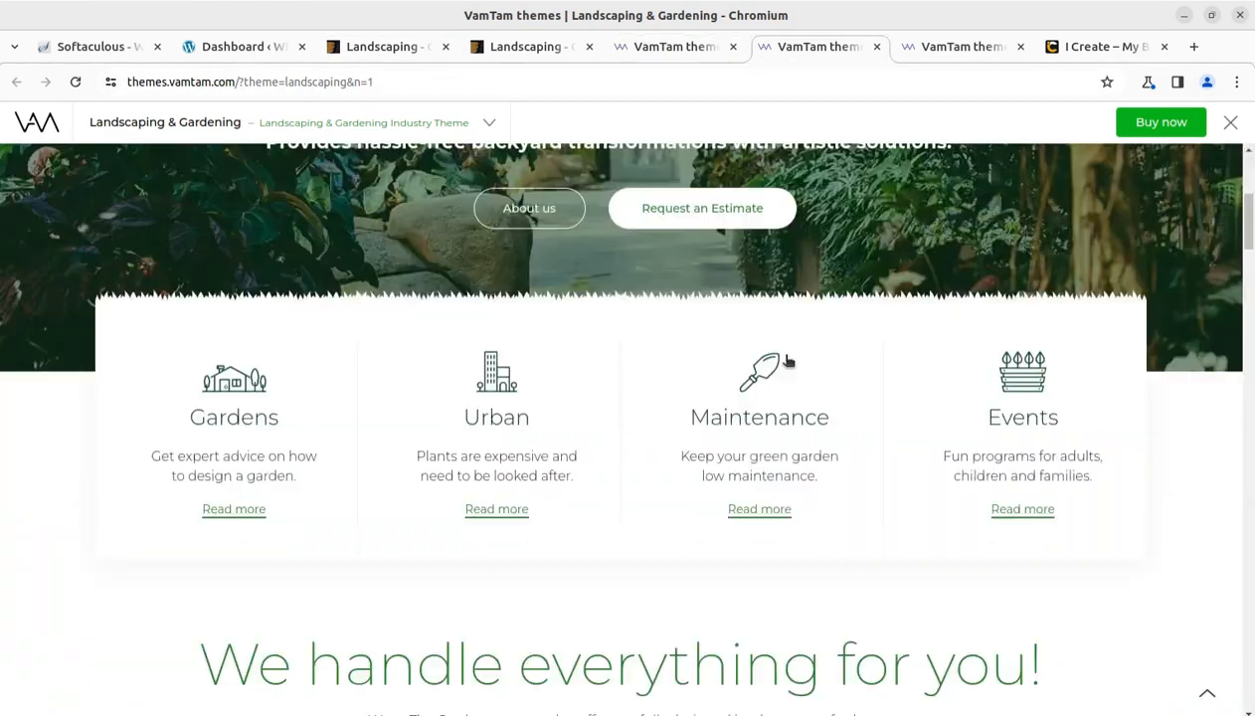
pyautogui.click(957, 47)
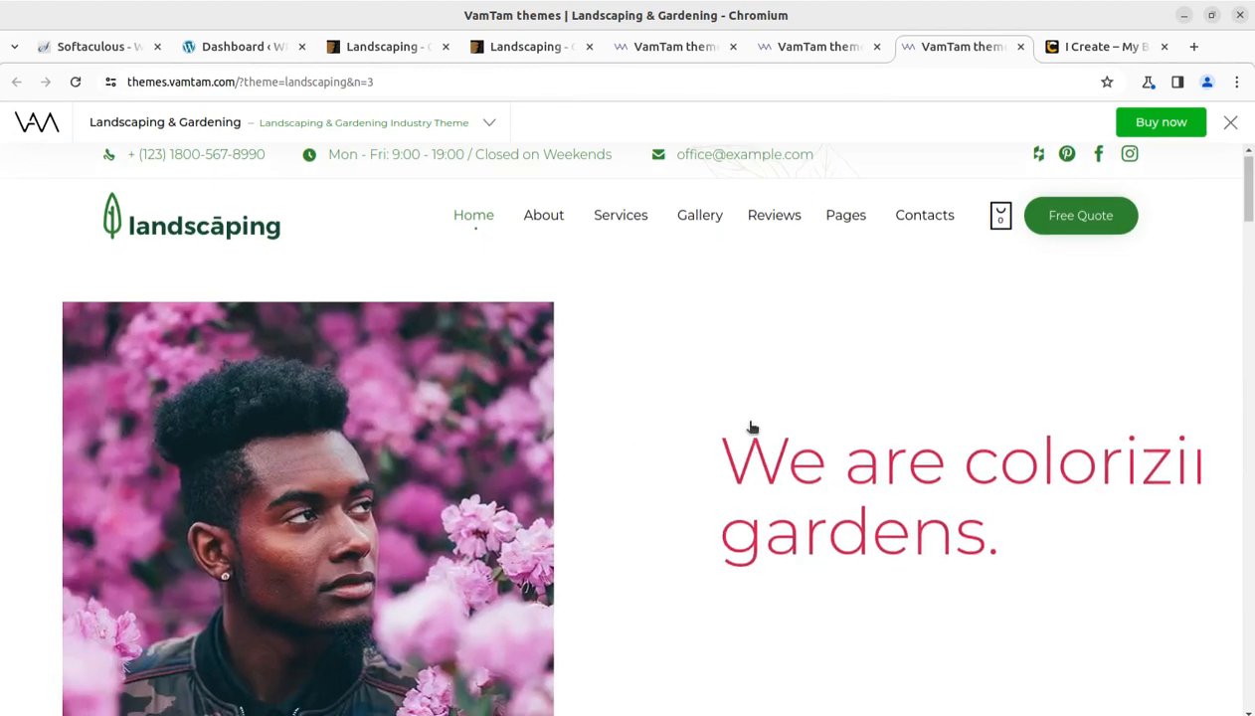
pyautogui.scroll(-10, 752, 428)
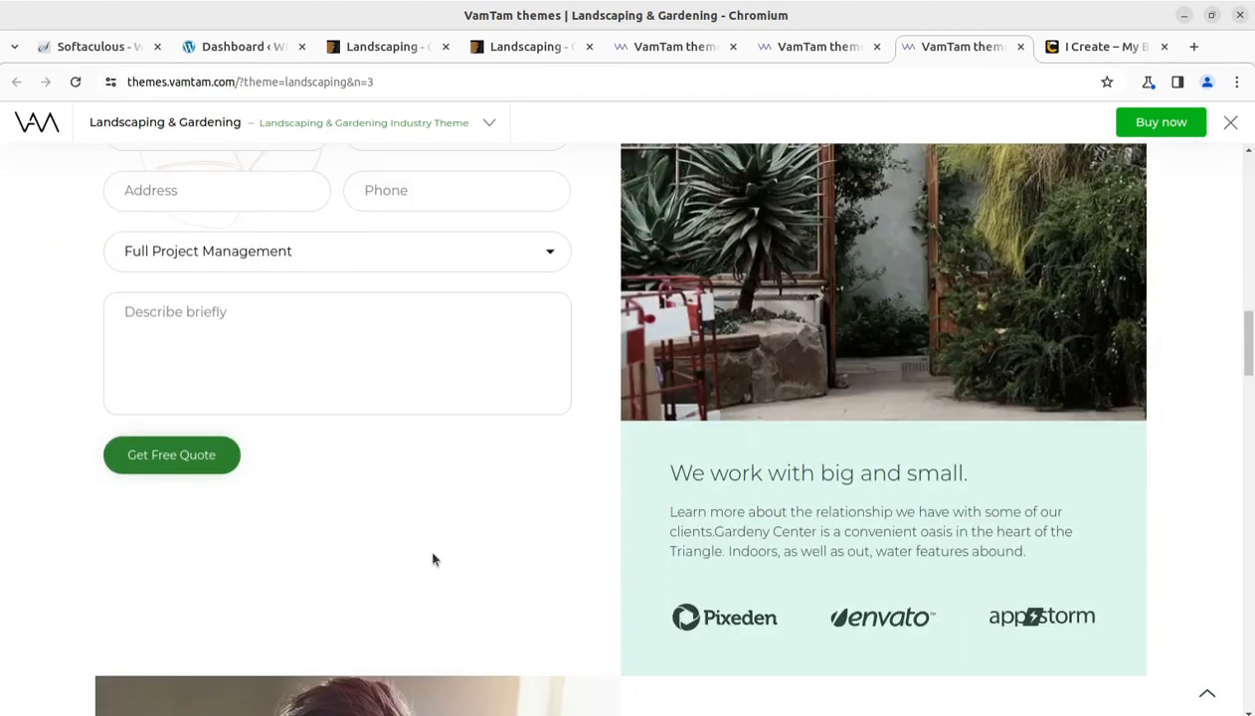
pyautogui.scroll(-4, 433, 559)
pyautogui.scroll(-3, 428, 548)
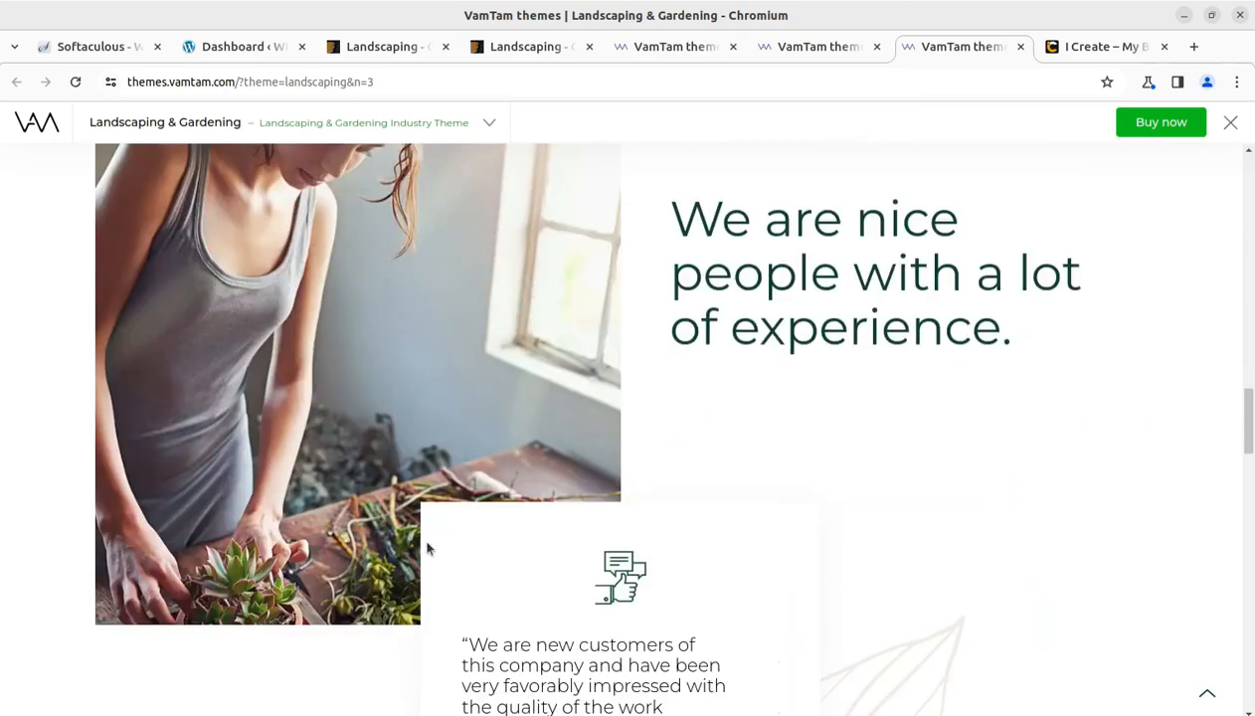
pyautogui.scroll(-10, 428, 548)
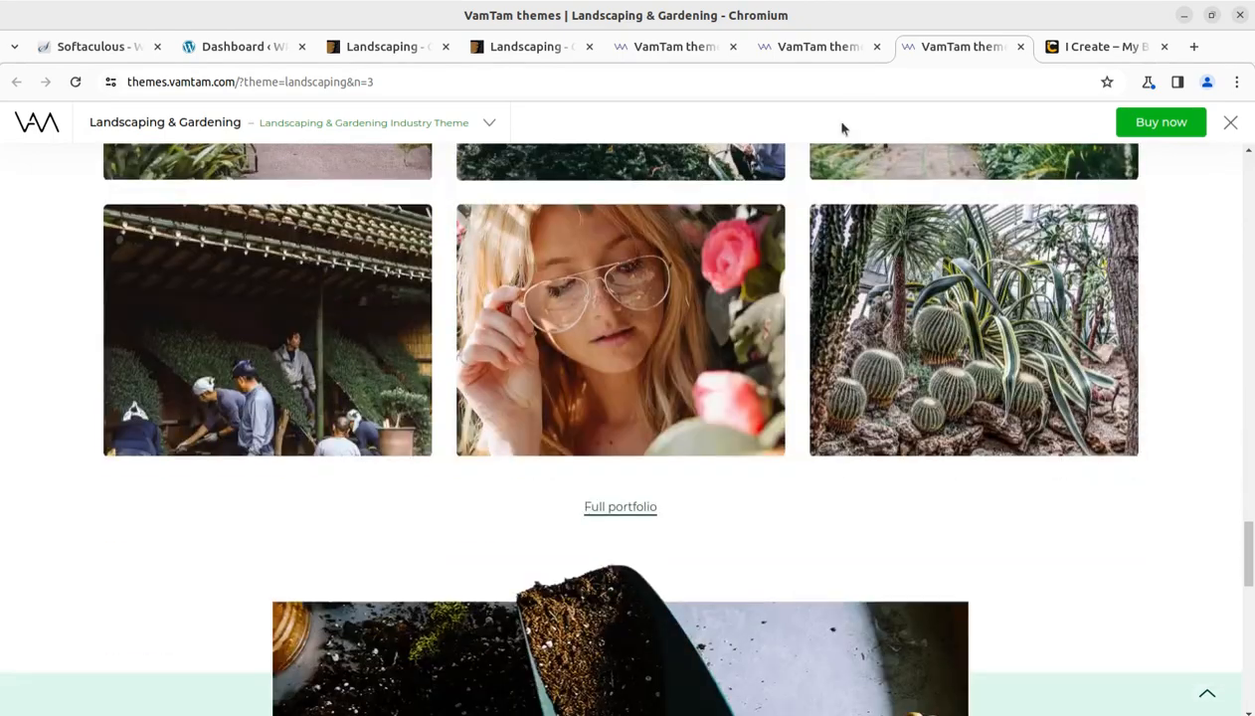
# - Examine the first Landscaping demo homepage from its services section down to the gallery of works
pyautogui.click(835, 46)
pyautogui.scroll(4, 493, 524)
pyautogui.scroll(-5, 494, 525)
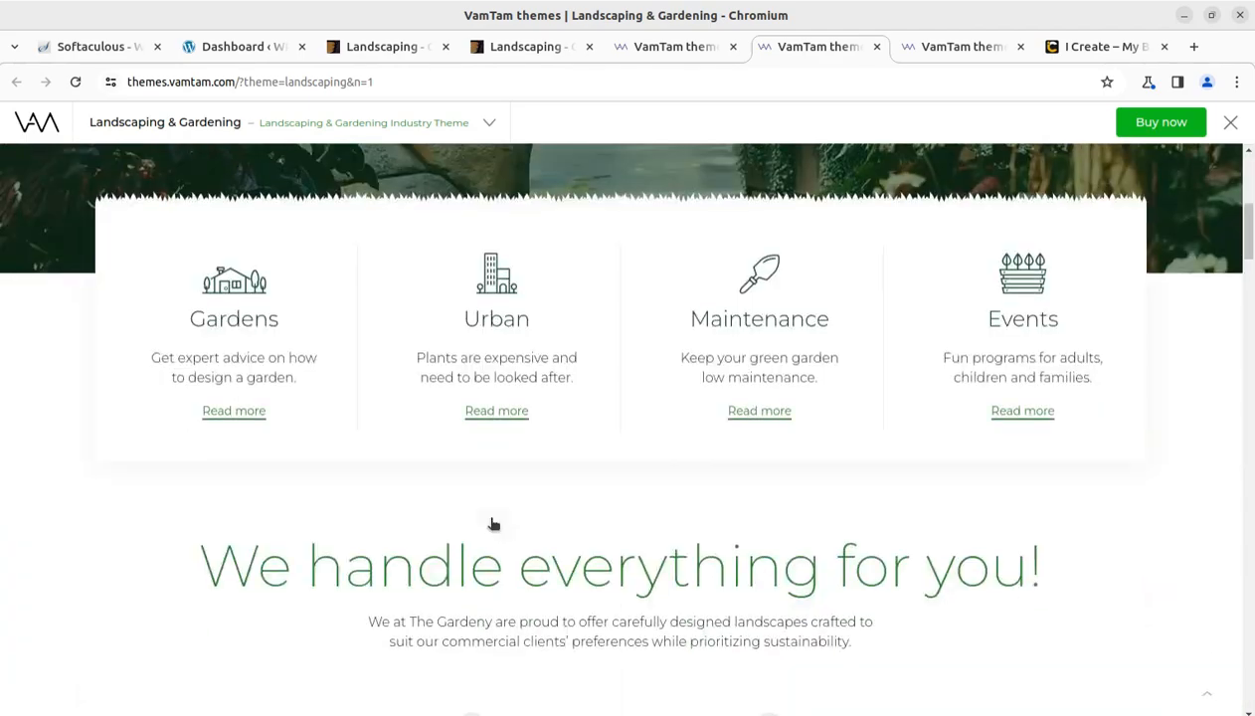
pyautogui.scroll(-10, 492, 524)
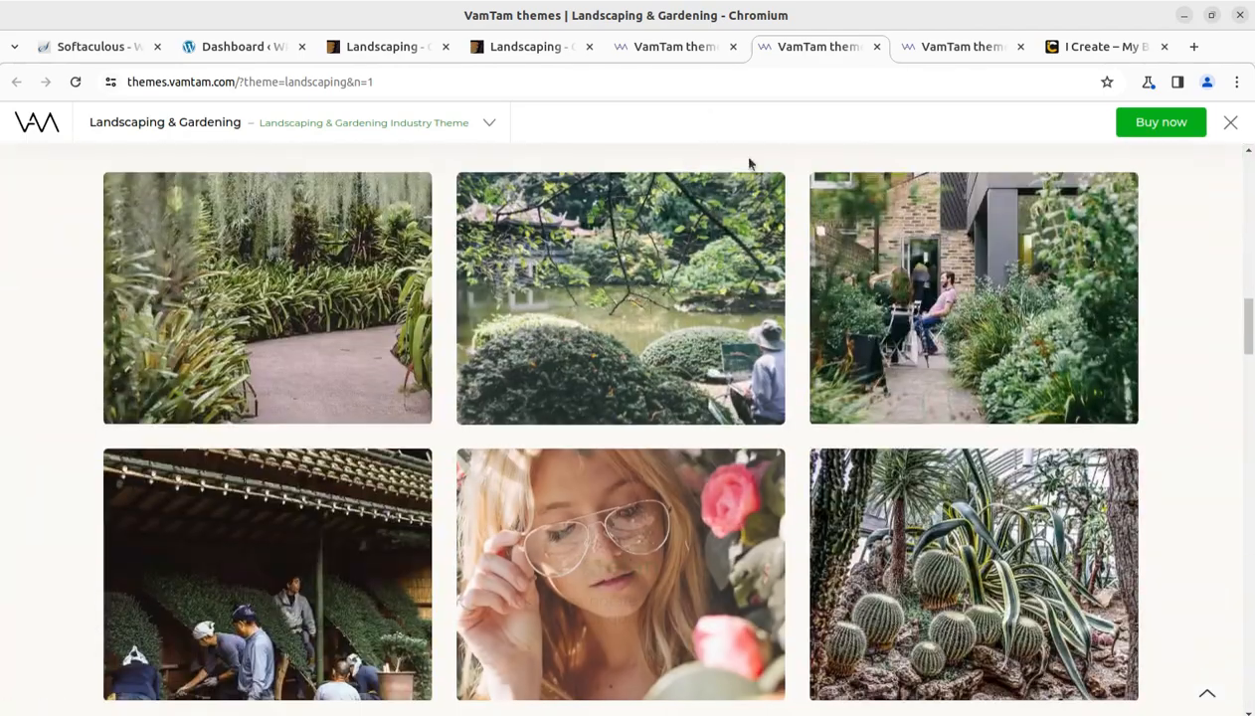
# - Examine the second Landscaping demo's services, Why choose us and Works sections, and view the demo overview in the ThemeForest preview
pyautogui.click(674, 47)
pyautogui.scroll(-6, 462, 545)
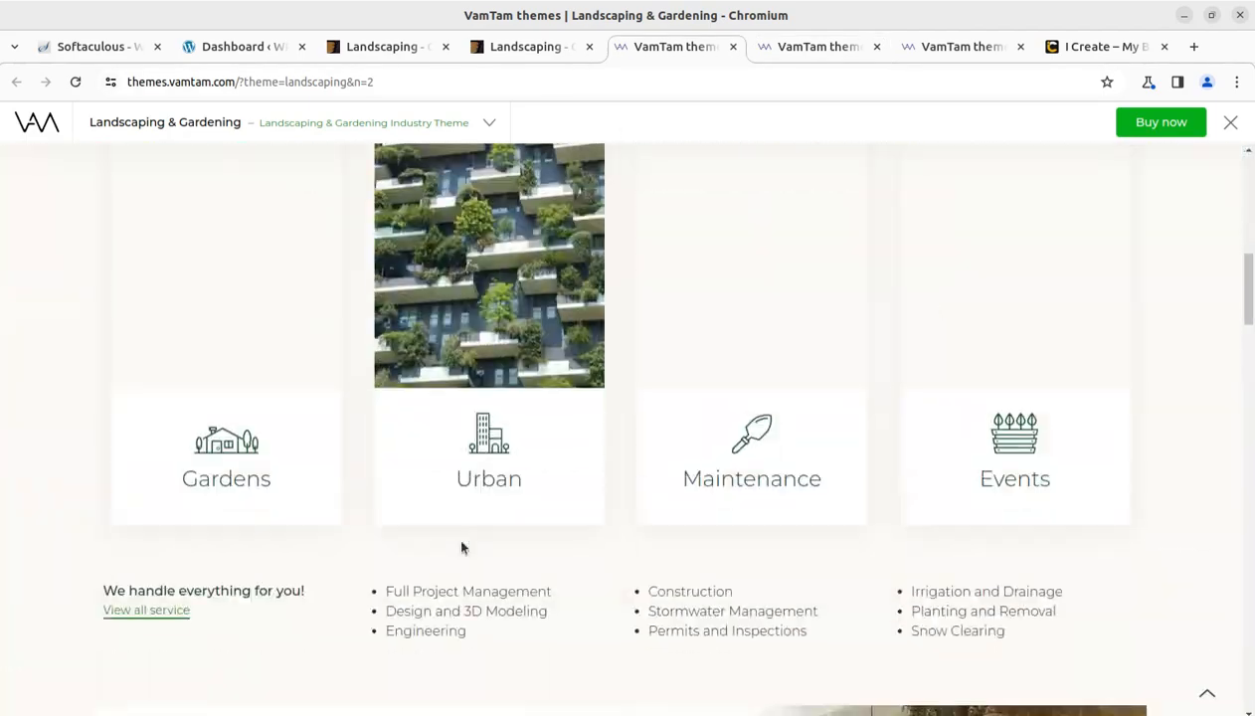
pyautogui.scroll(-2, 463, 548)
pyautogui.scroll(-5, 463, 547)
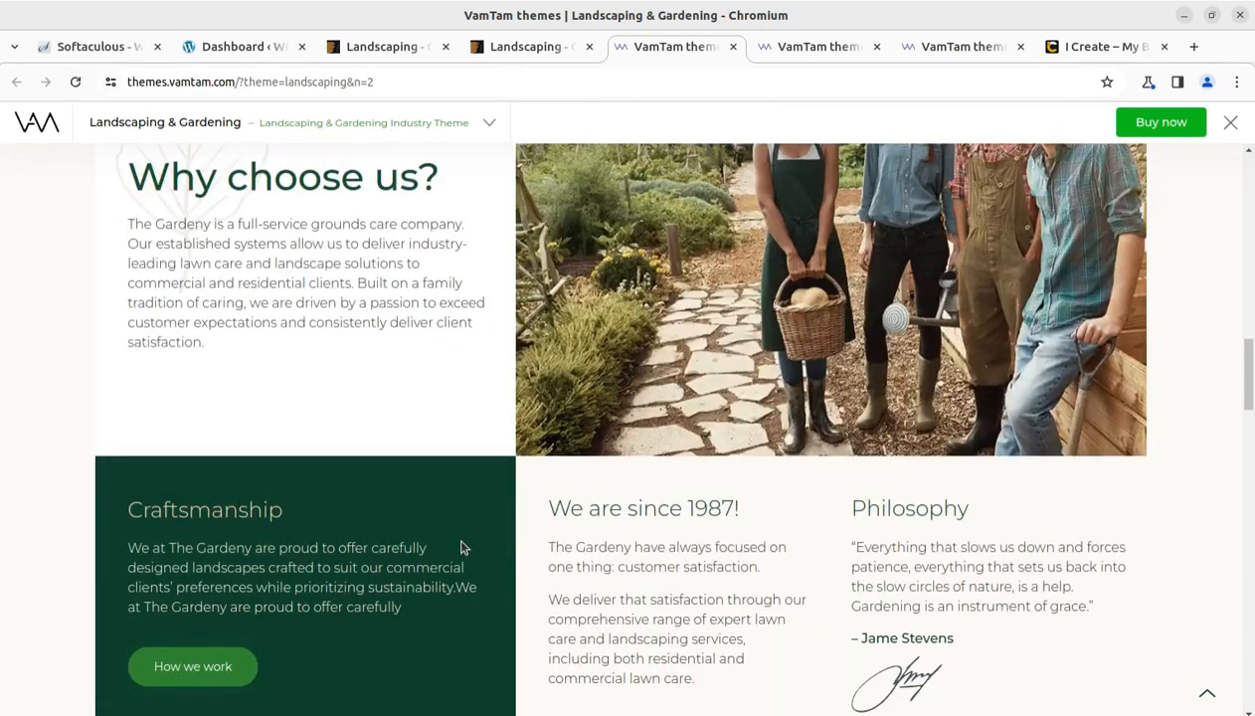
pyautogui.scroll(-4, 463, 548)
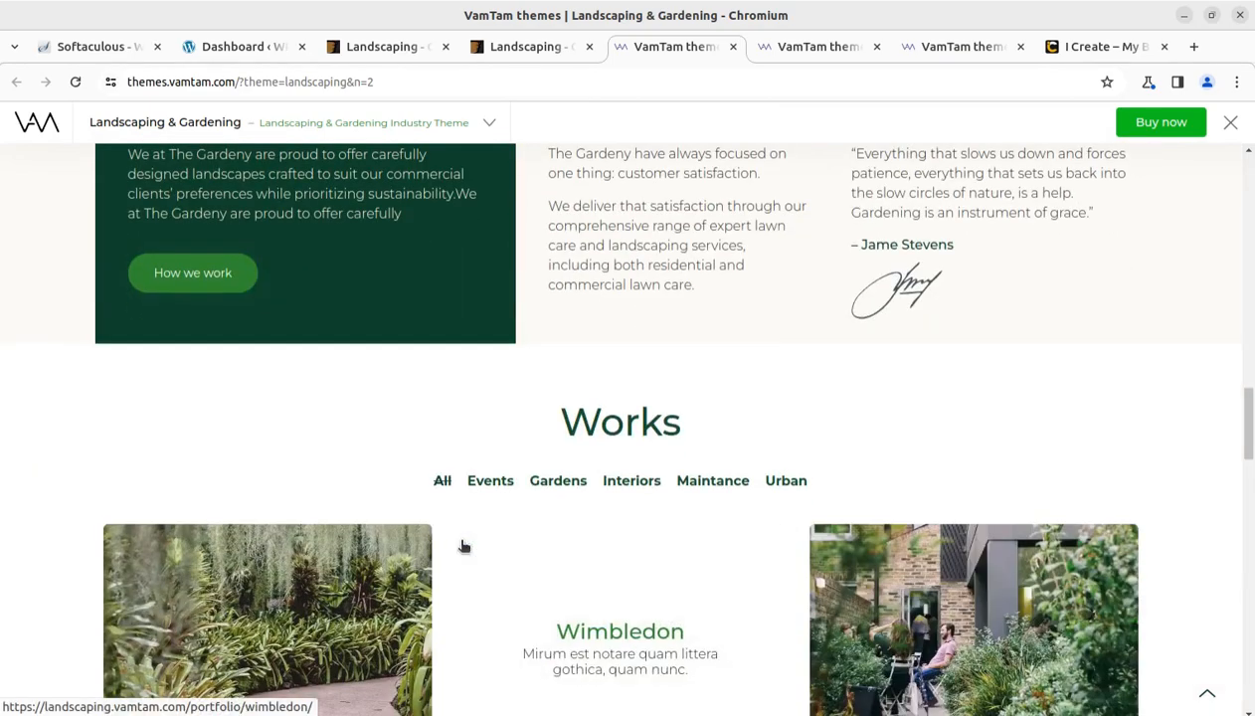
pyautogui.scroll(-3, 1031, 434)
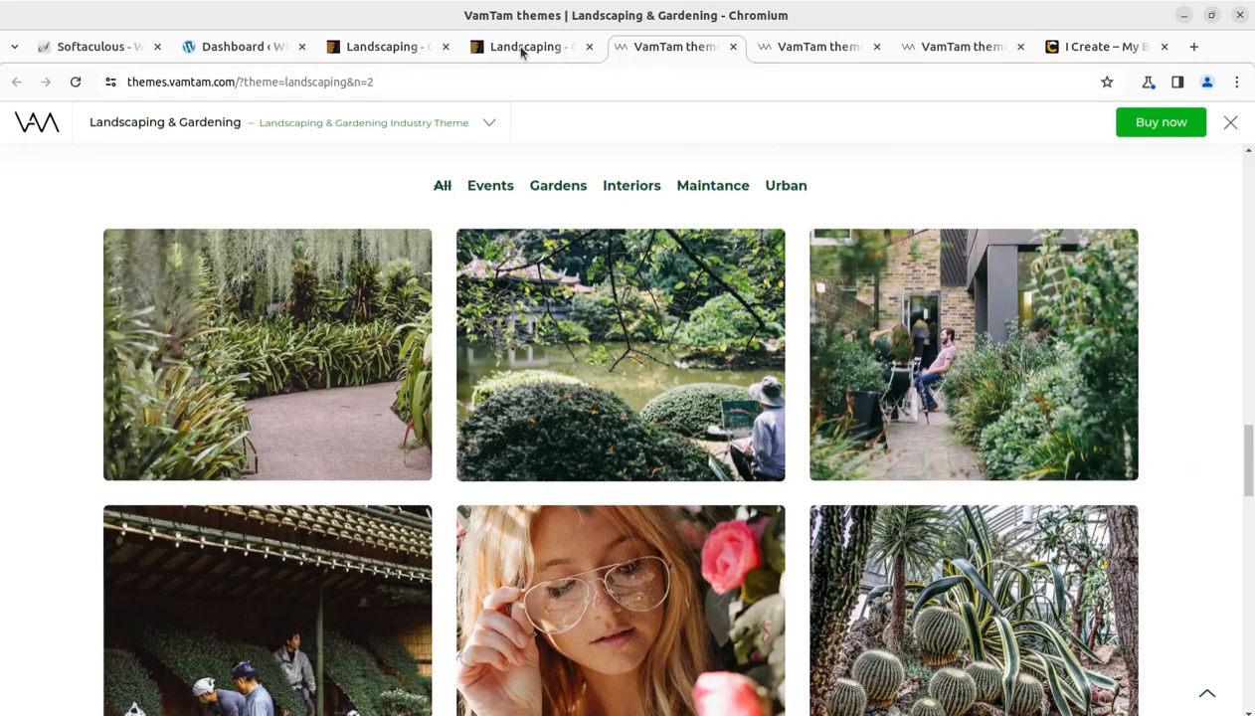
pyautogui.click(521, 50)
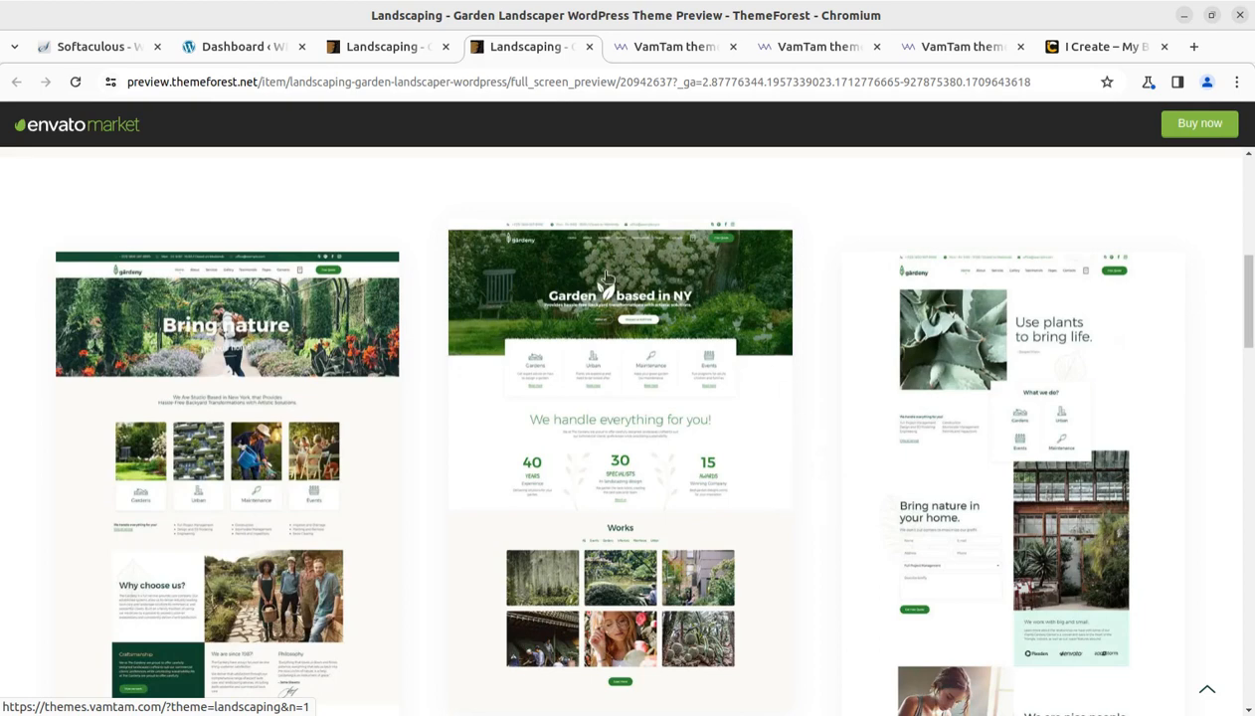
# - View the WordPress dashboard, the second and first theme demos and the hosting cPanel, ending on the WordPress dashboard
pyautogui.click(261, 50)
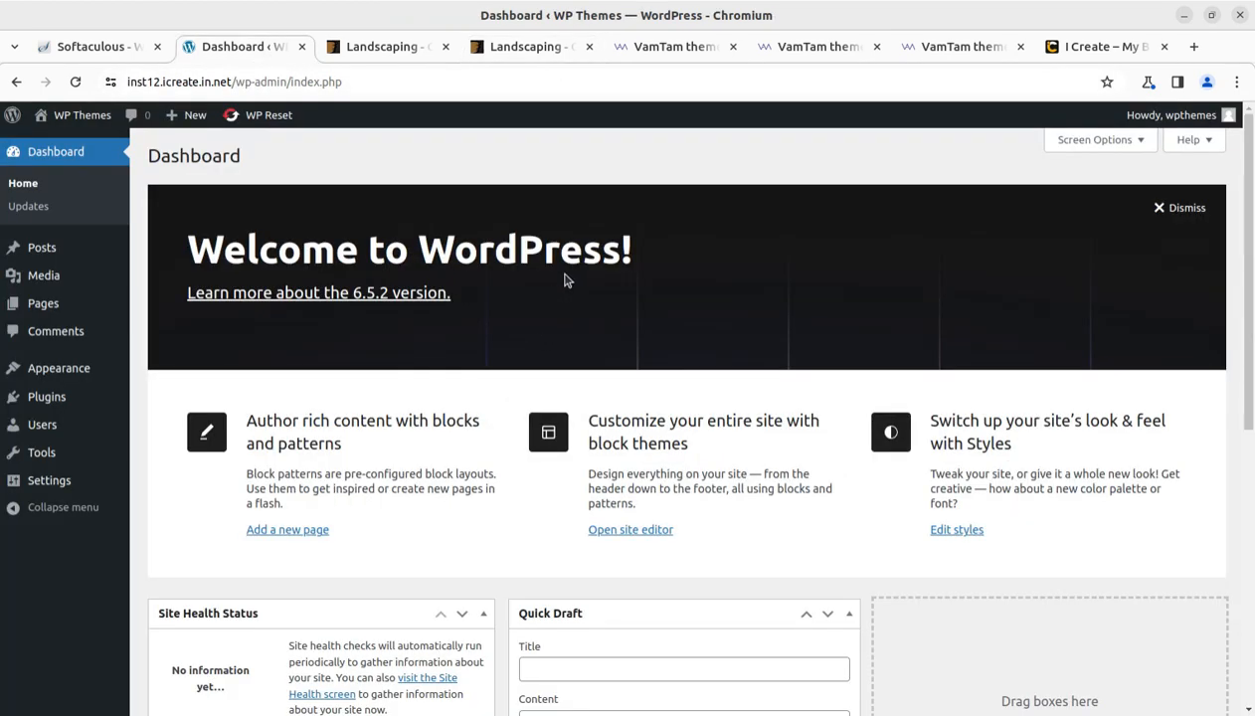
pyautogui.click(642, 47)
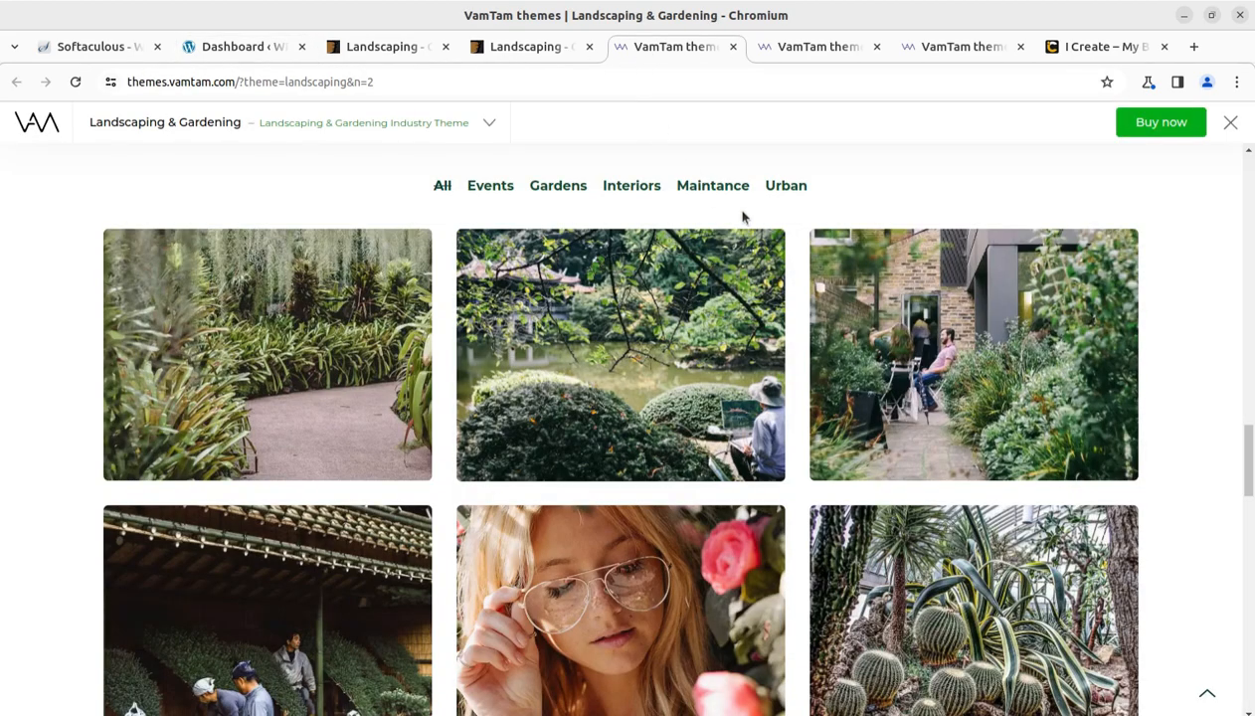
pyautogui.click(812, 50)
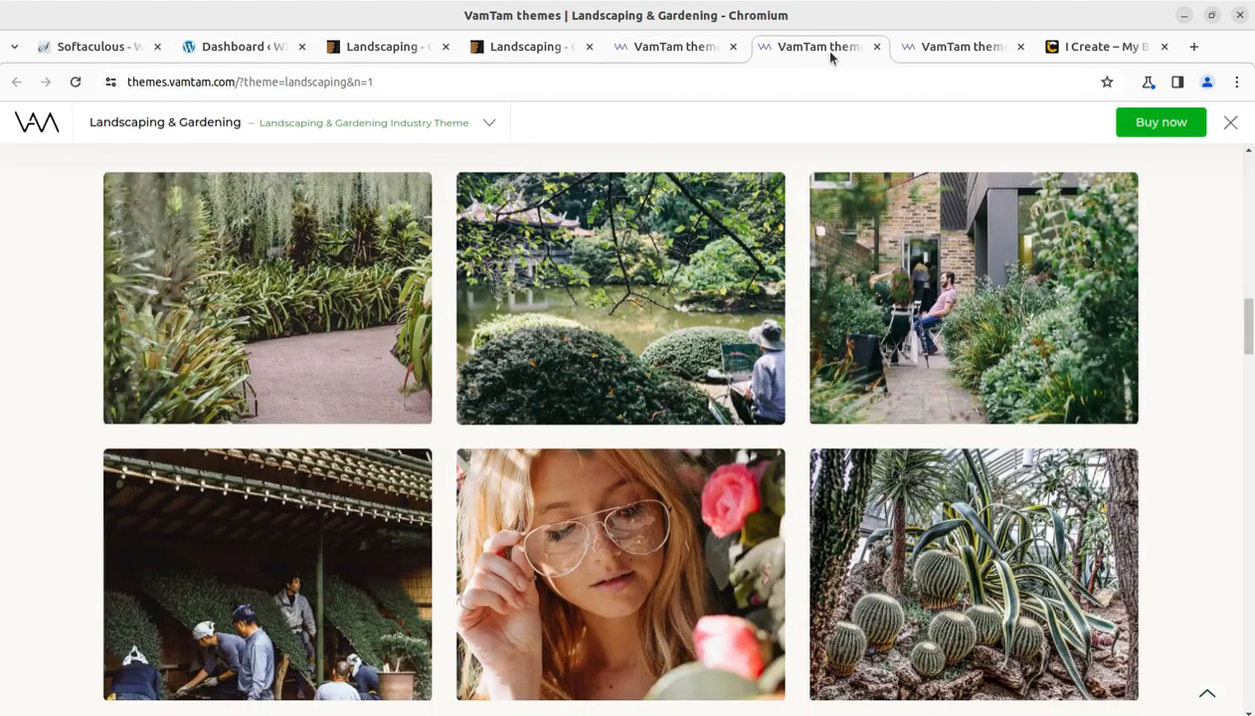
pyautogui.click(234, 47)
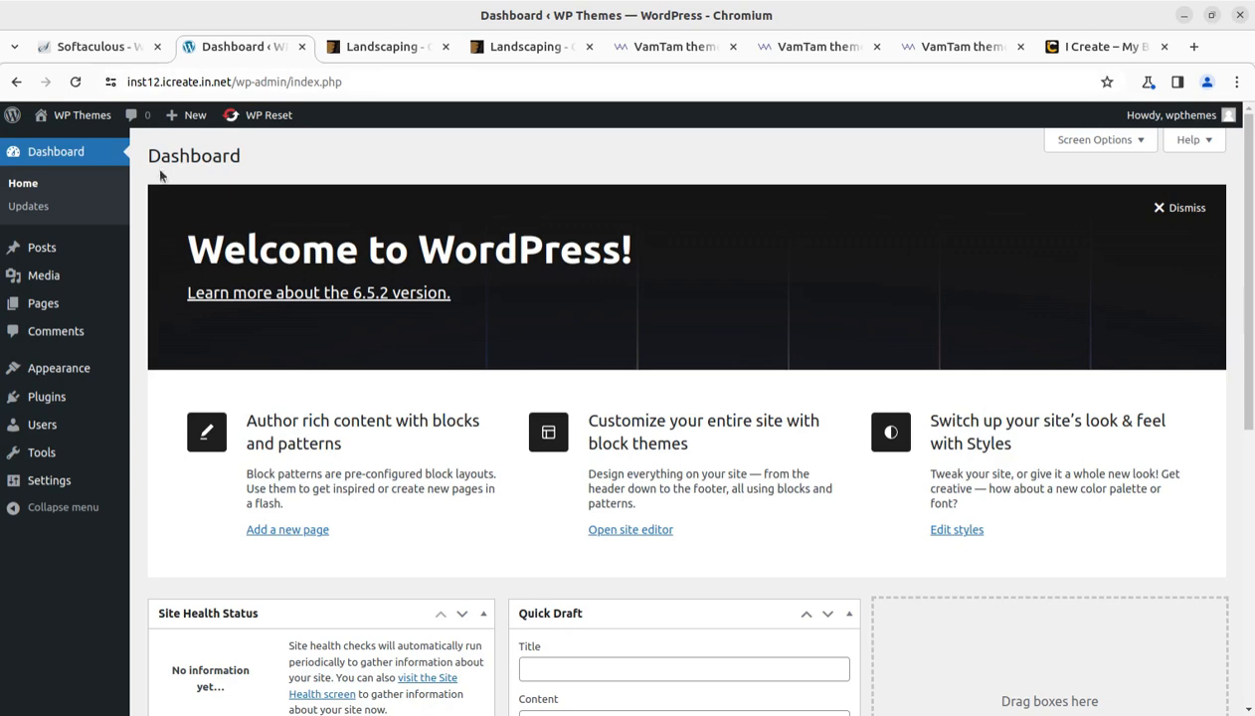
pyautogui.click(79, 48)
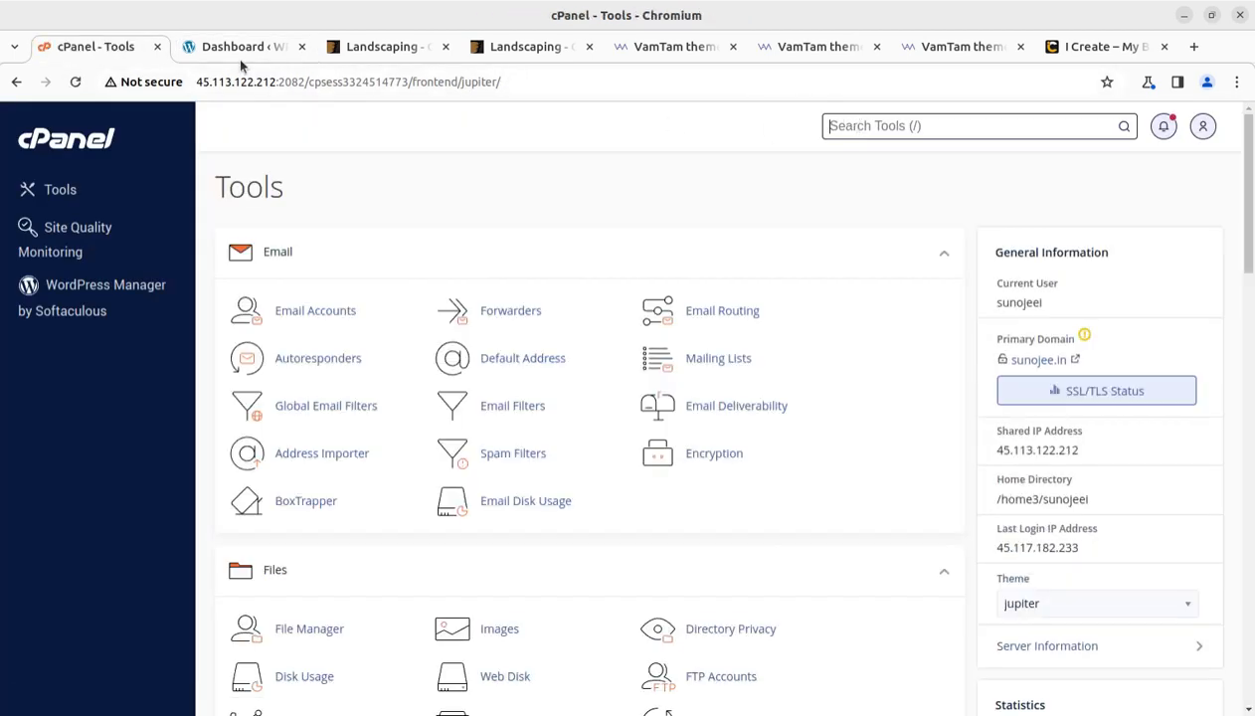
pyautogui.click(234, 56)
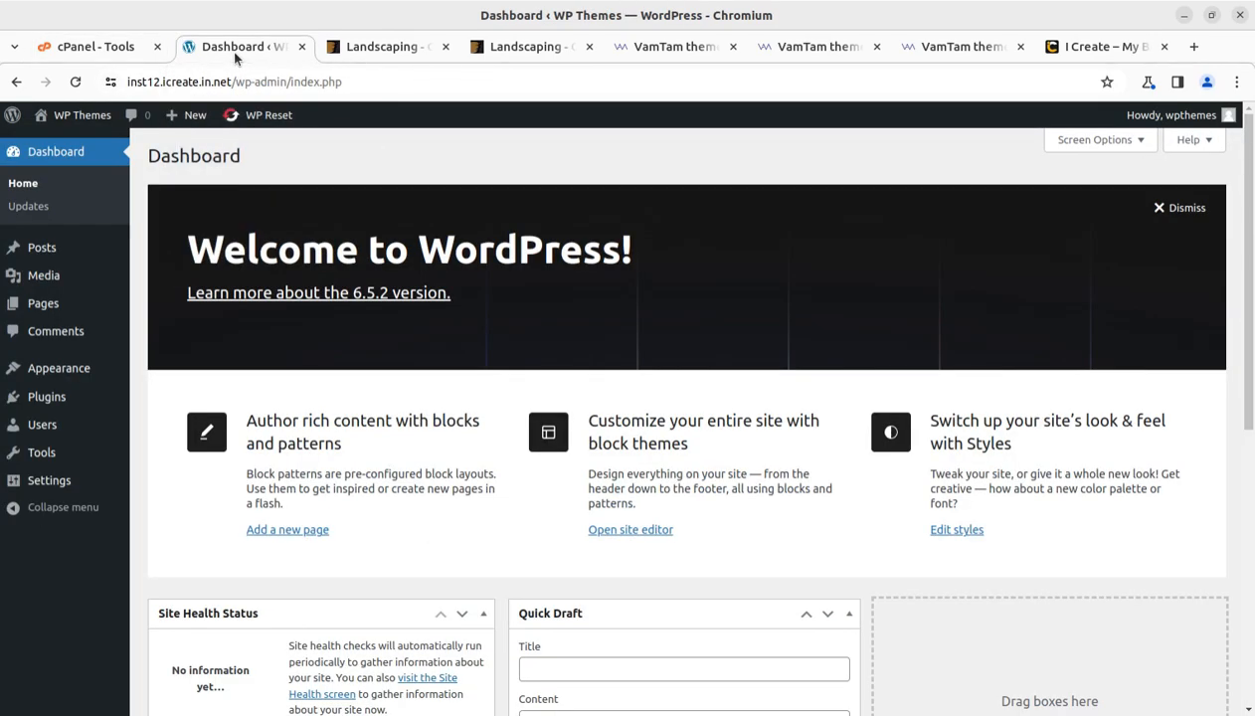
# - View the theme's ThemeForest page and the I Create website, and highlight the theme's Regular License price
pyautogui.click(373, 52)
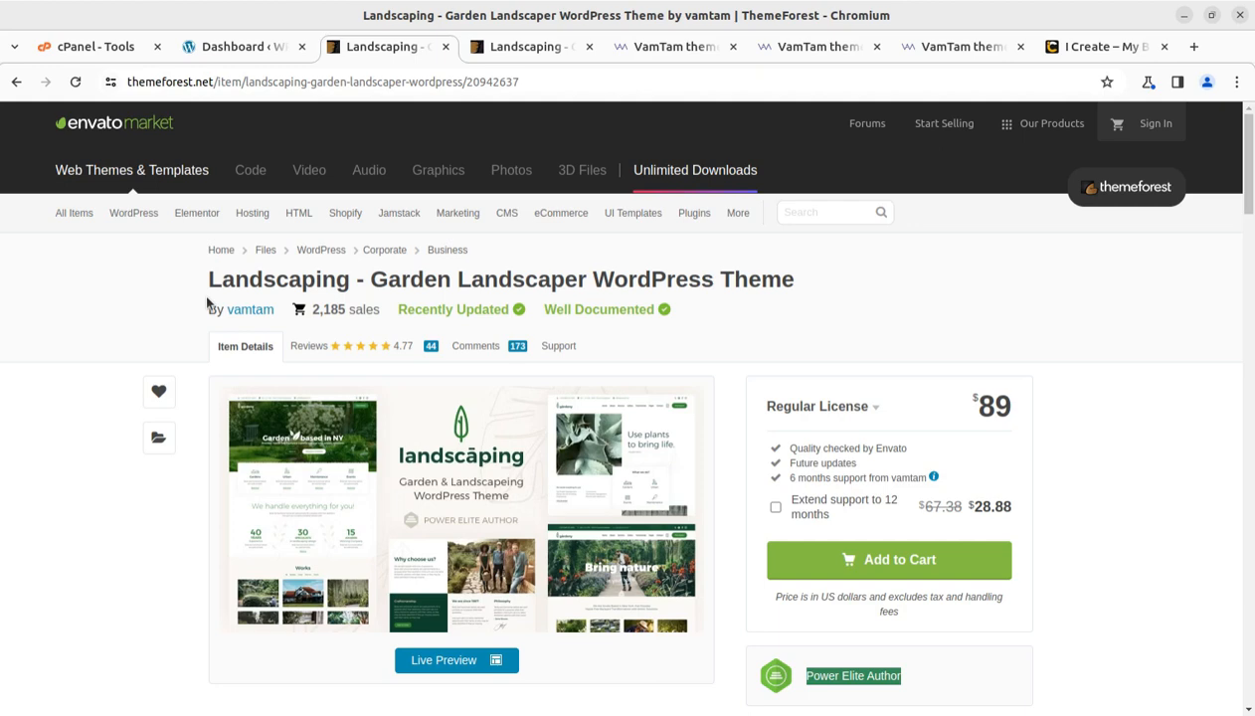
pyautogui.click(1077, 42)
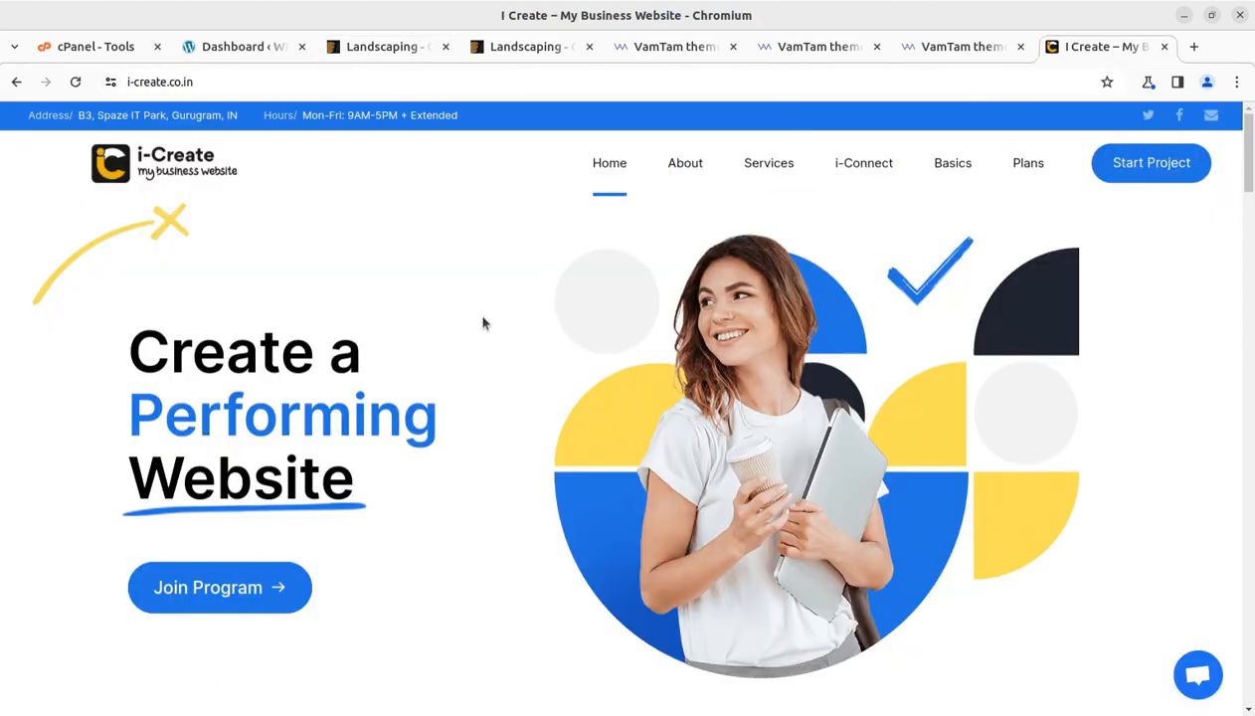
pyautogui.click(390, 50)
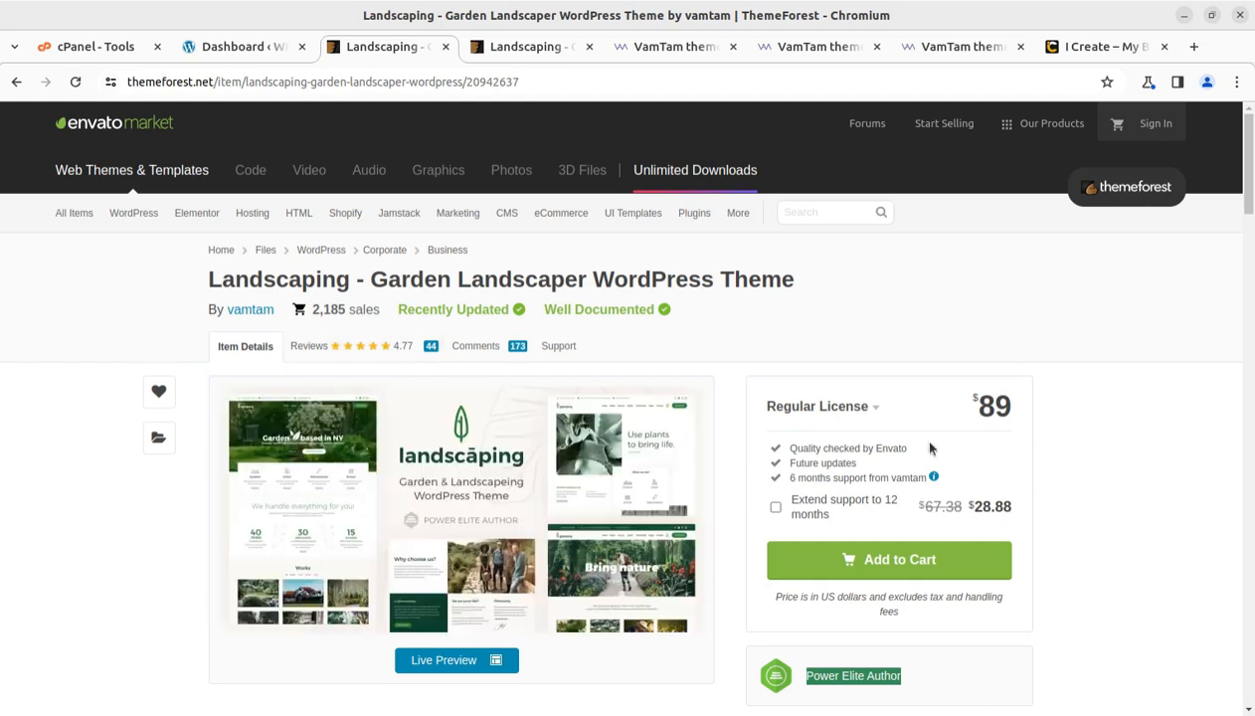
pyautogui.doubleClick(985, 406)
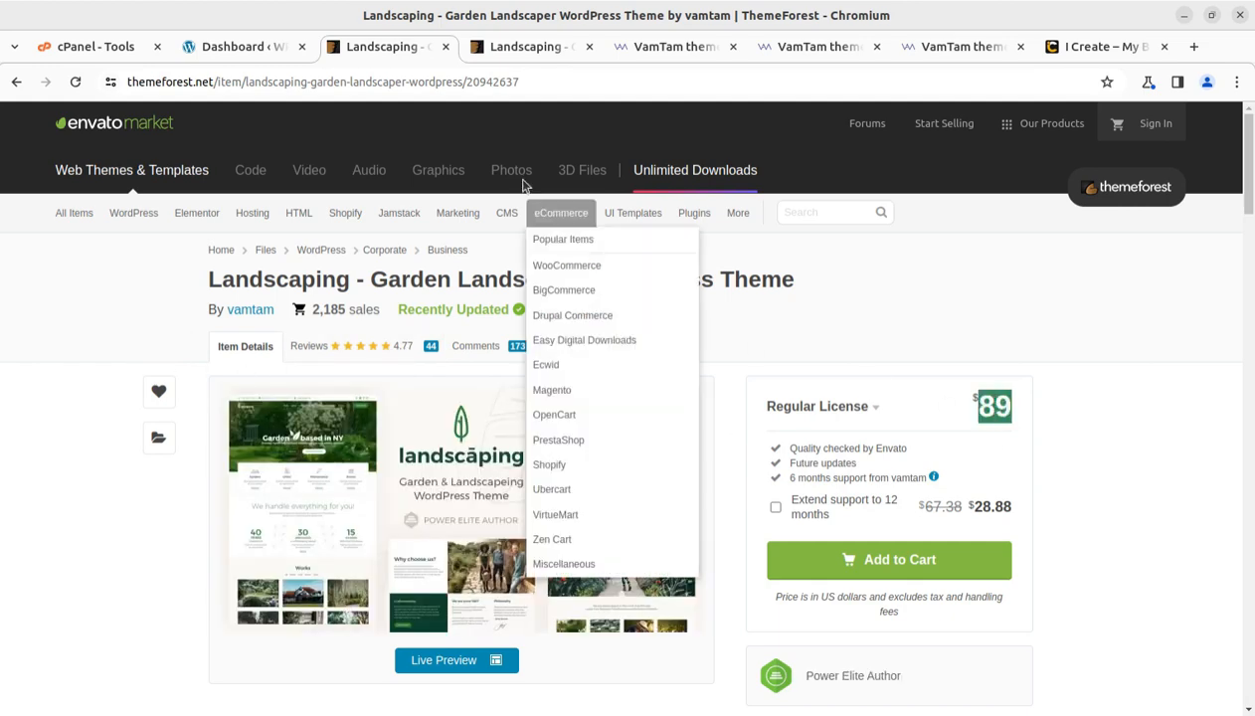
# - View the header and hero area of the second Landscaping demo homepage
pyautogui.click(652, 50)
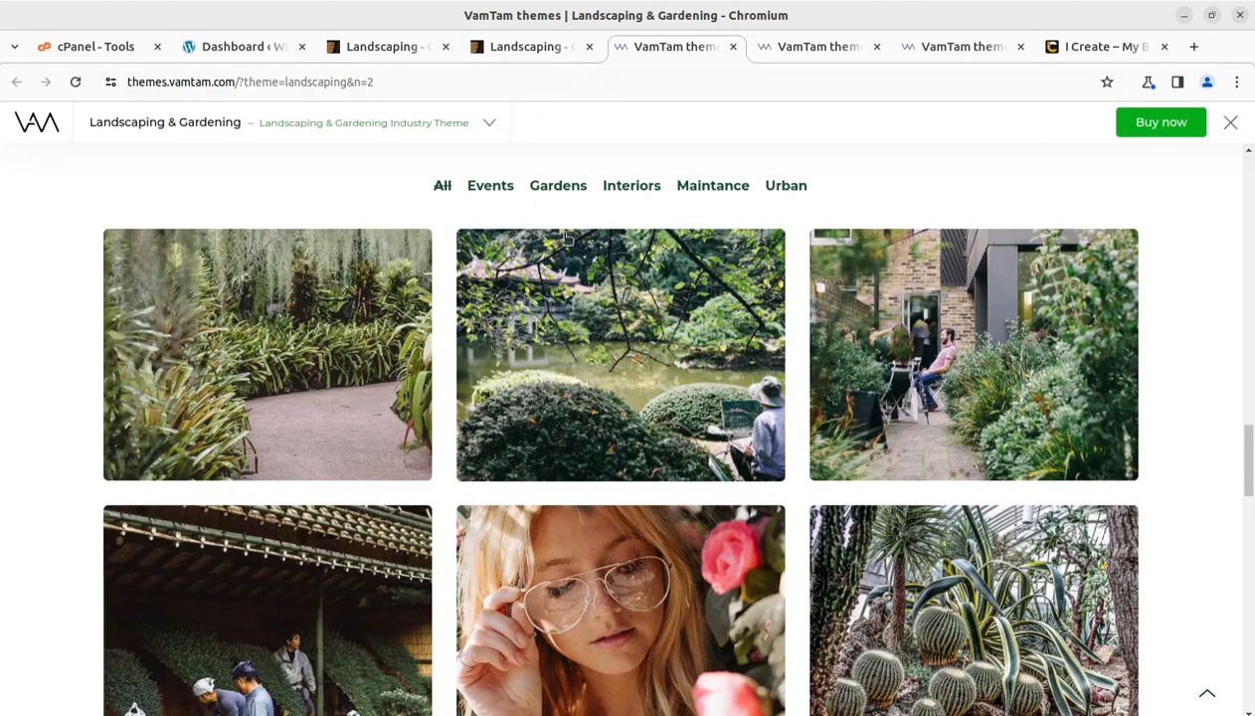
pyautogui.scroll(20, 597, 355)
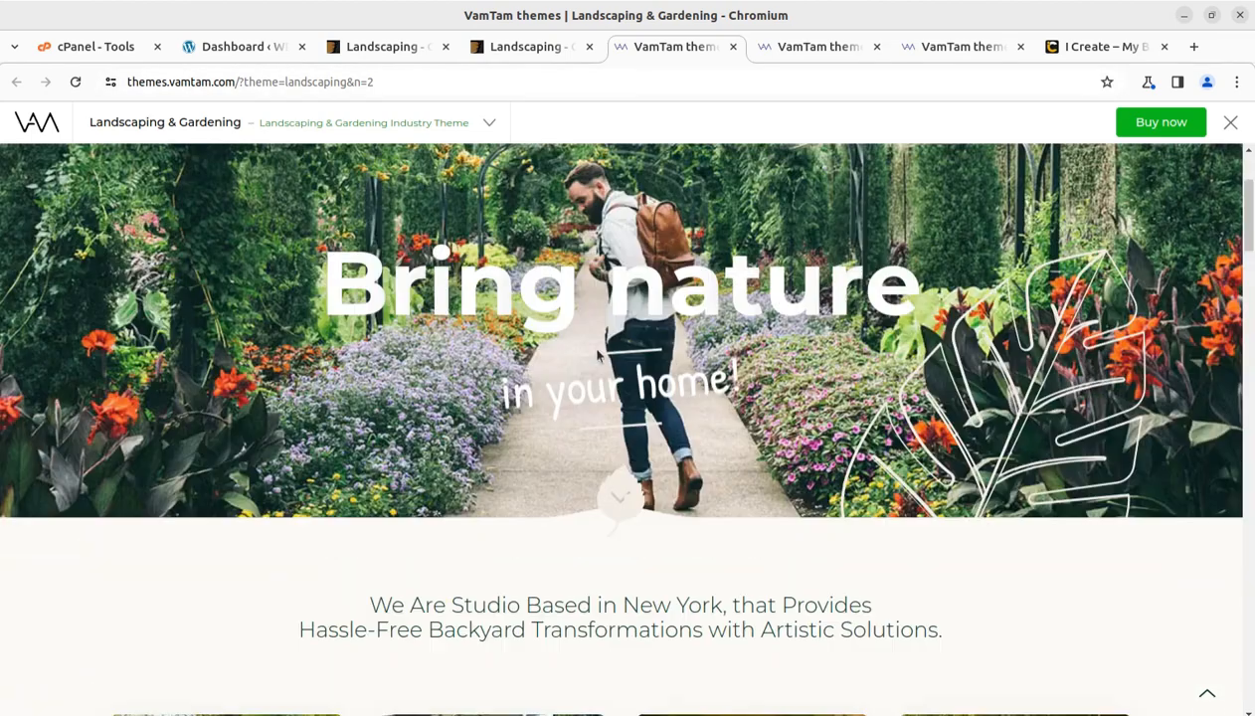
pyautogui.scroll(2, 595, 350)
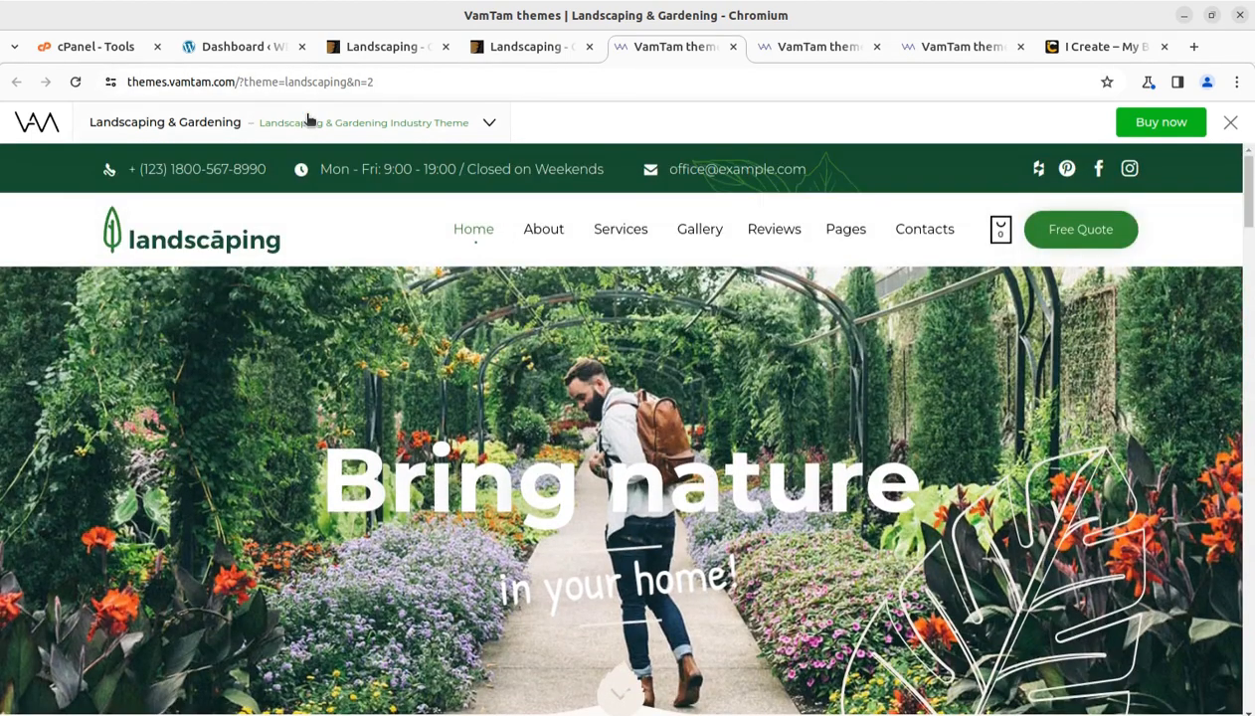
# - Open the WP Themes site's front page from the WordPress dashboard in a new tab and view it
pyautogui.click(230, 47)
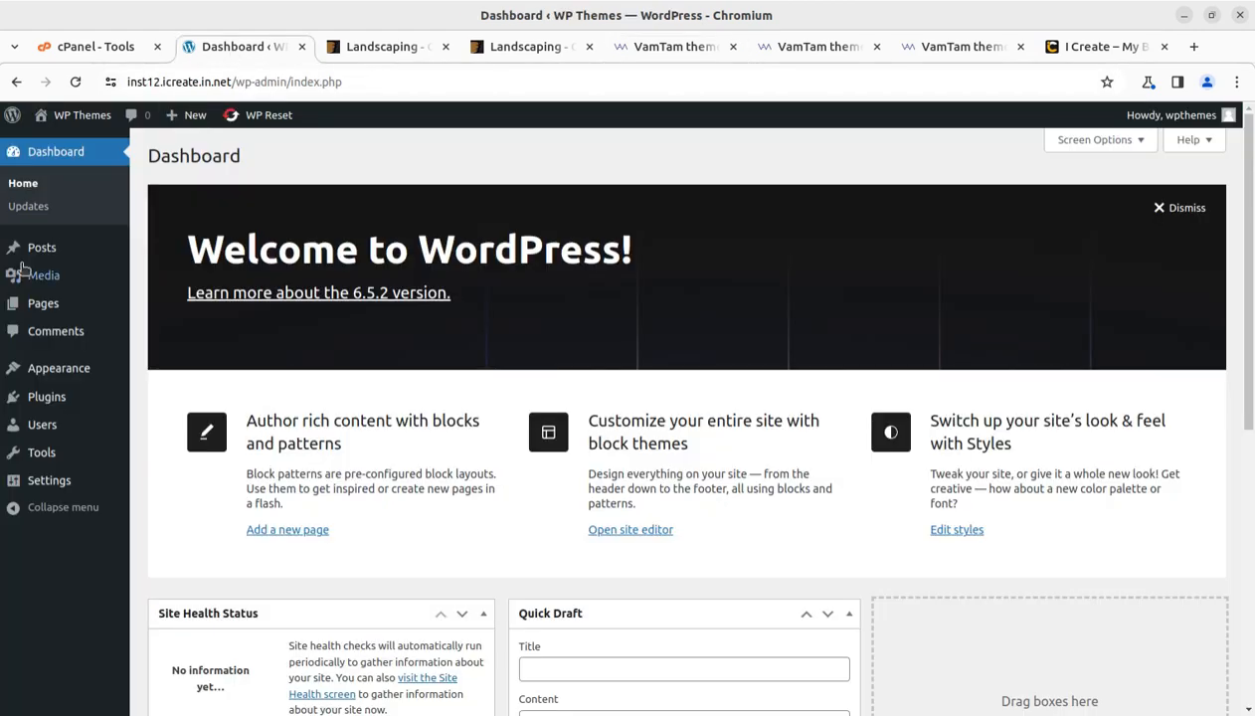
pyautogui.middleClick(59, 137)
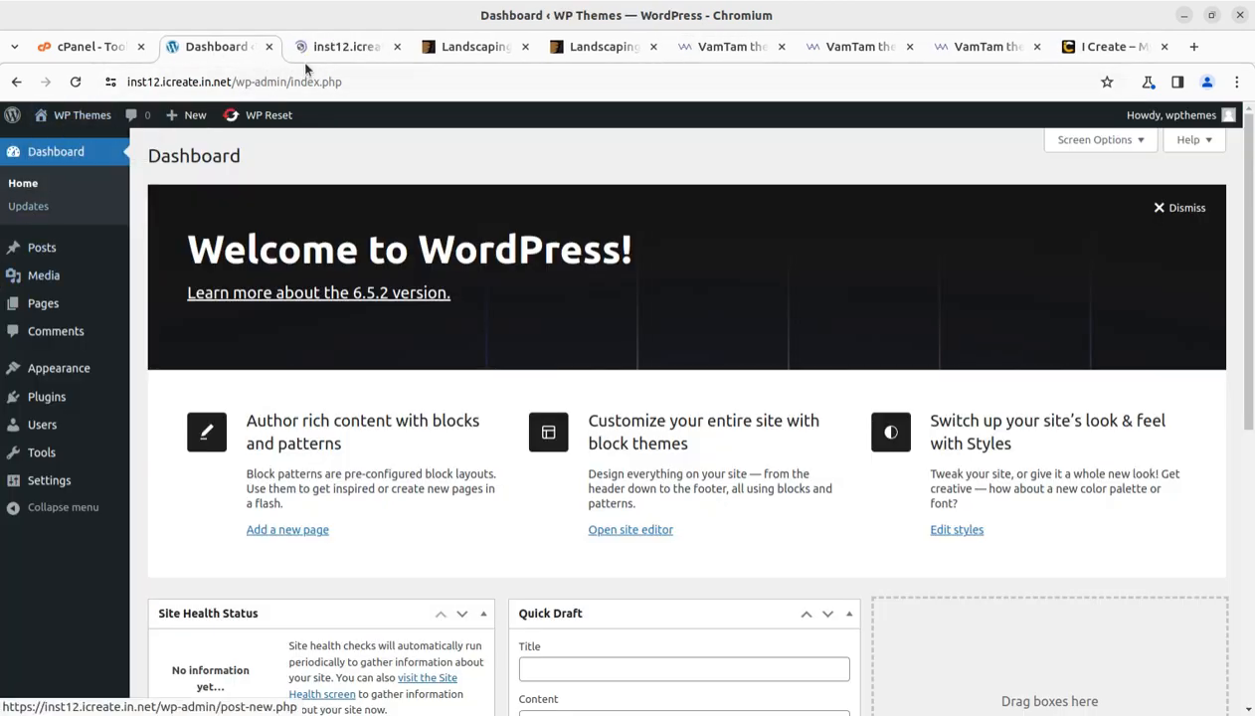
pyautogui.click(338, 47)
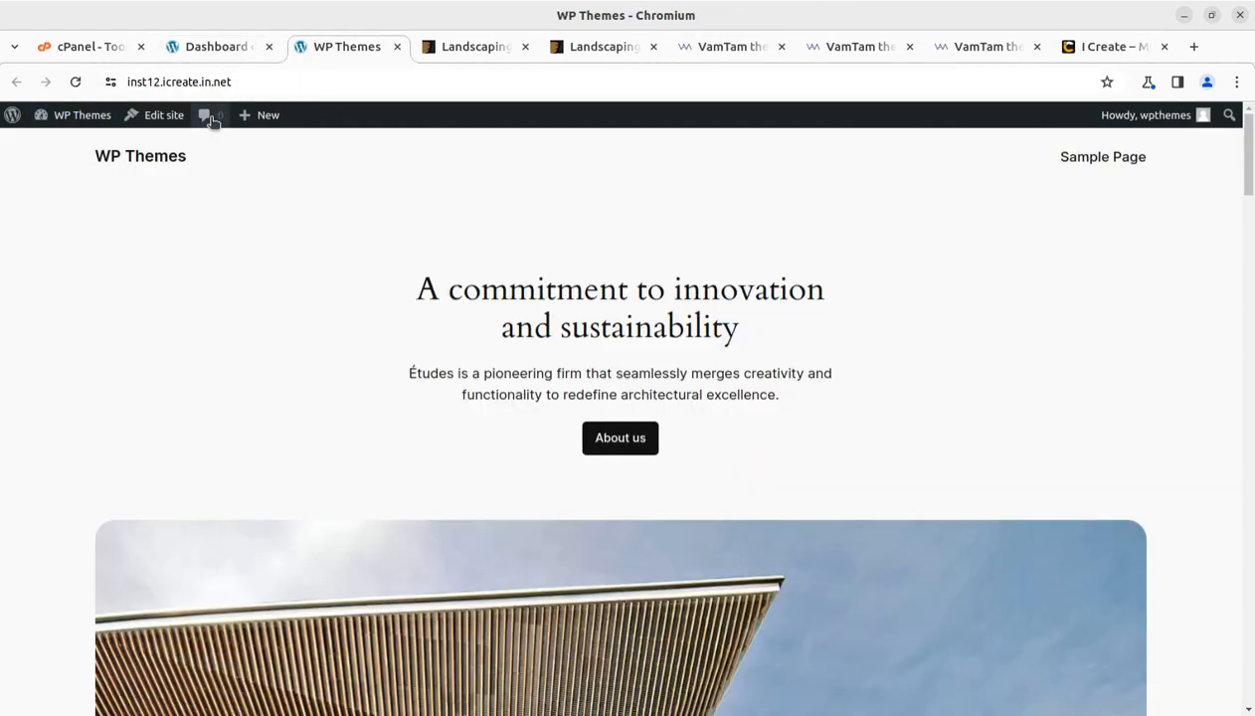
# - Upload and install a new WordPress theme from the file vamtam-landscaping.zip
pyautogui.click(219, 47)
pyautogui.moveTo(97, 373)
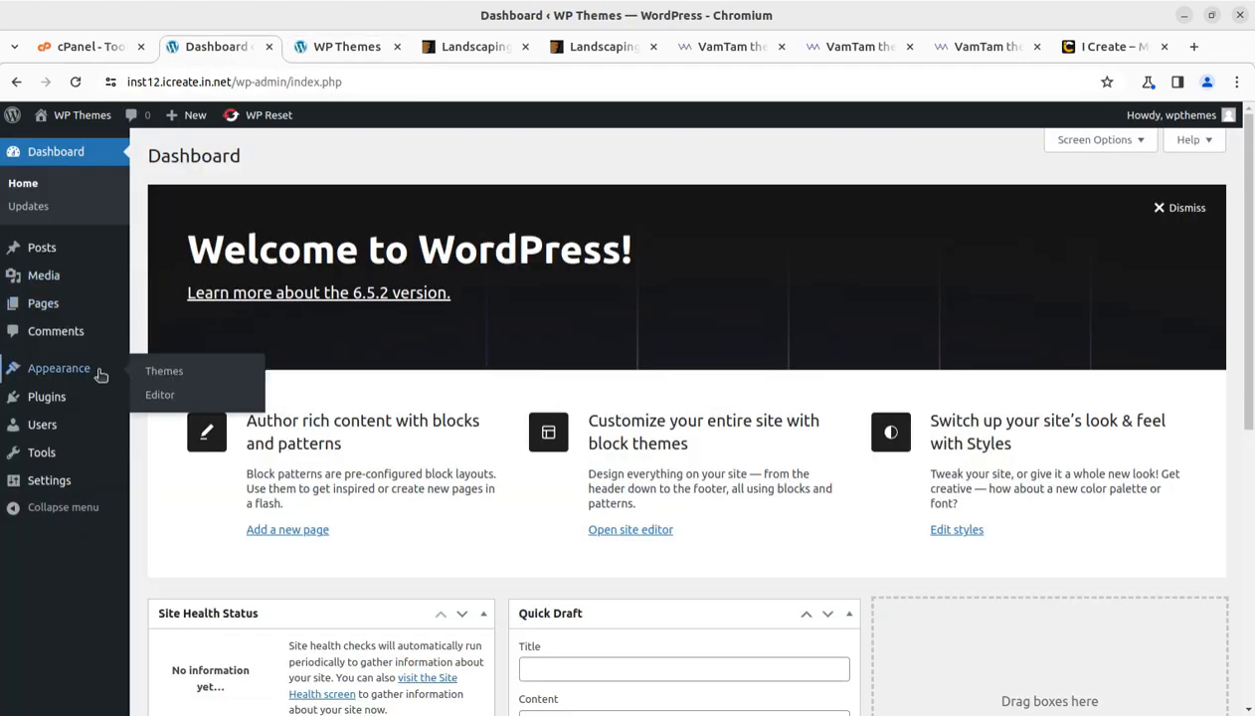
pyautogui.click(165, 376)
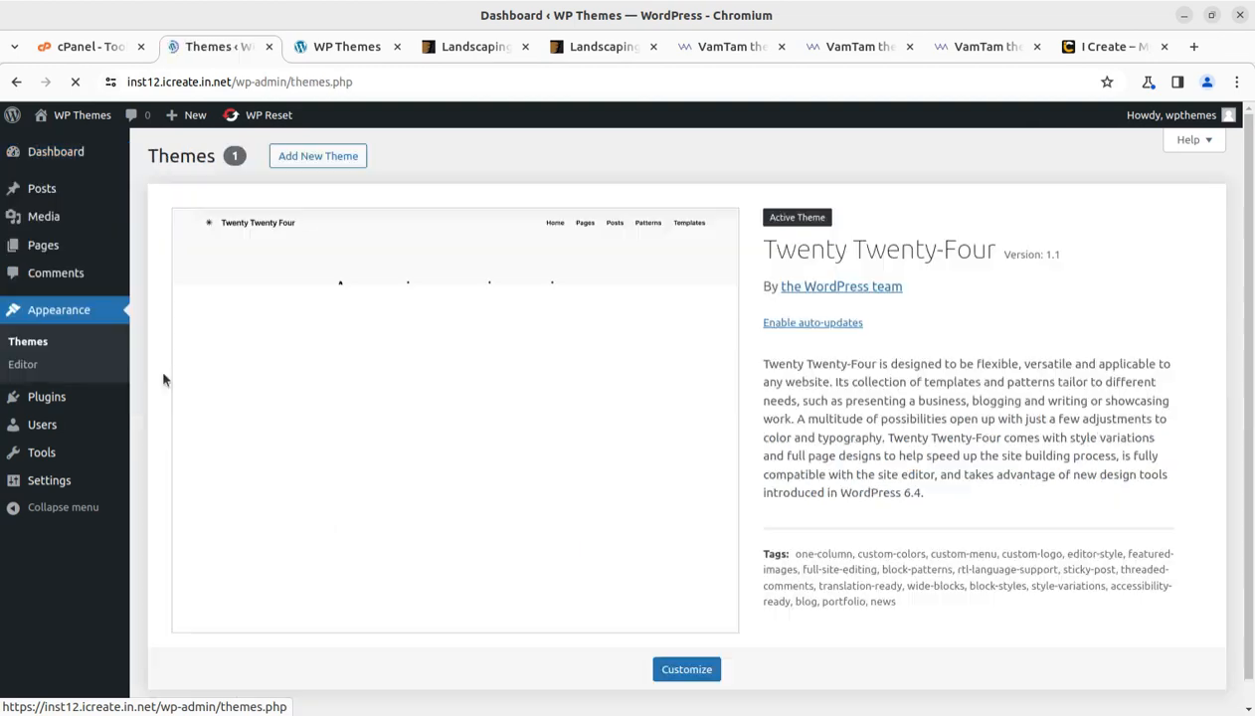
pyautogui.click(322, 157)
pyautogui.click(324, 157)
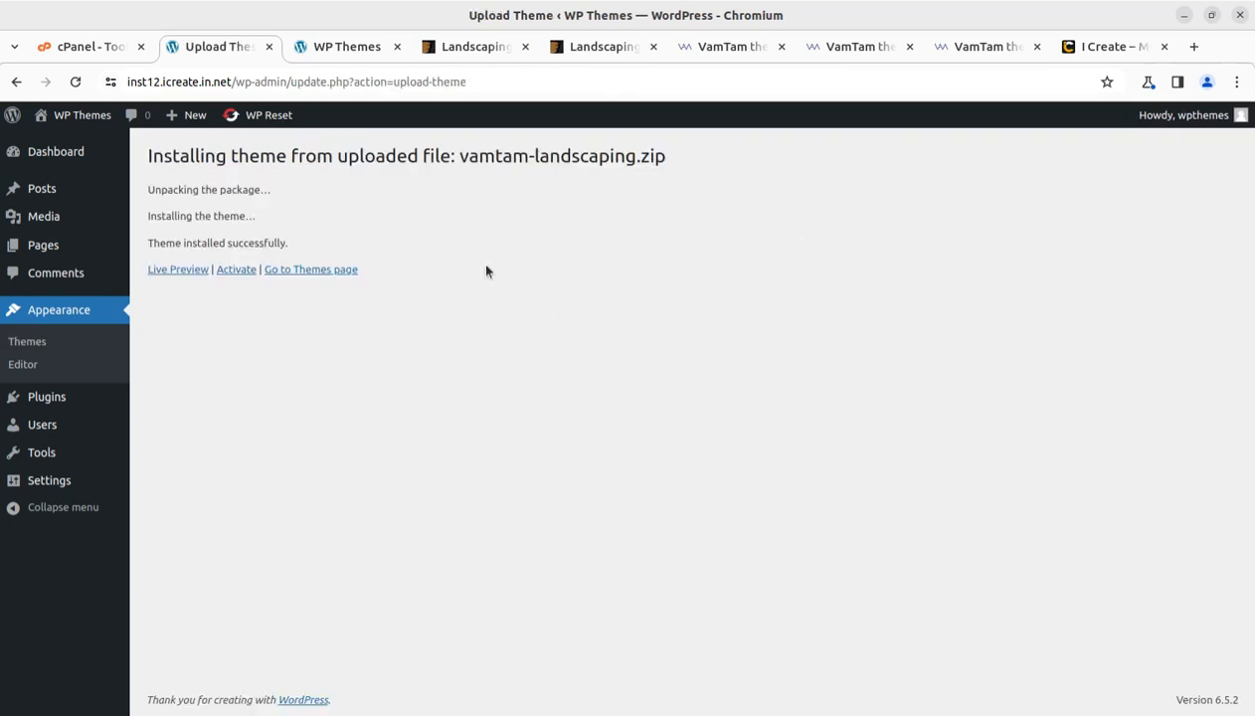
# - View the details of the installed (VamTam) Landscaping theme and activate it
pyautogui.click(307, 272)
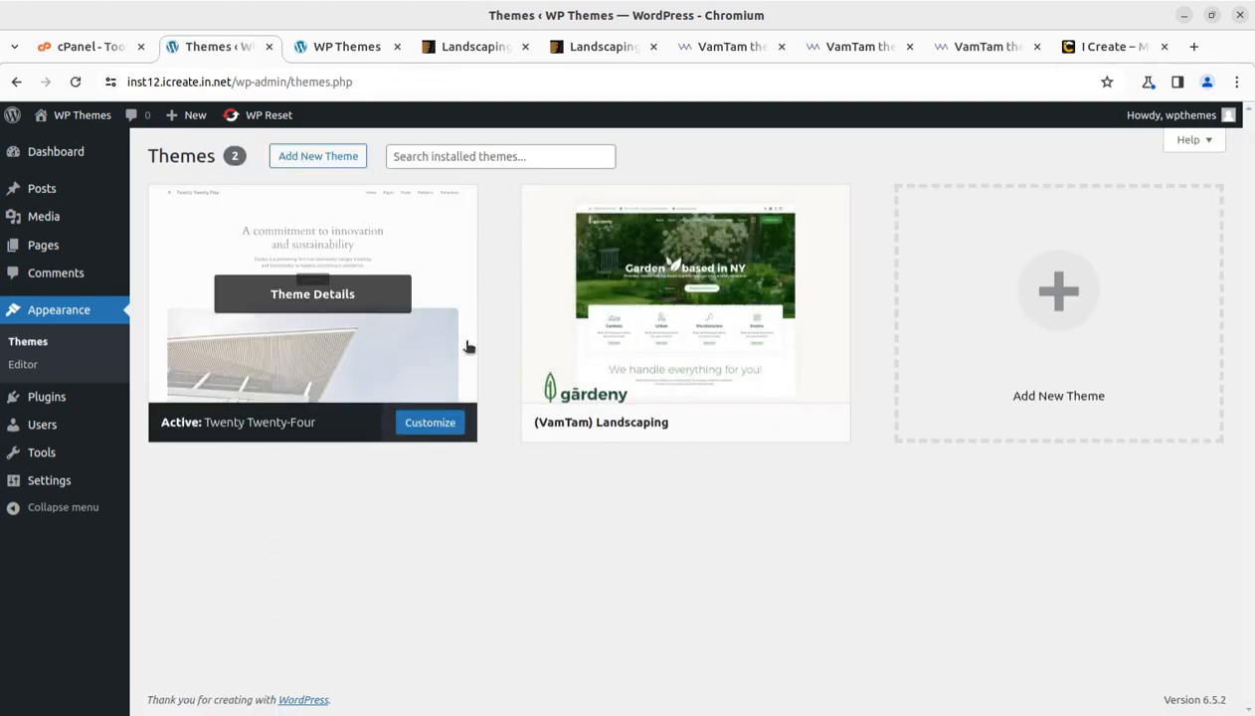
pyautogui.moveTo(680, 331)
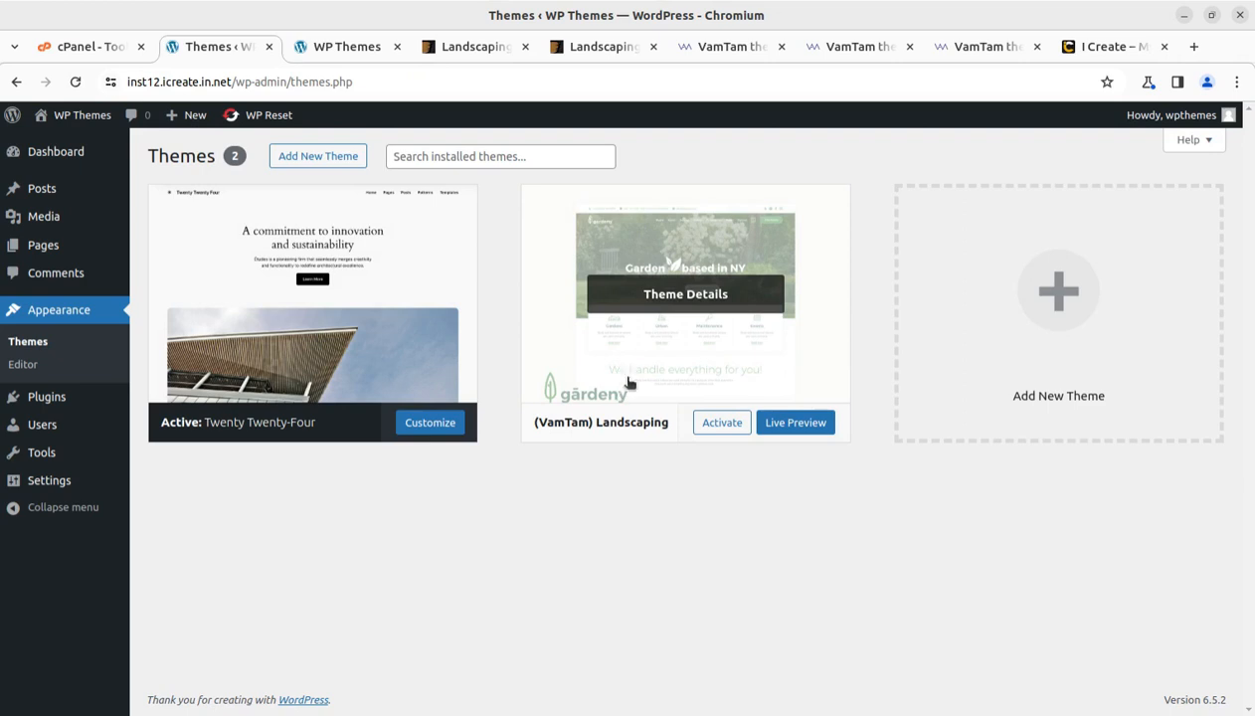
pyautogui.click(691, 301)
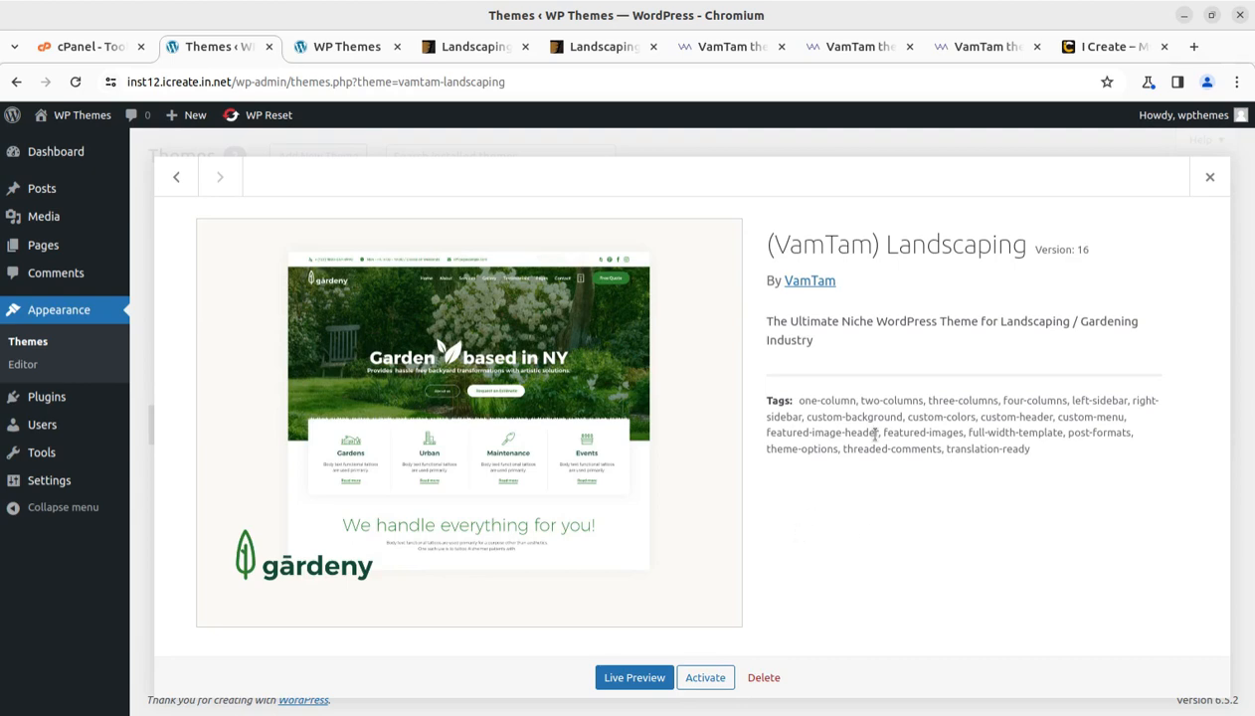
pyautogui.click(708, 680)
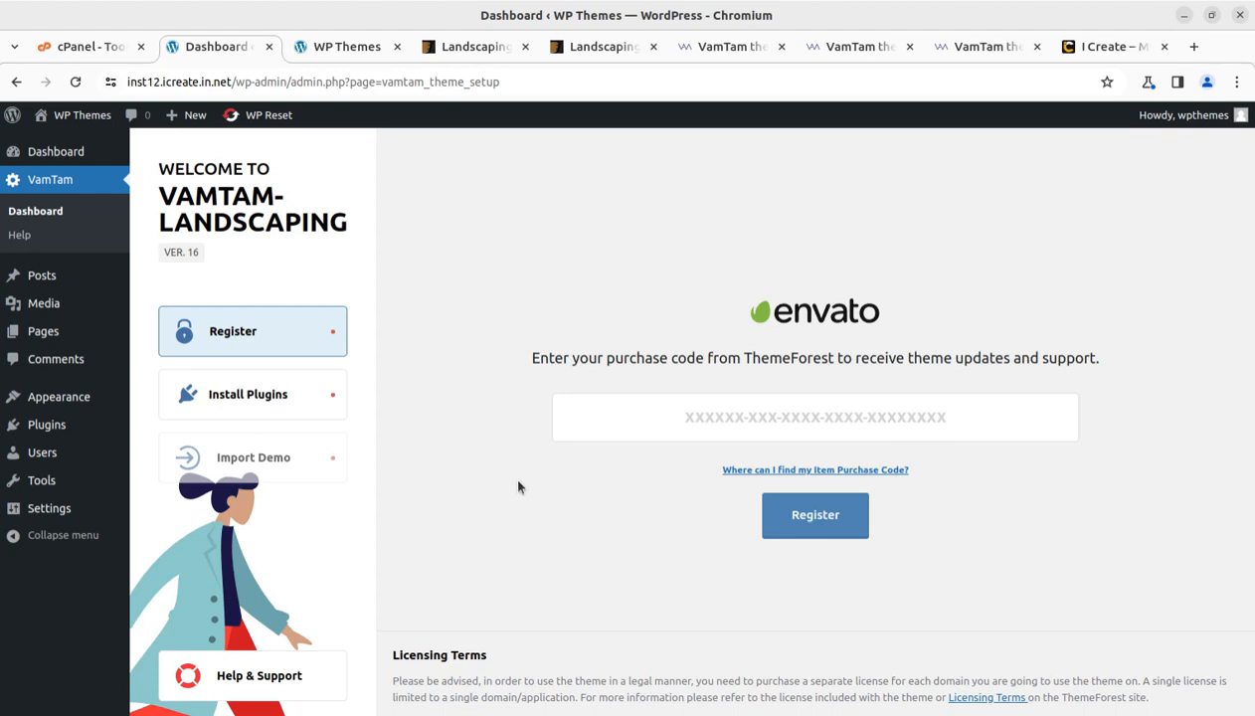
# - View the theme's ThemeForest page and the site's current front page, and return to the theme setup
pyautogui.click(480, 52)
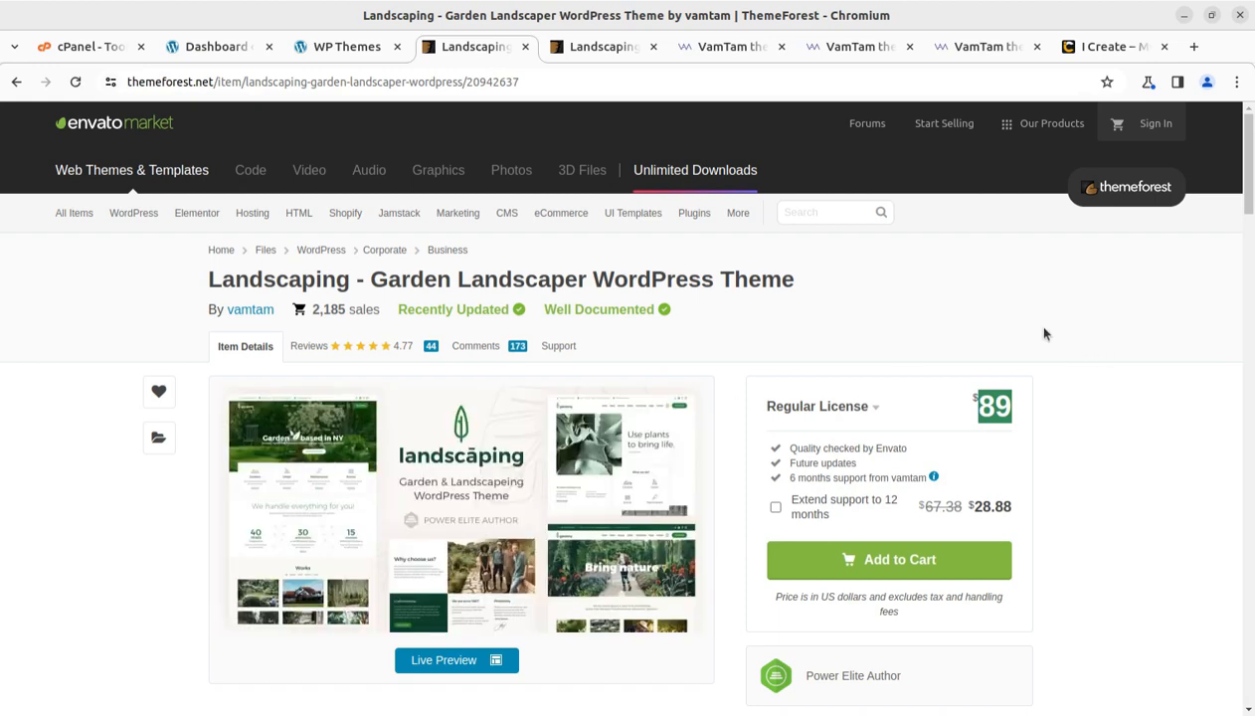
pyautogui.click(322, 52)
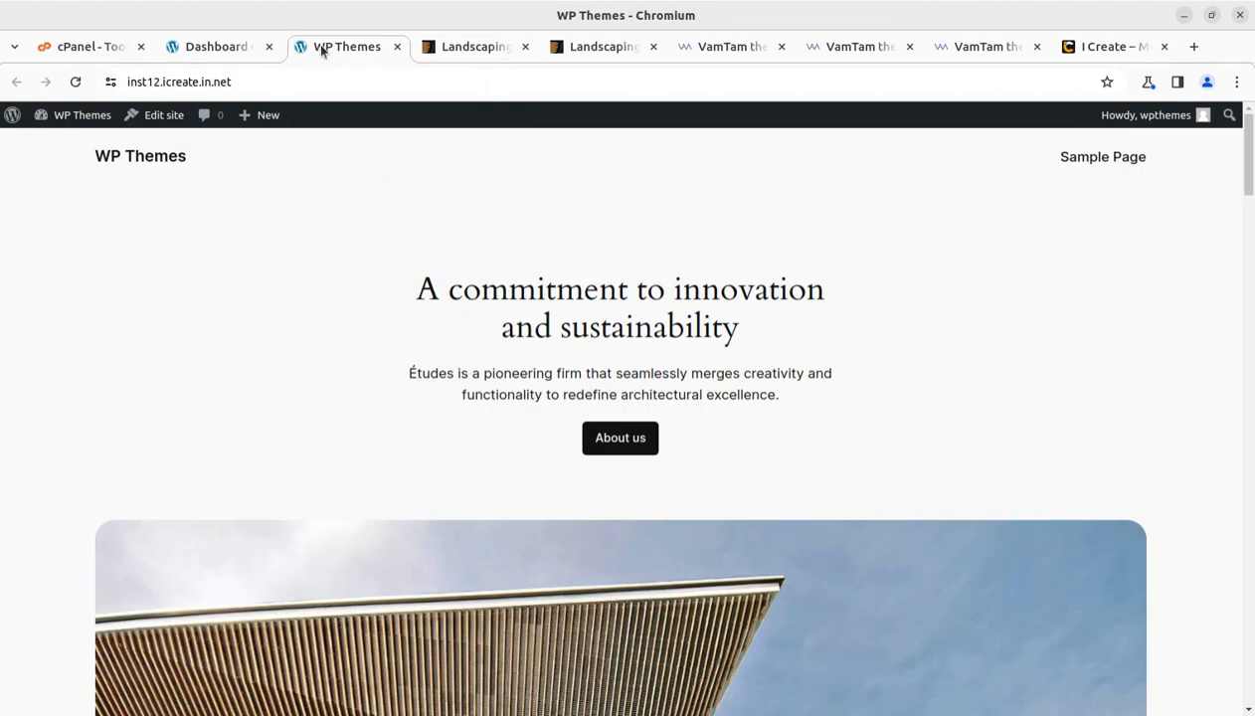
pyautogui.click(229, 50)
# - Open the plugin installation page of the theme setup and examine the full list of required plugins
pyautogui.click(249, 398)
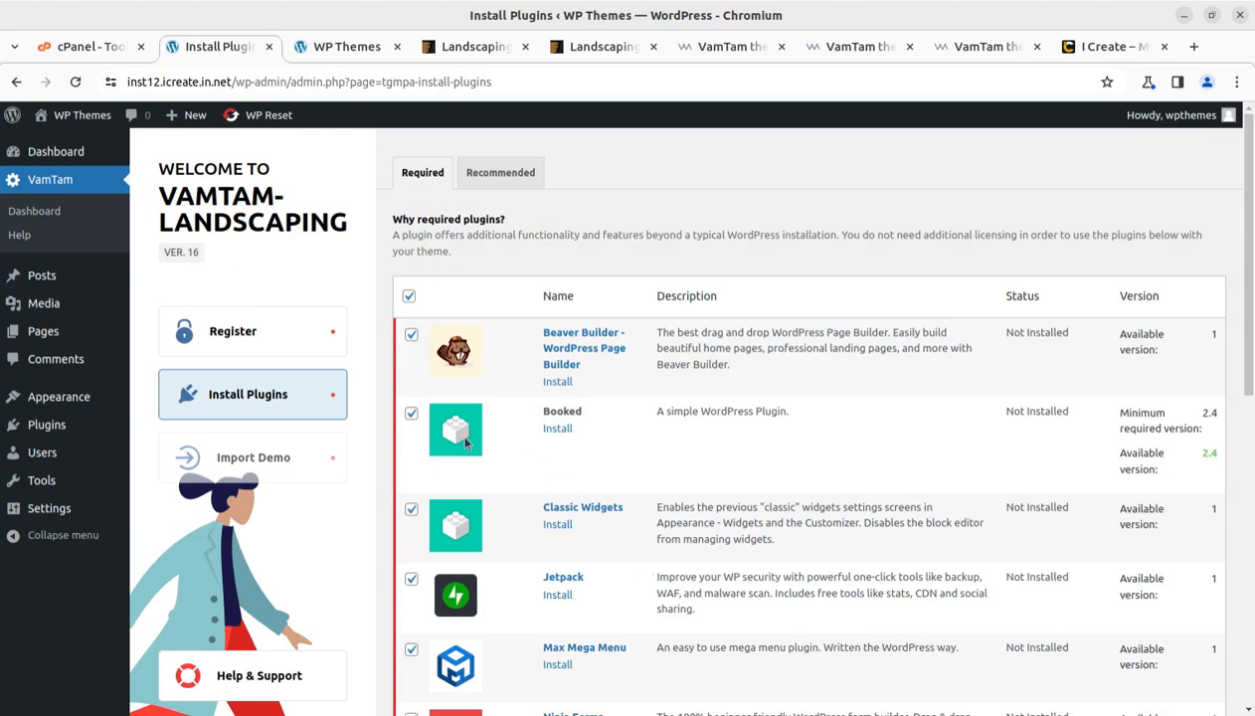
pyautogui.click(483, 187)
pyautogui.click(415, 184)
pyautogui.scroll(-6, 727, 500)
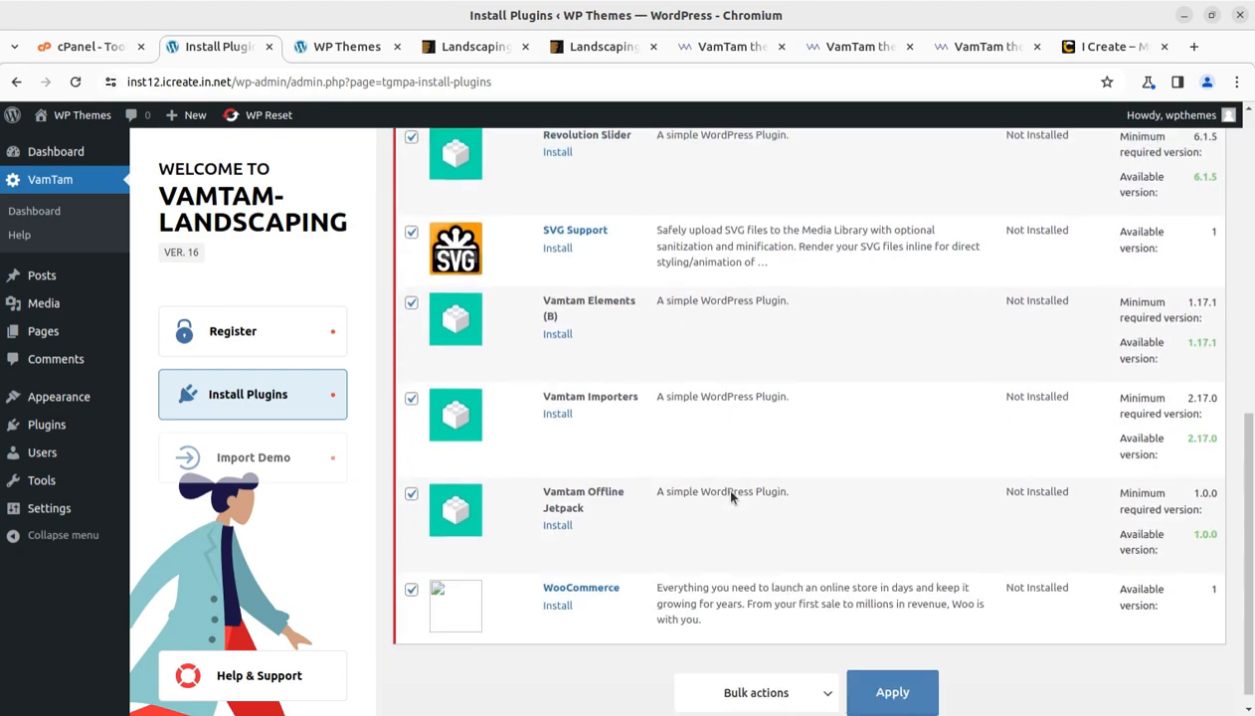
pyautogui.scroll(6, 731, 497)
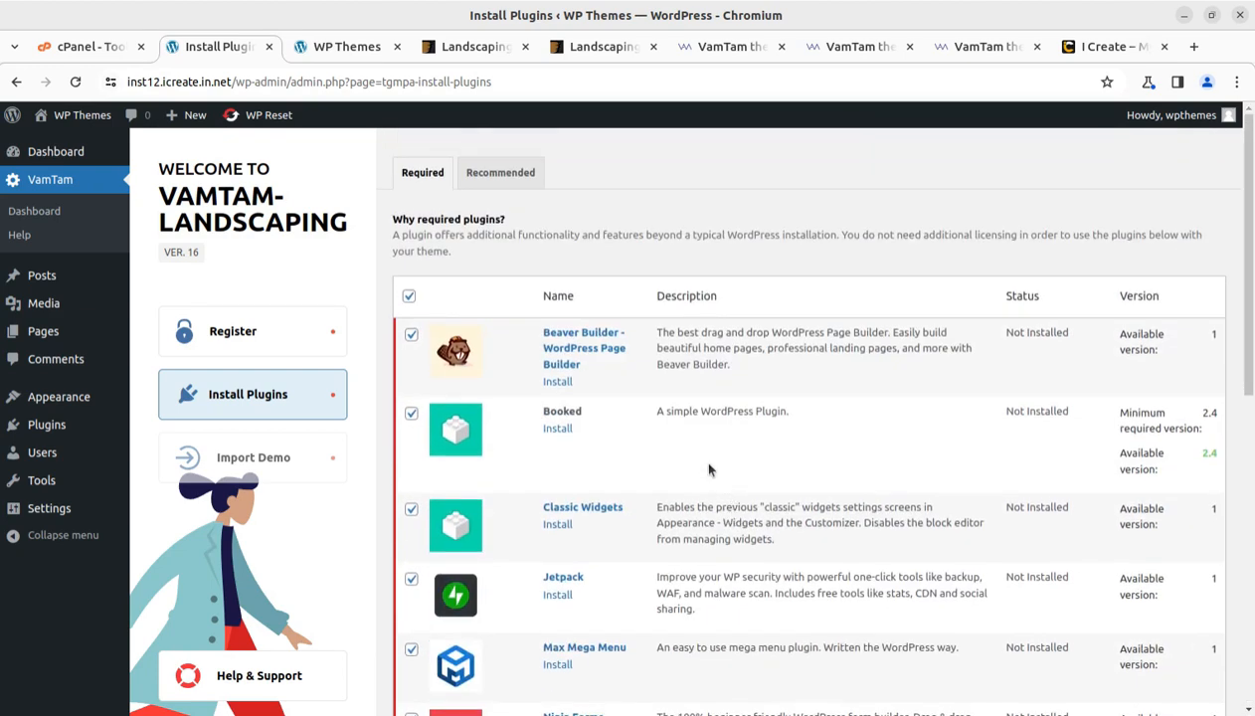
pyautogui.scroll(-4, 1050, 416)
pyautogui.scroll(4, 1053, 421)
pyautogui.scroll(-2, 632, 475)
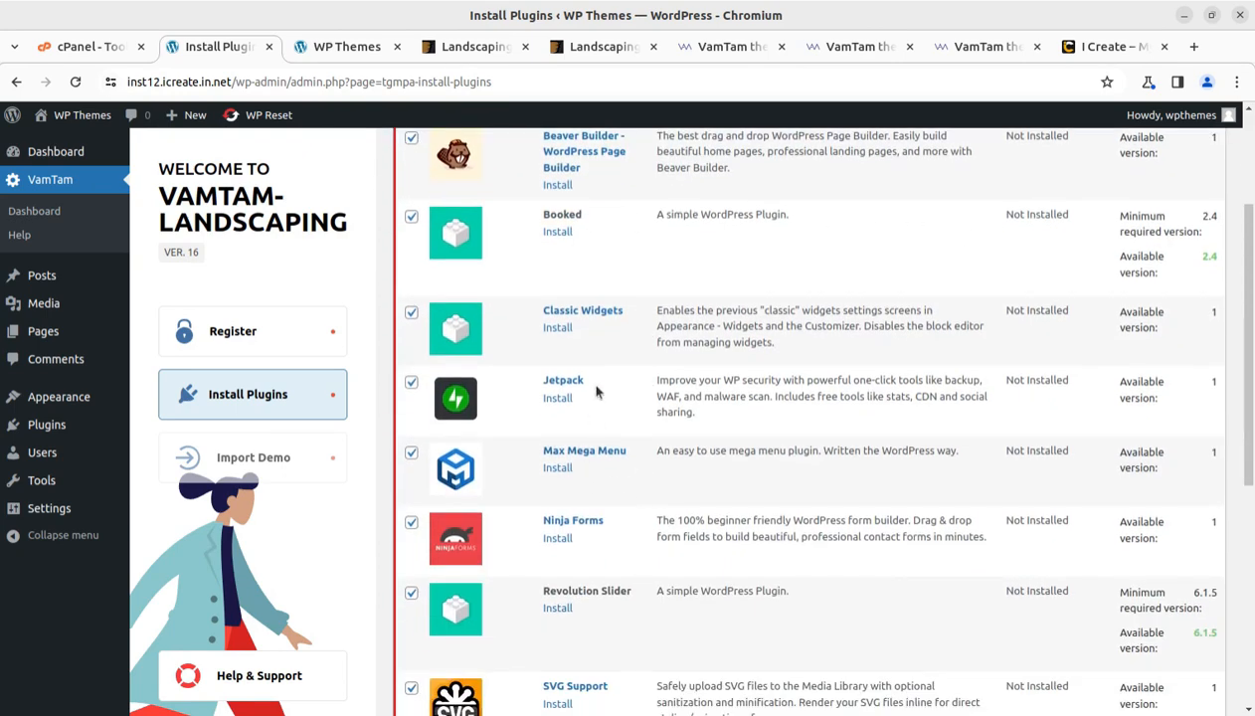
pyautogui.scroll(-2, 610, 498)
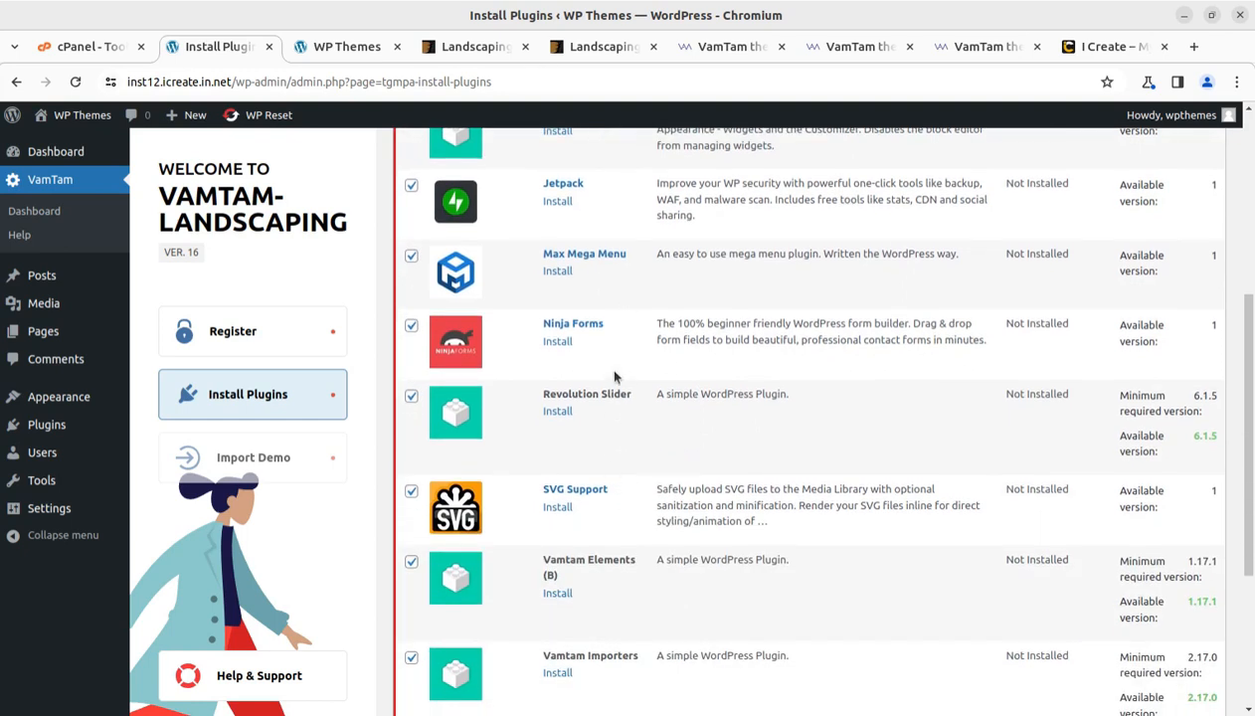
pyautogui.scroll(-3, 608, 513)
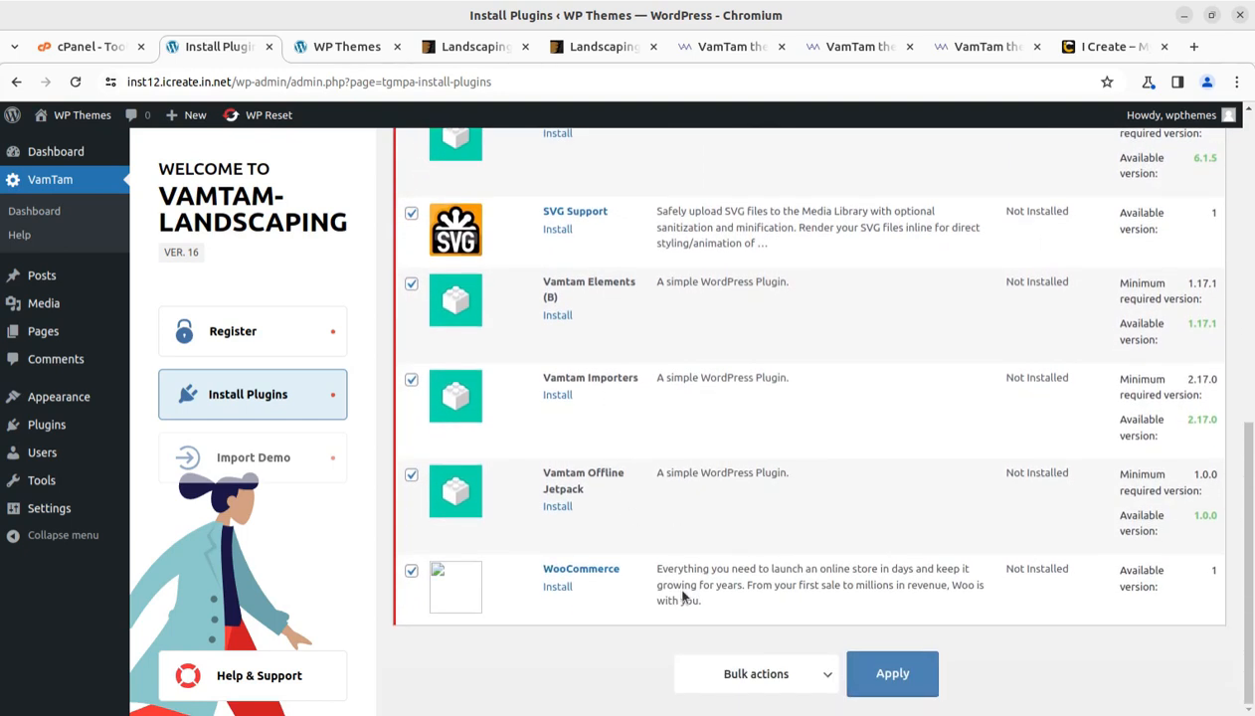
pyautogui.scroll(5, 683, 595)
pyautogui.scroll(2, 682, 595)
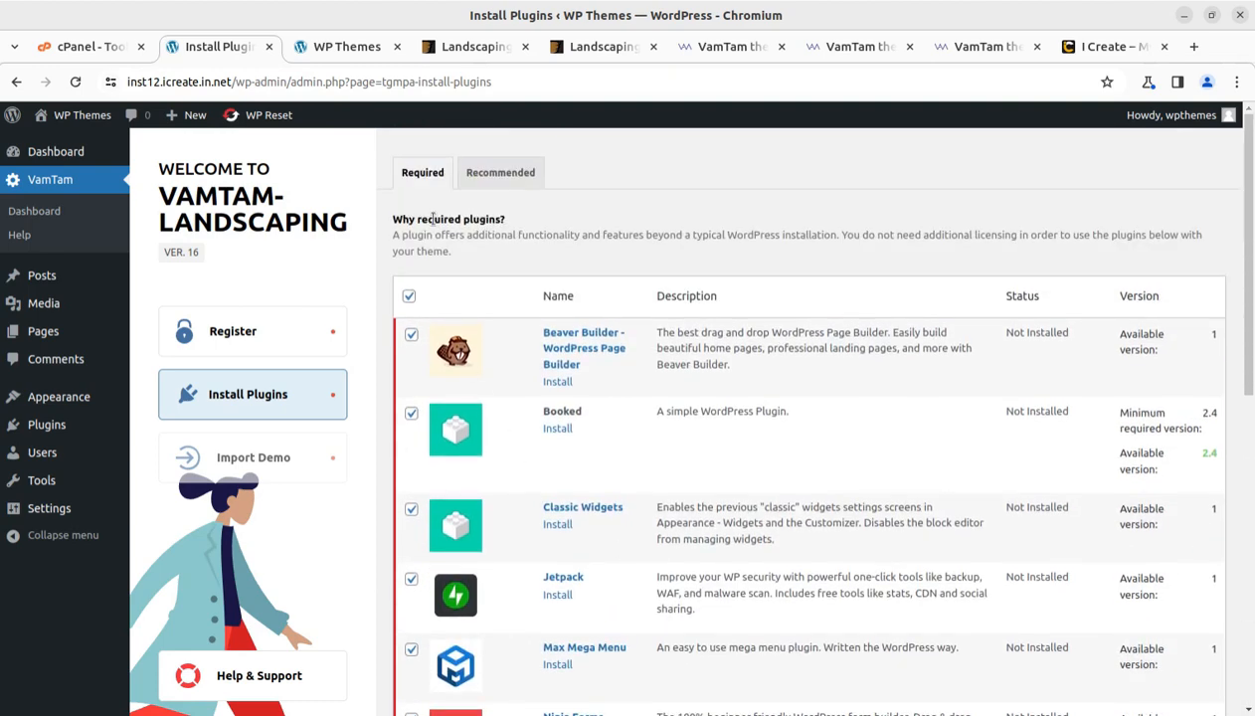
# - Bulk-install all the selected required plugins, from Beaver Builder to WooCommerce
pyautogui.scroll(-7, 412, 363)
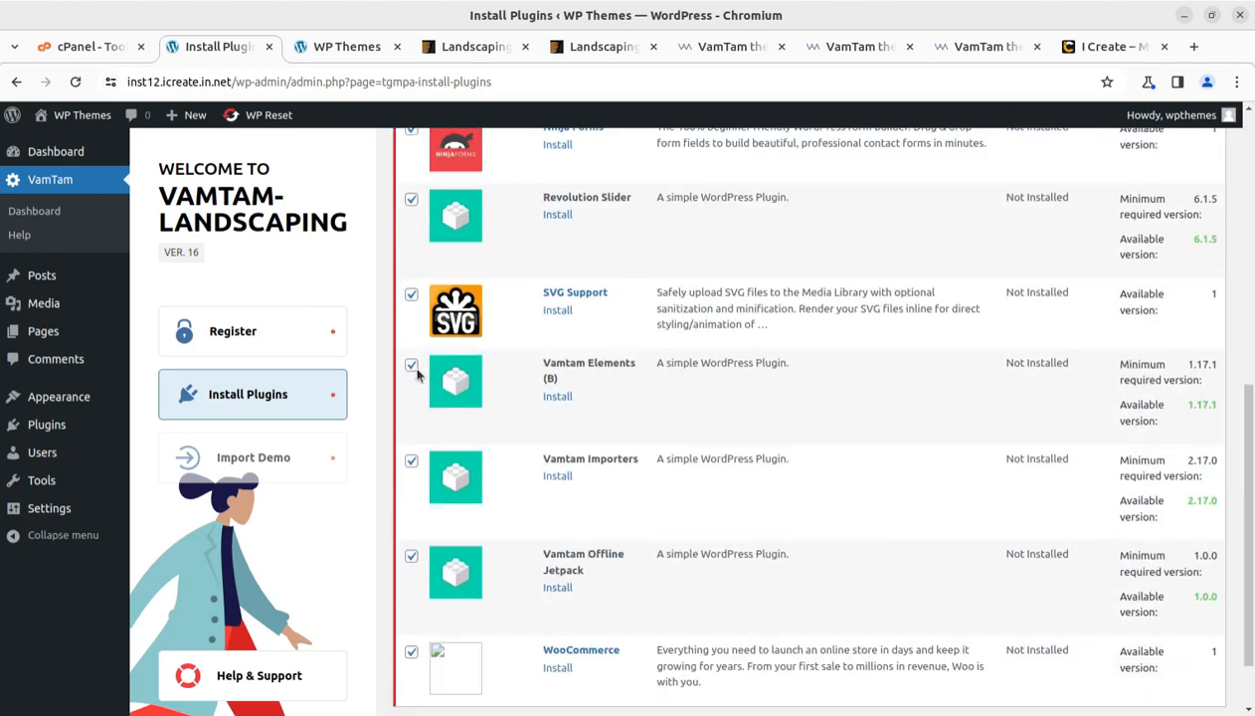
pyautogui.click(808, 673)
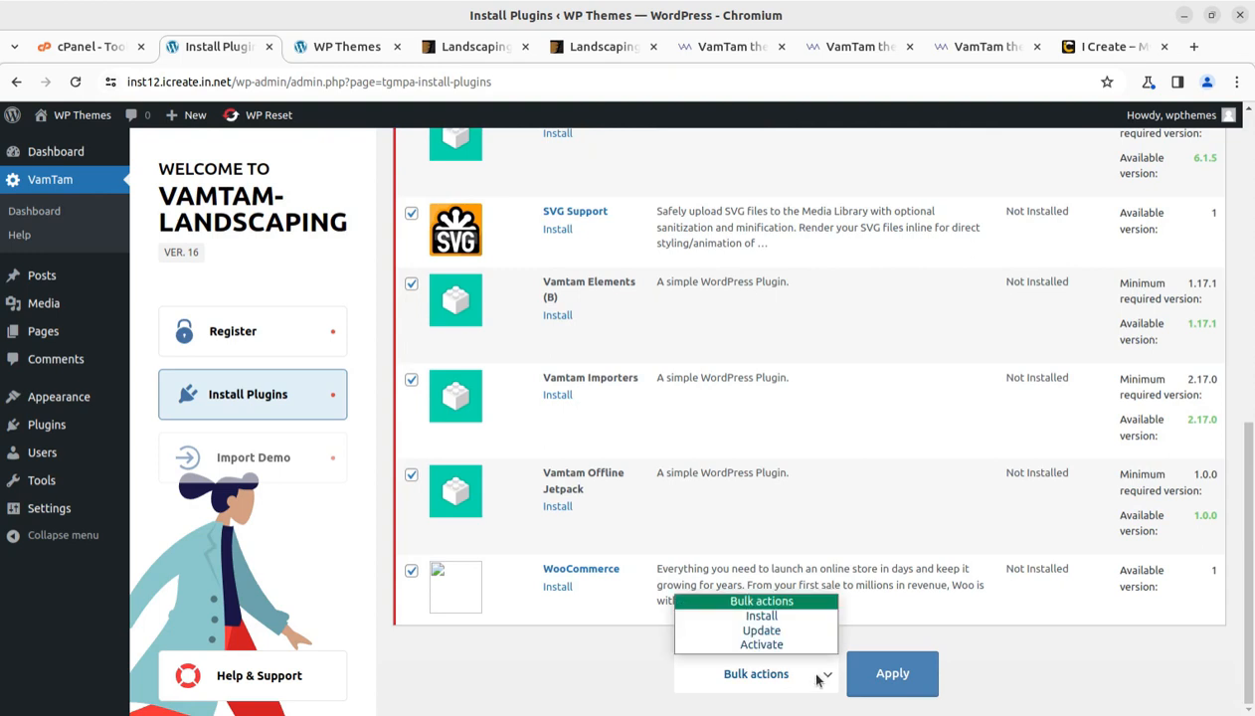
pyautogui.click(762, 616)
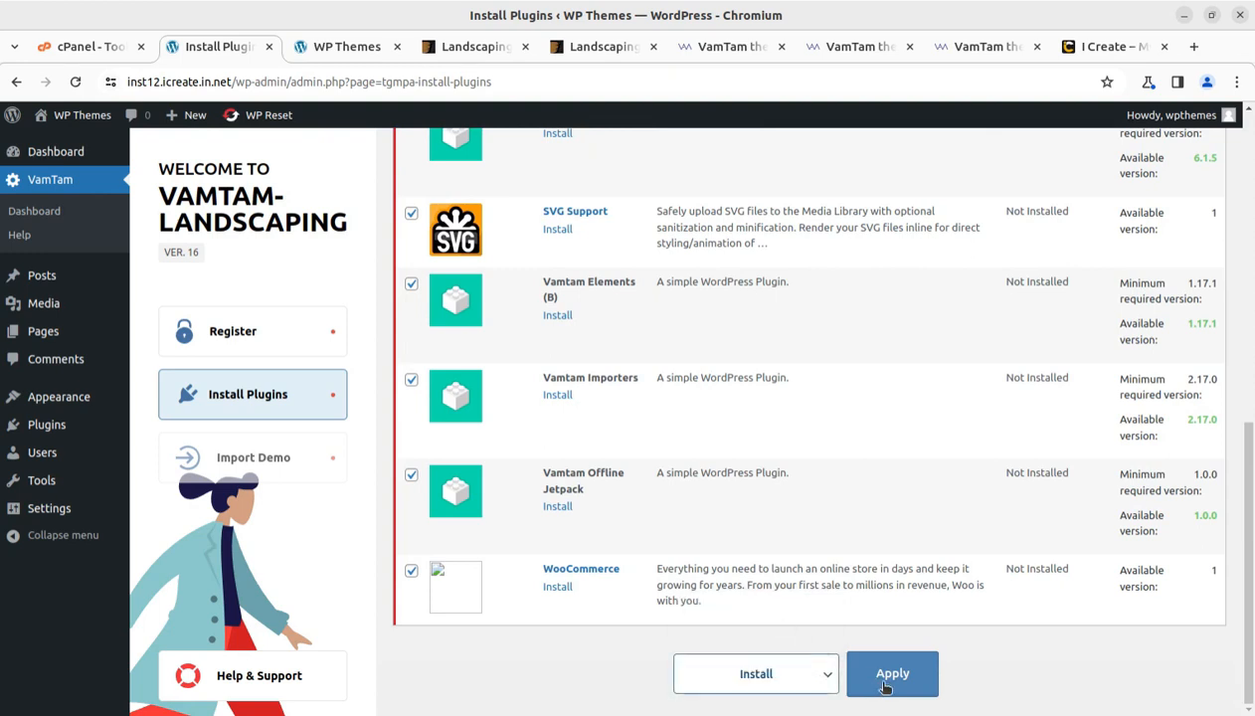
pyautogui.click(892, 676)
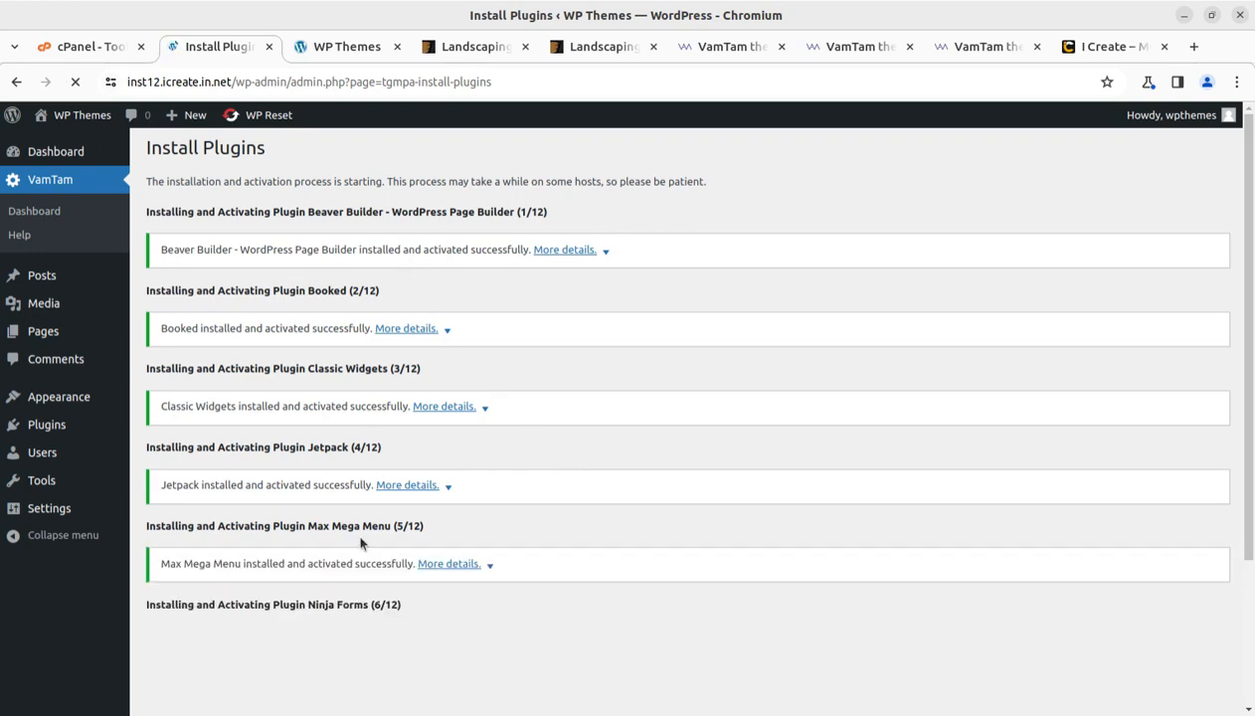
# - Check the installation and activation progress of the required plugins
pyautogui.scroll(-1, 444, 597)
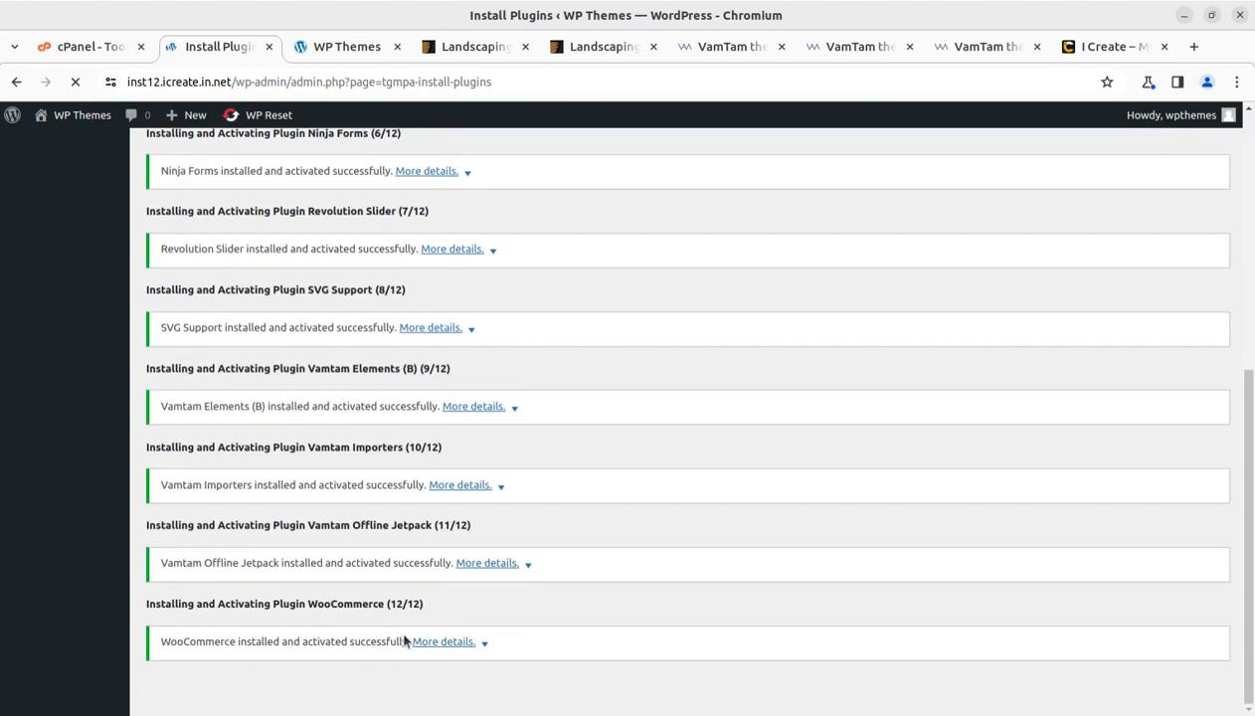
pyautogui.scroll(4, 404, 641)
pyautogui.scroll(4, 404, 642)
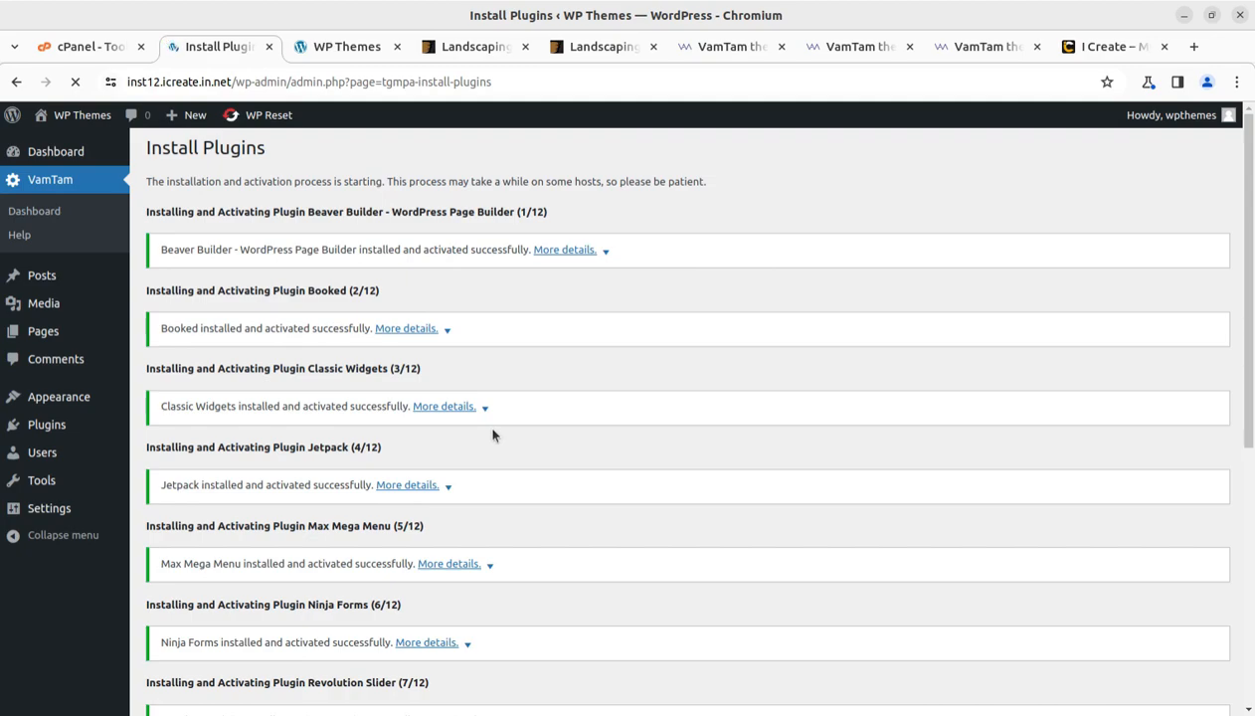
# - View the top part of the Landscaping & Gardening demo homepage on the VamTam themes site
pyautogui.click(688, 46)
pyautogui.click(846, 47)
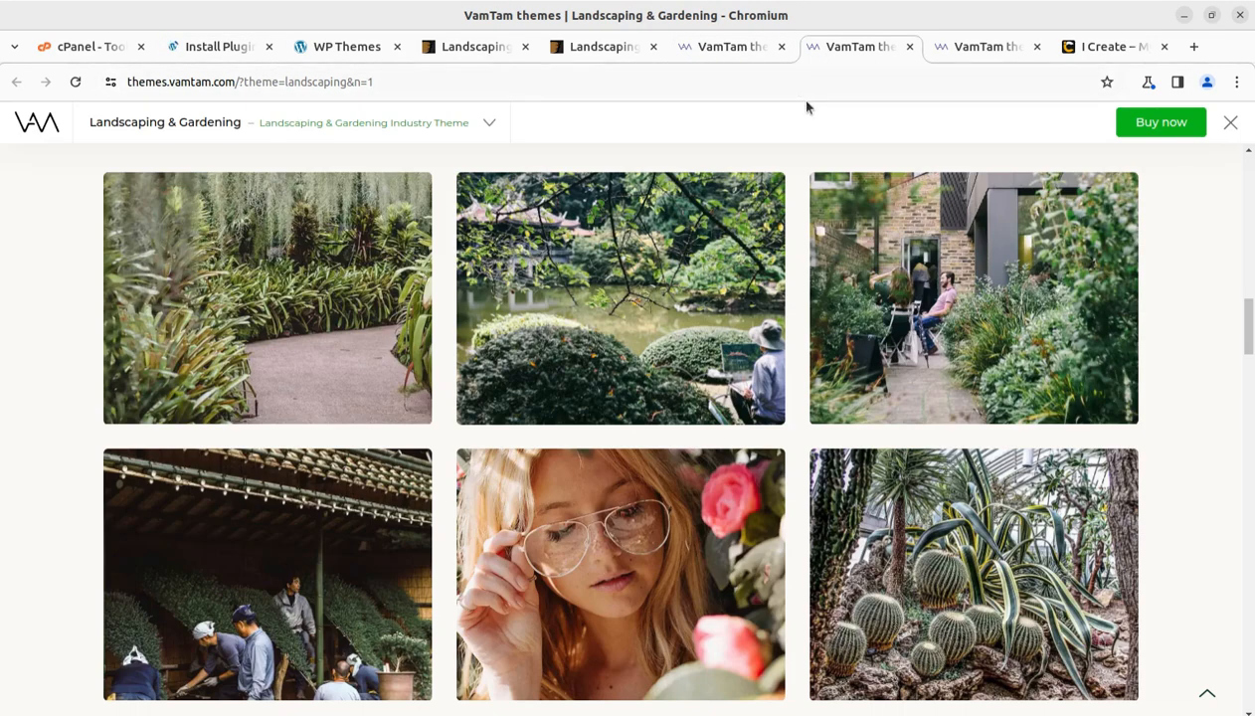
pyautogui.scroll(10, 665, 431)
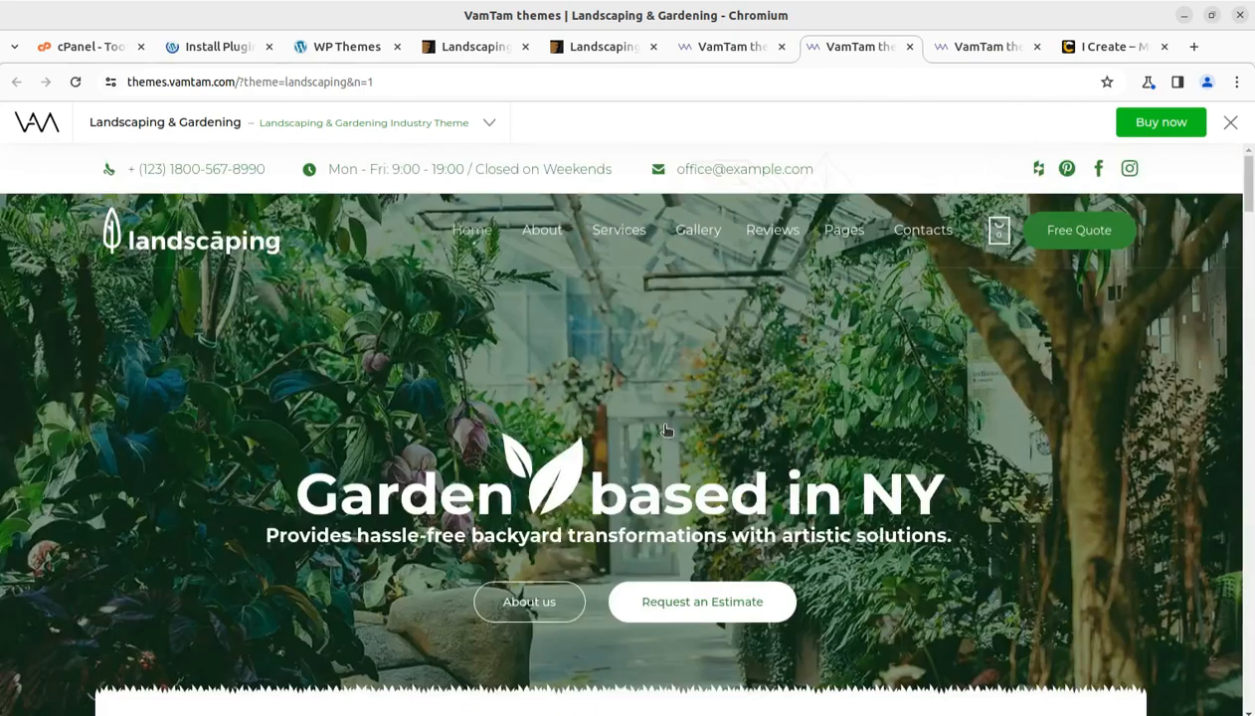
pyautogui.scroll(-5, 573, 438)
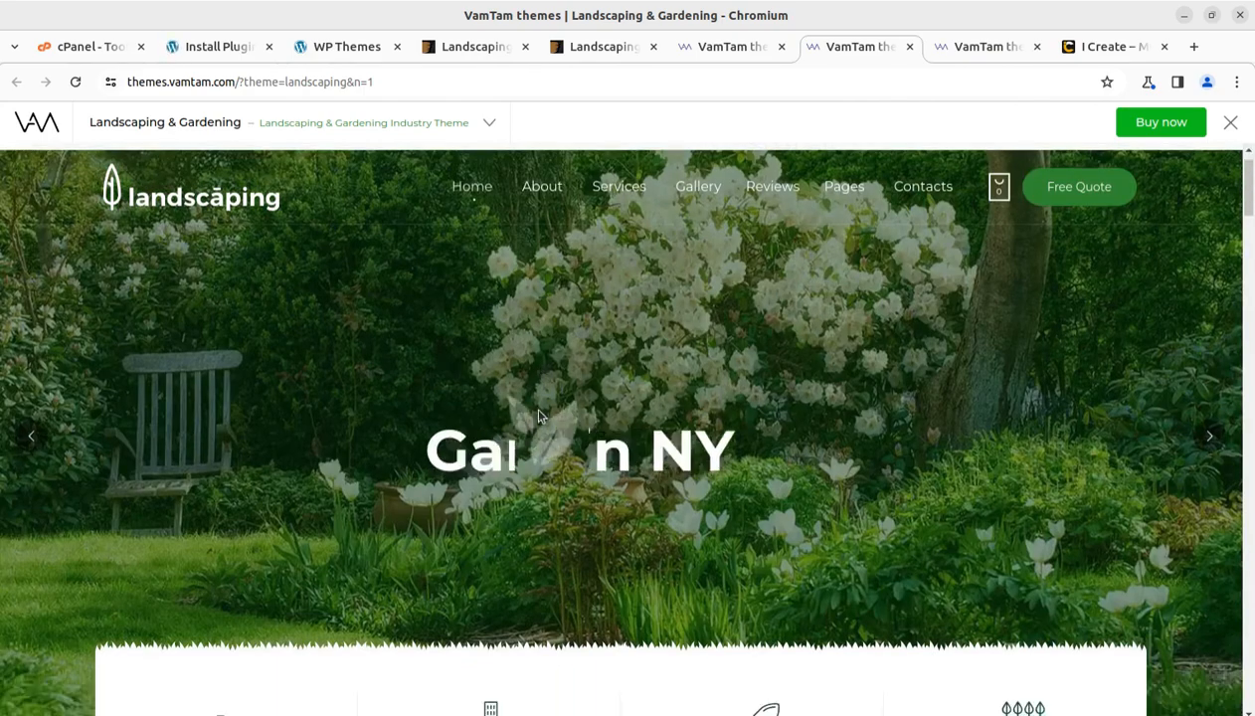
# - Check the end of the plugin installation log and return to the theme setup's demo import page
pyautogui.click(229, 50)
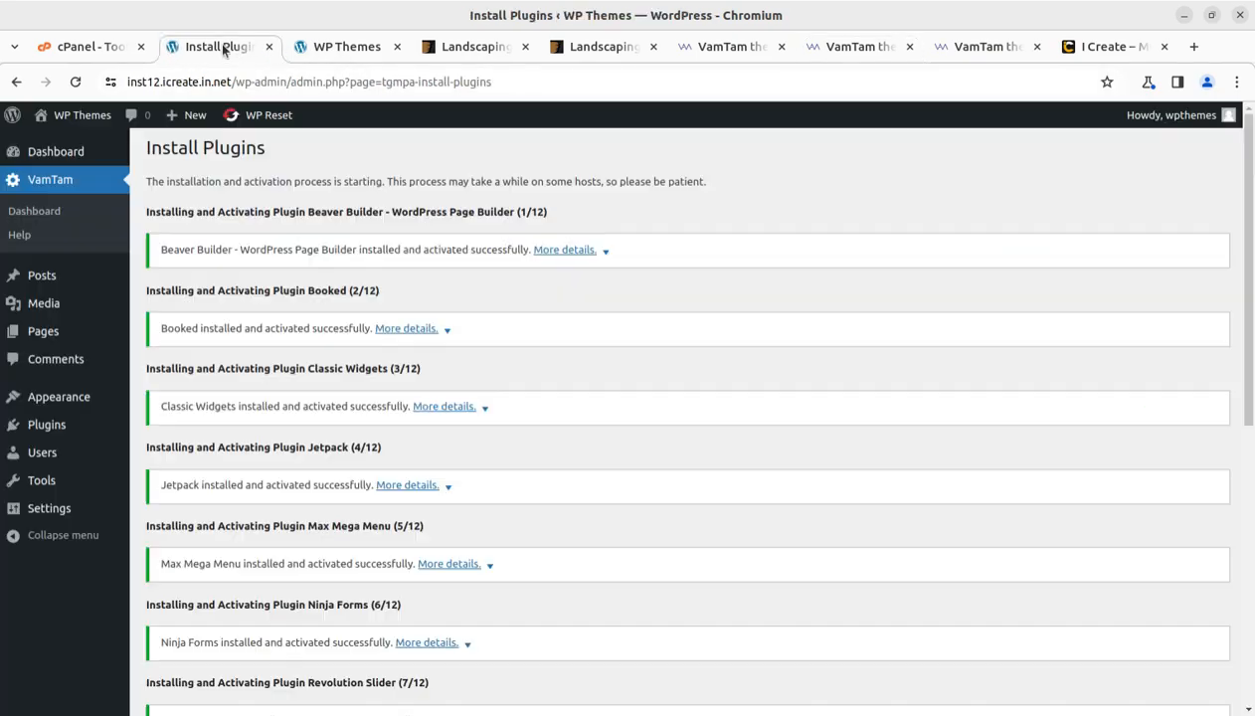
pyautogui.scroll(-6, 541, 440)
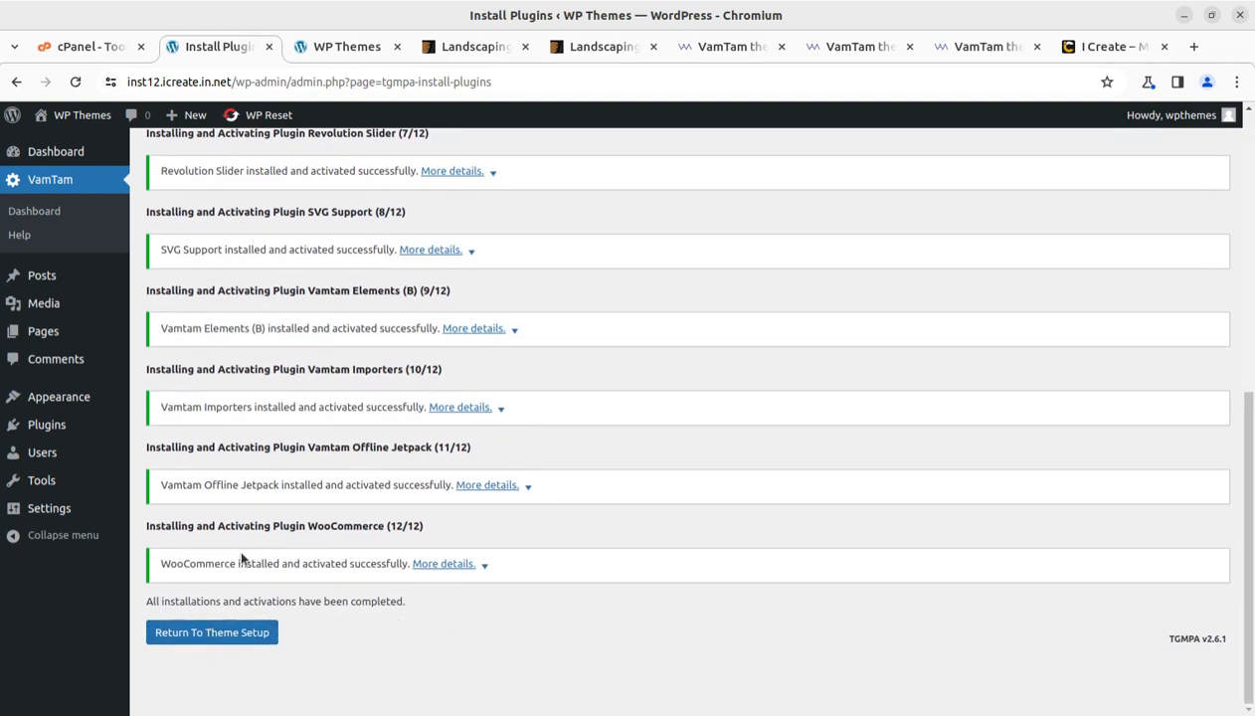
pyautogui.click(186, 643)
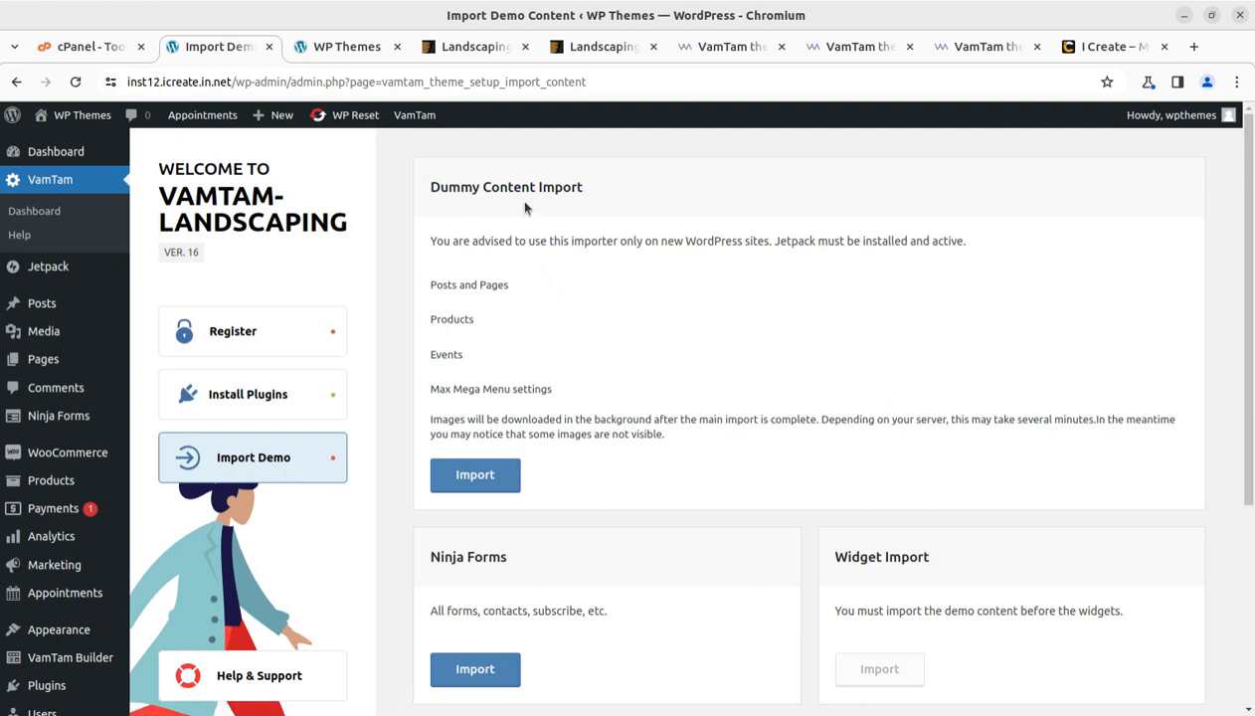
# - Review the available demo importers and import the dummy content with posts, pages, products, events and Max Mega Menu settings
pyautogui.scroll(-4, 651, 509)
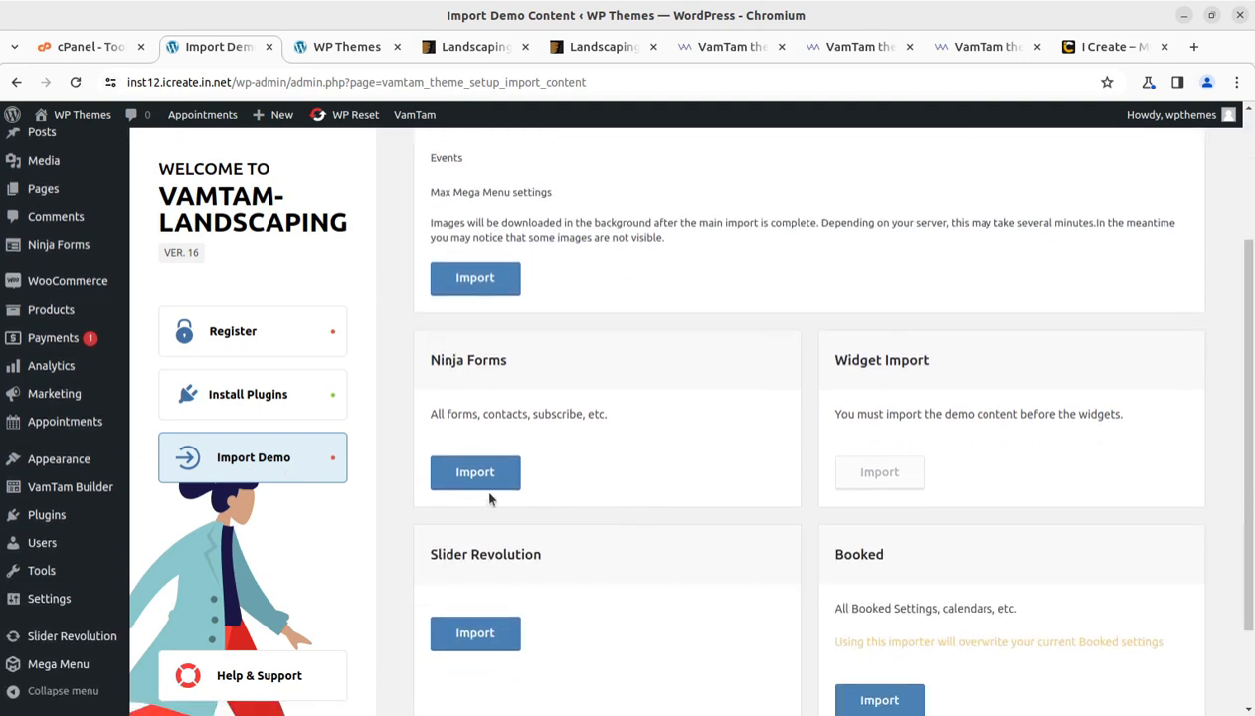
pyautogui.scroll(-2, 476, 568)
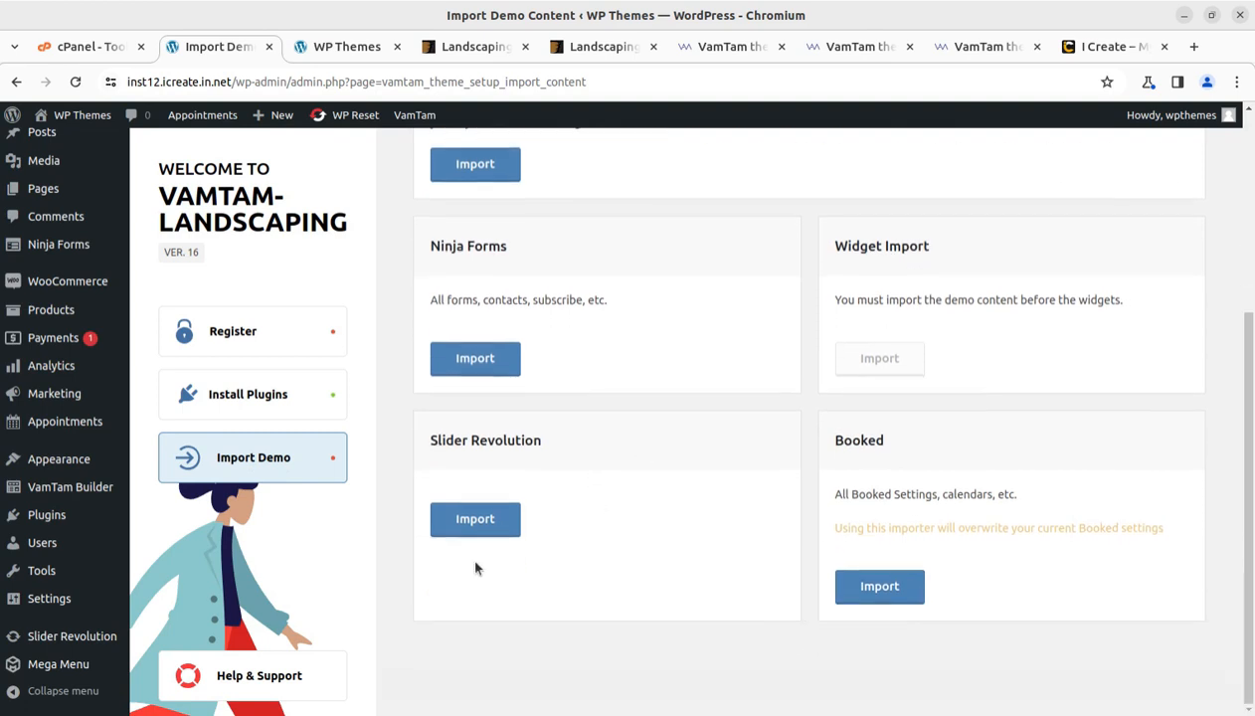
pyautogui.scroll(4, 580, 574)
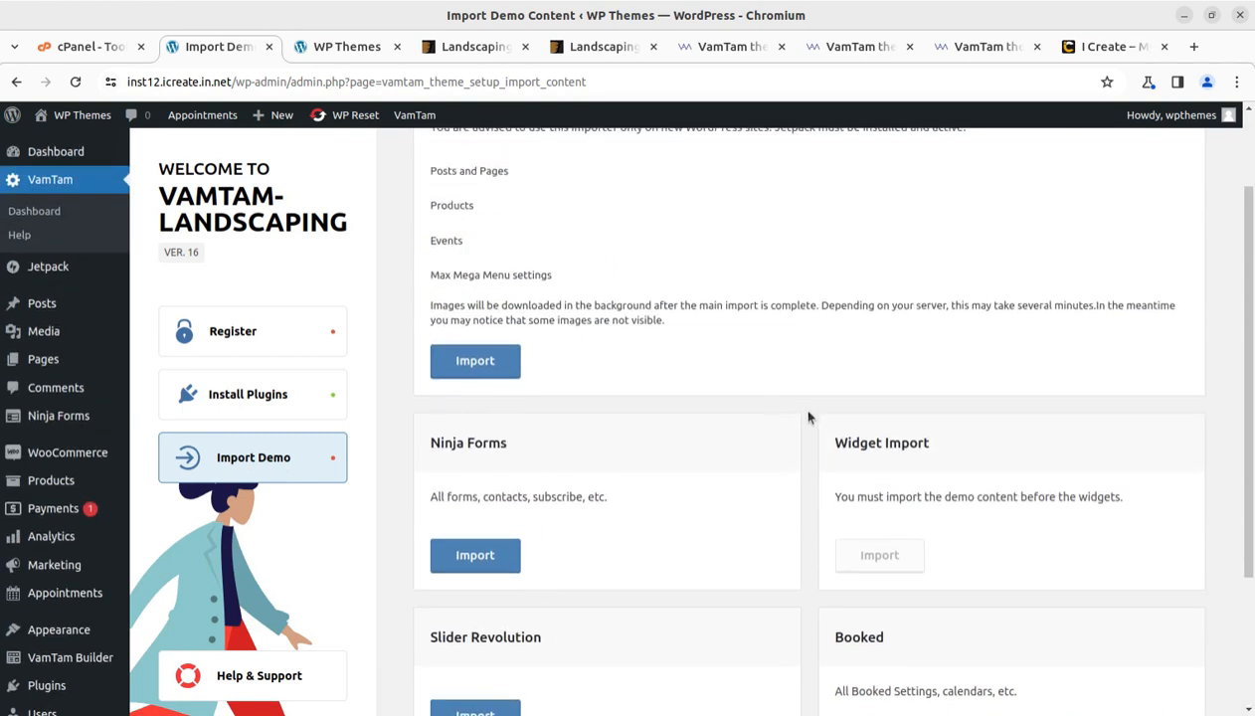
pyautogui.scroll(2, 809, 418)
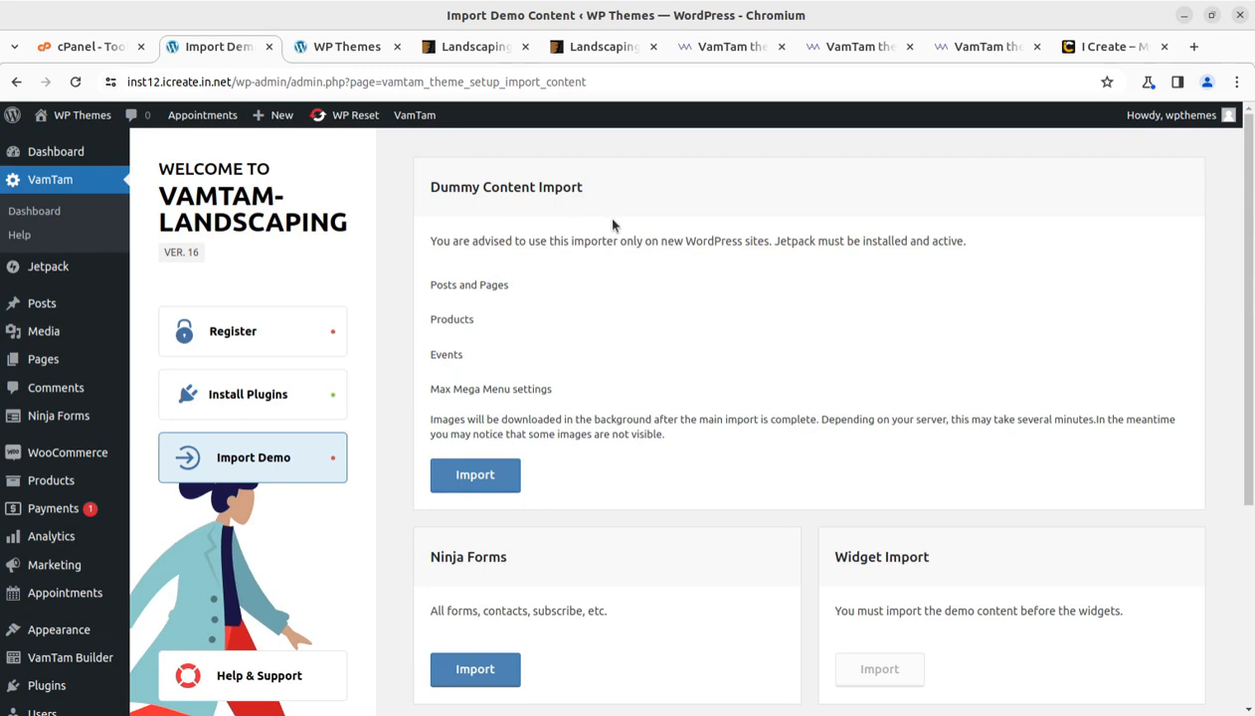
pyautogui.click(473, 486)
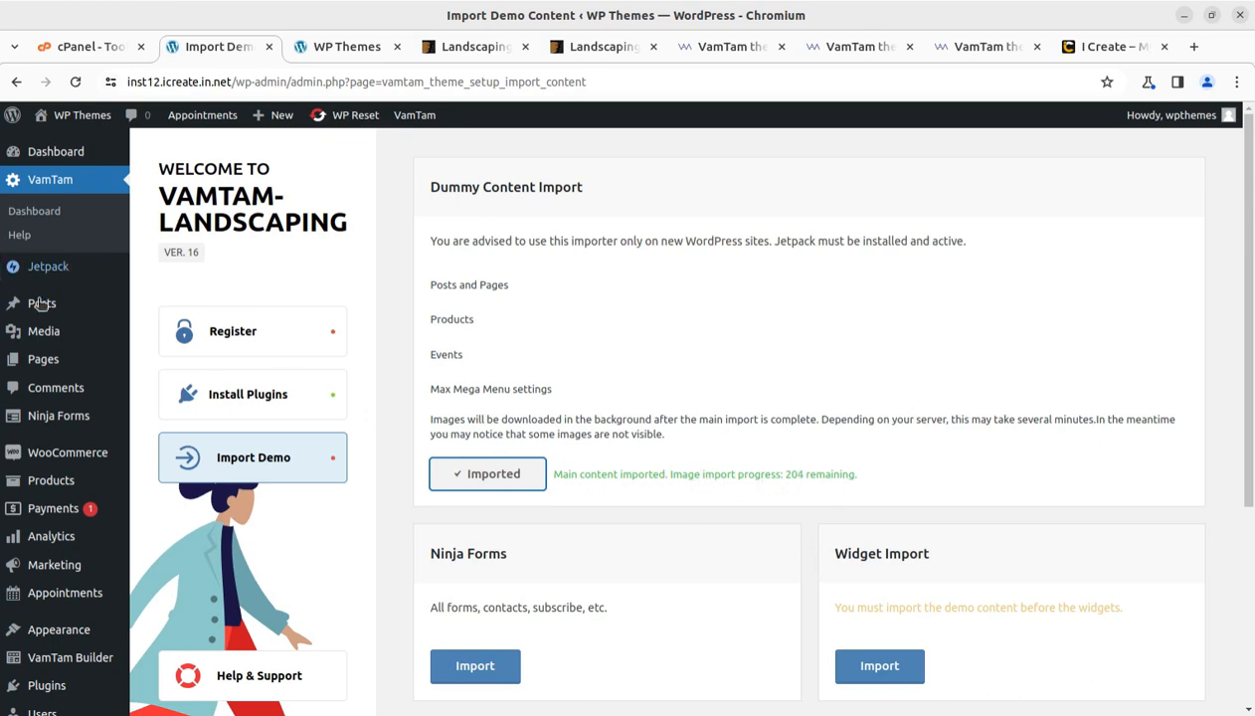
# - Open the list of all pages in a new tab and examine the imported pages
pyautogui.moveTo(44, 363)
pyautogui.middleClick(159, 362)
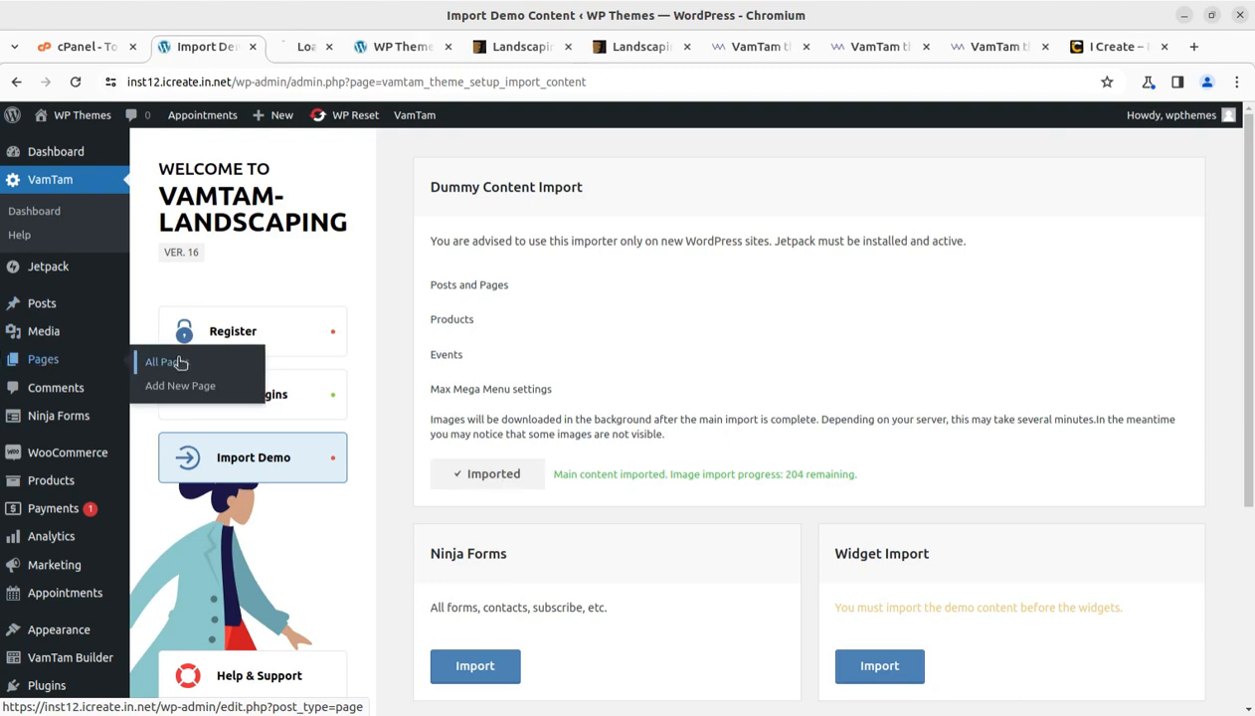
pyautogui.click(316, 46)
pyautogui.scroll(-7, 316, 360)
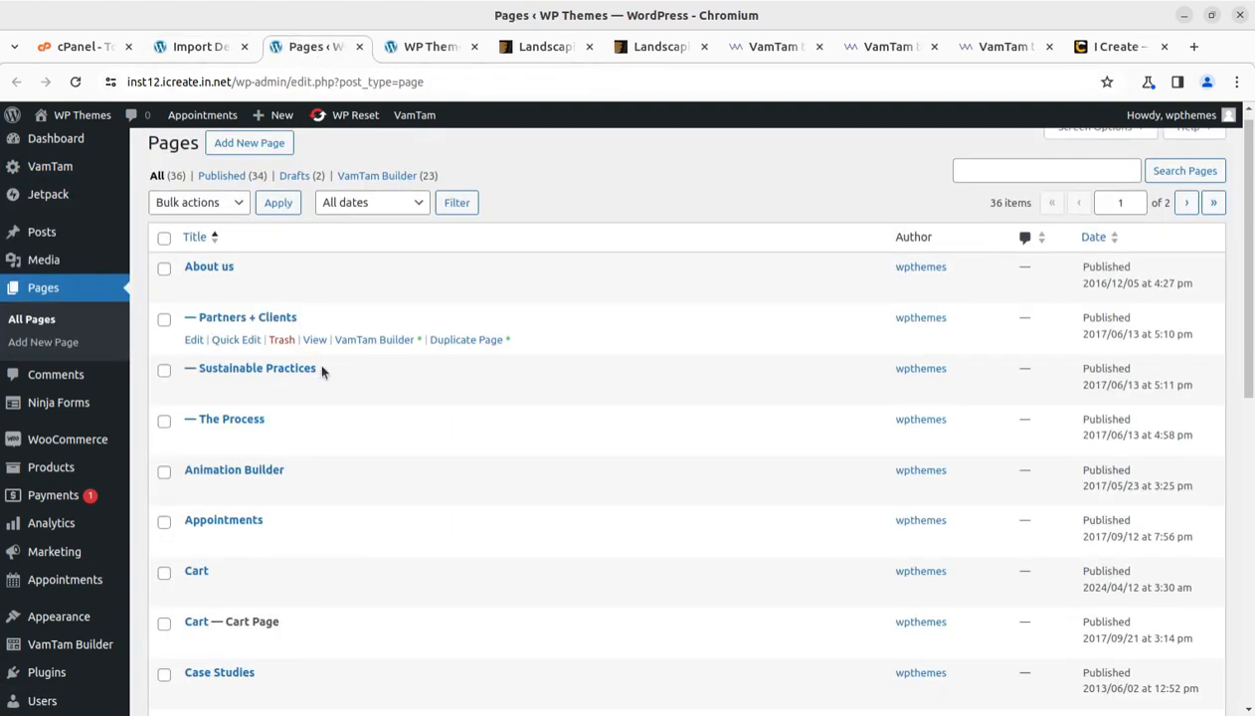
# - Return to the demo import page and check the note and progress for the background image import
pyautogui.scroll(4, 319, 383)
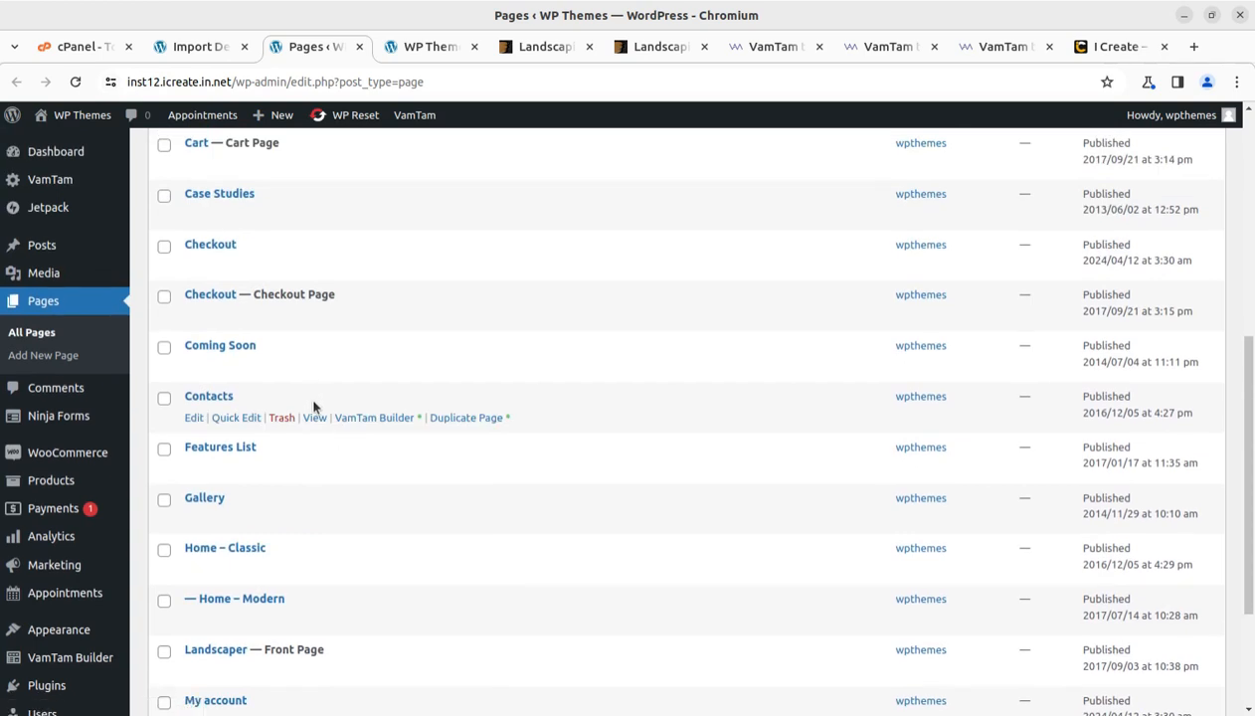
pyautogui.click(179, 46)
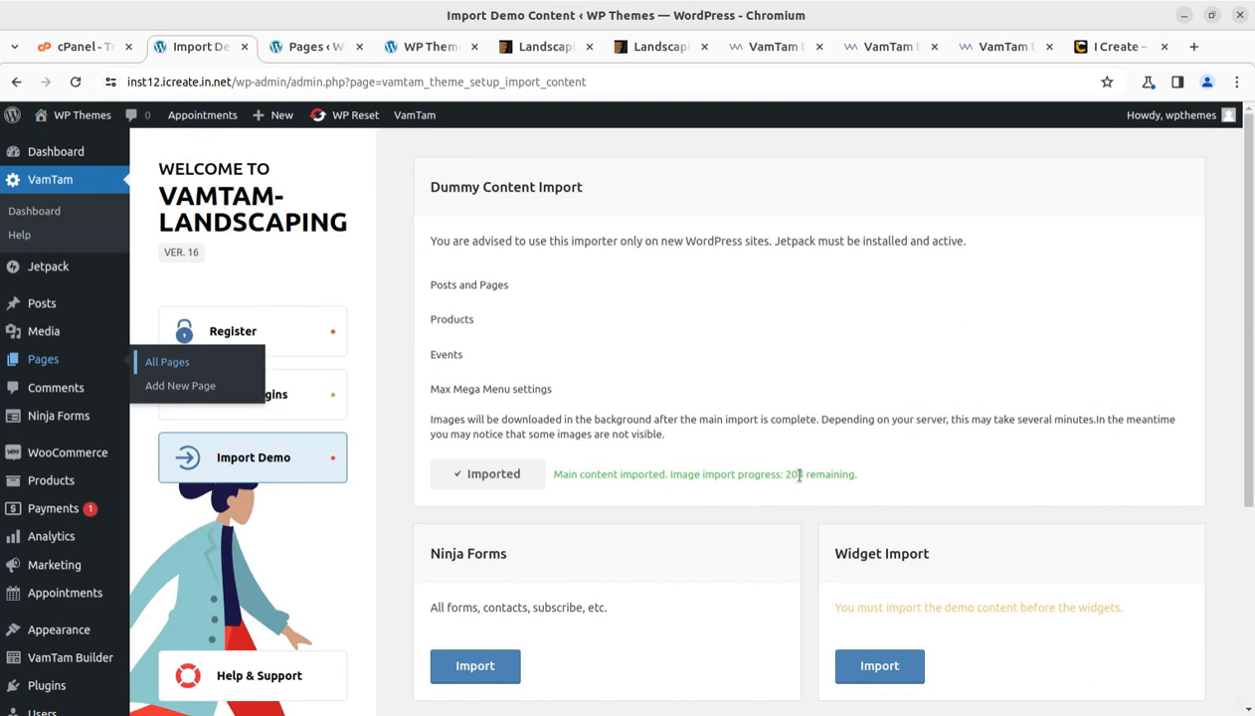
pyautogui.moveTo(824, 418); pyautogui.dragTo(972, 418)
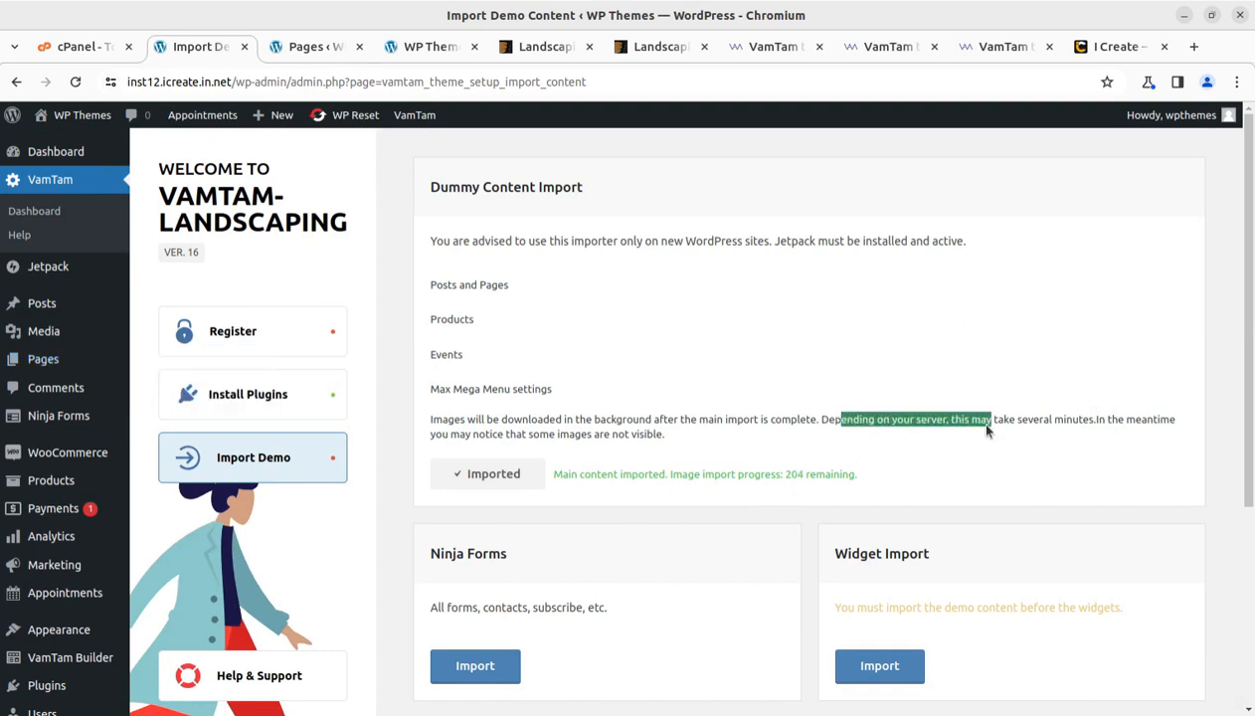
pyautogui.click(972, 418)
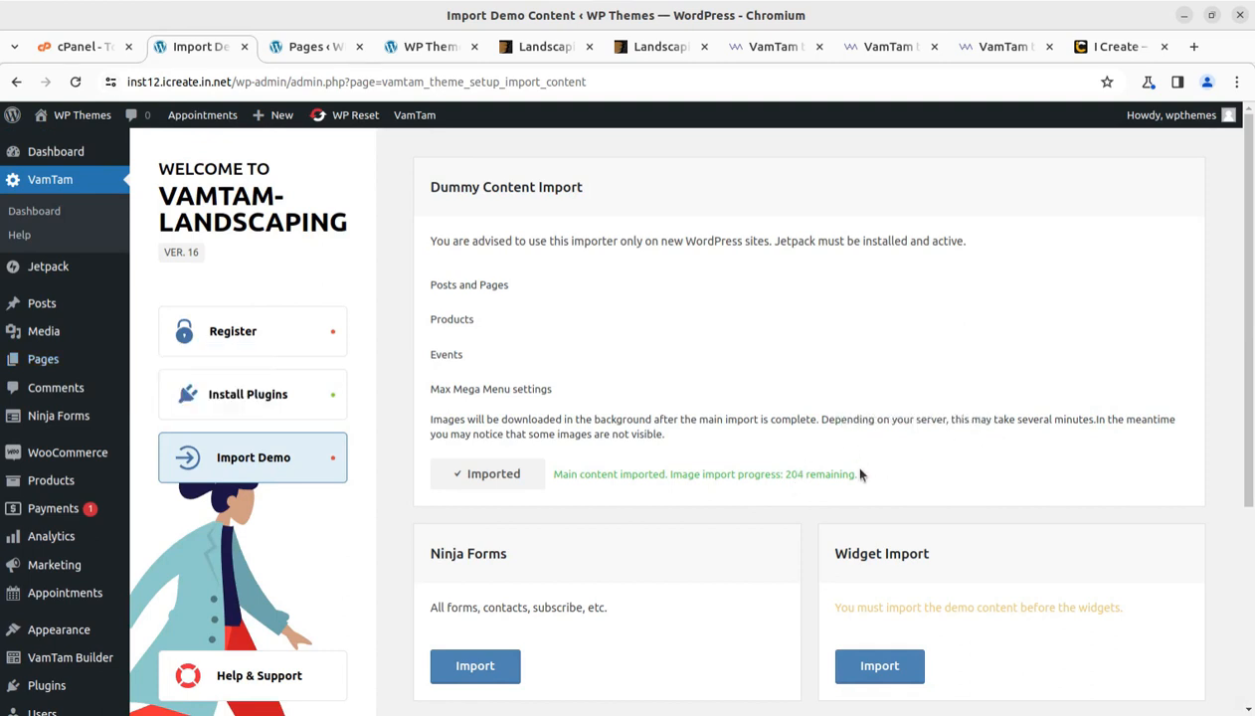
# - Open the site's front end in a new tab and look over the imported homepage
pyautogui.click(299, 47)
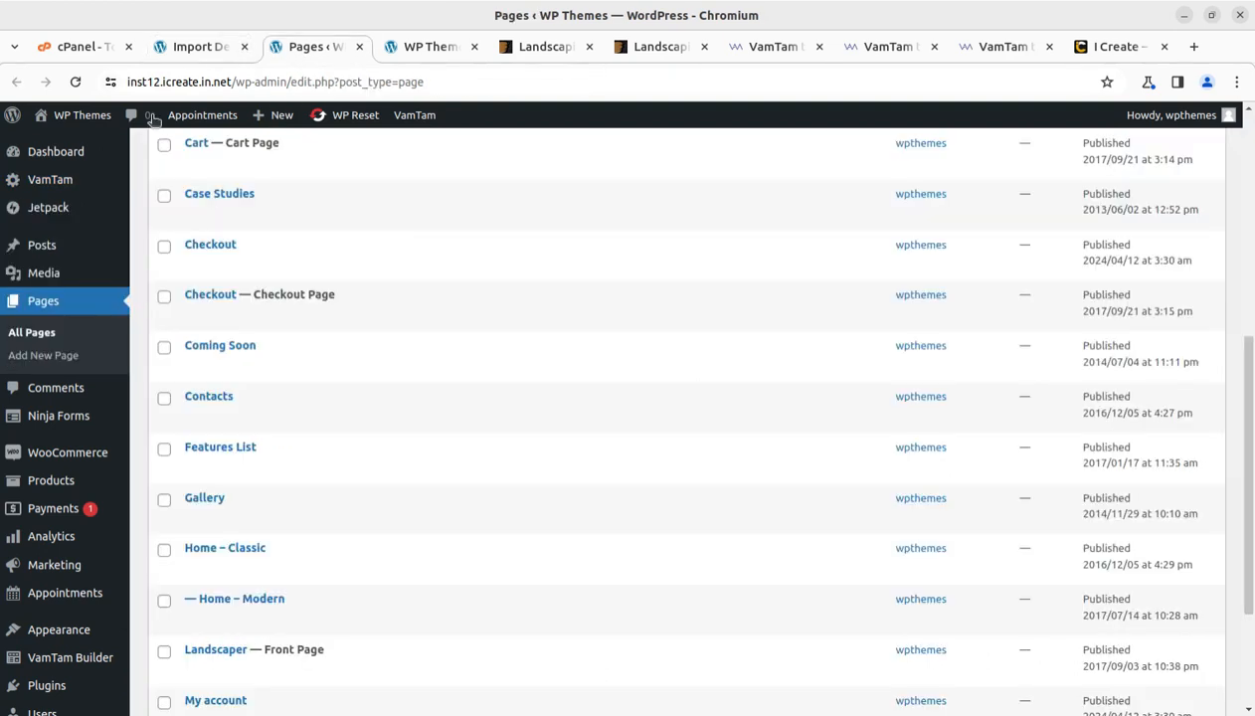
pyautogui.moveTo(75, 116)
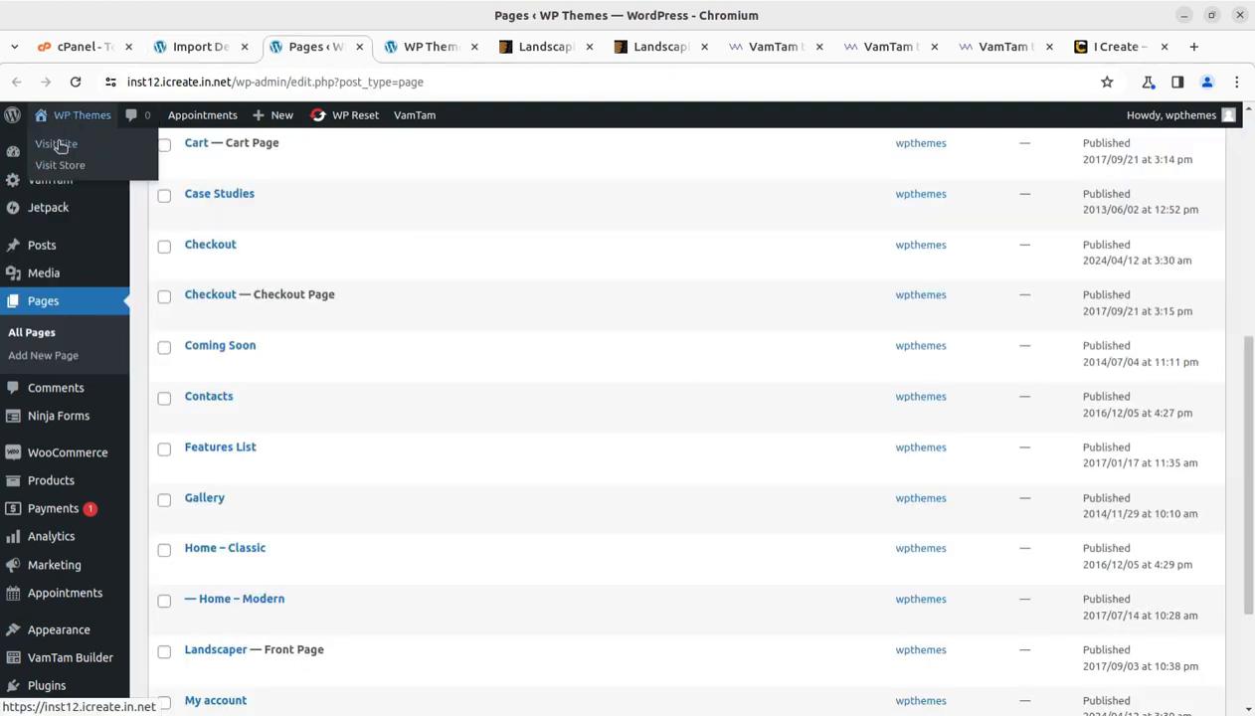
pyautogui.middleClick(60, 146)
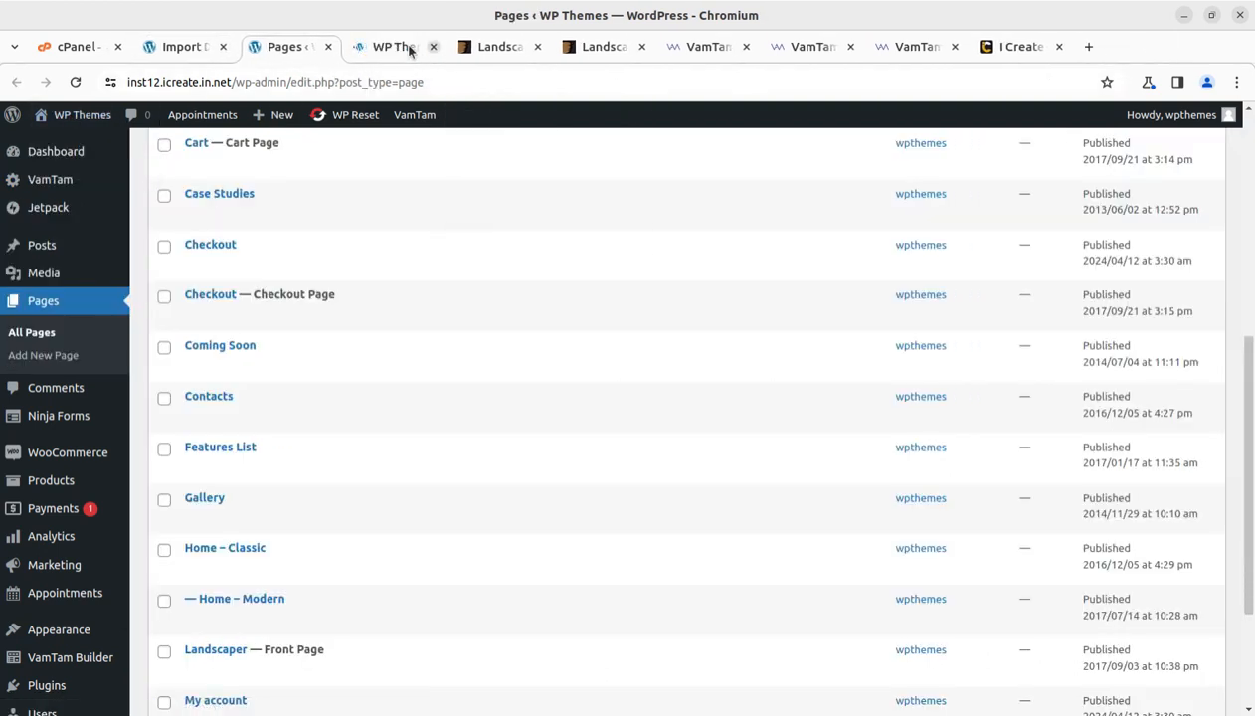
pyautogui.click(409, 49)
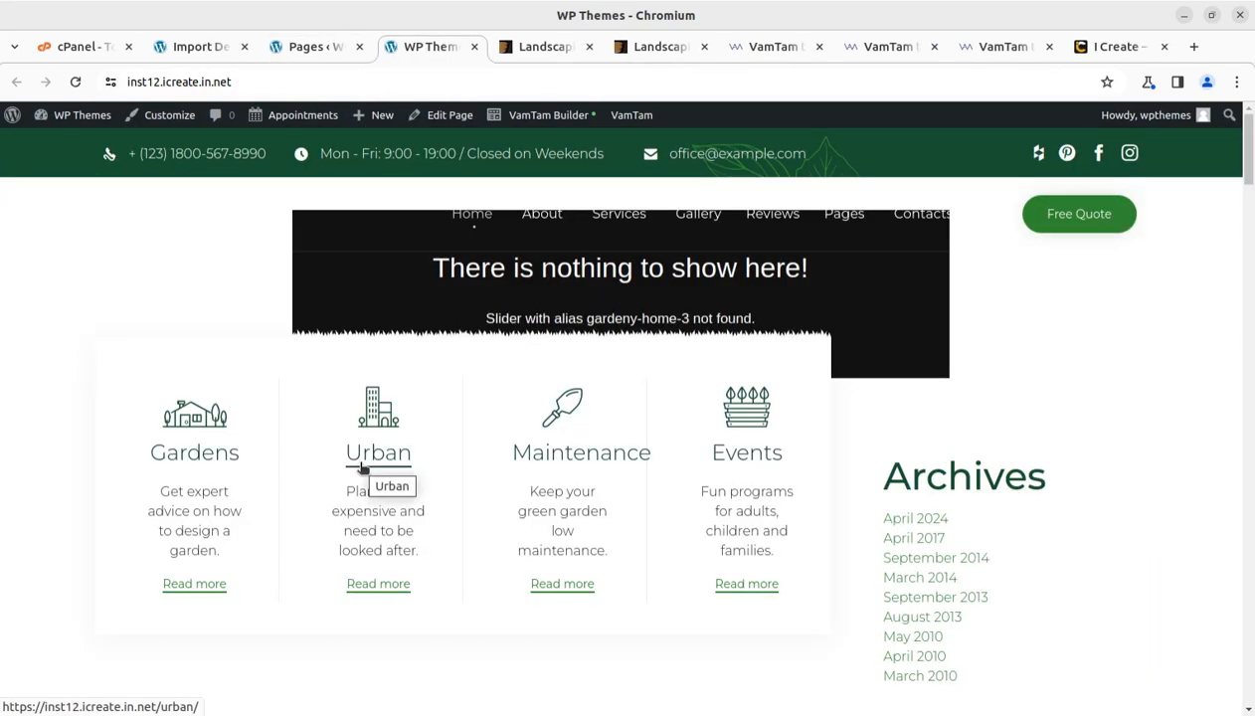
pyautogui.scroll(-15, 361, 470)
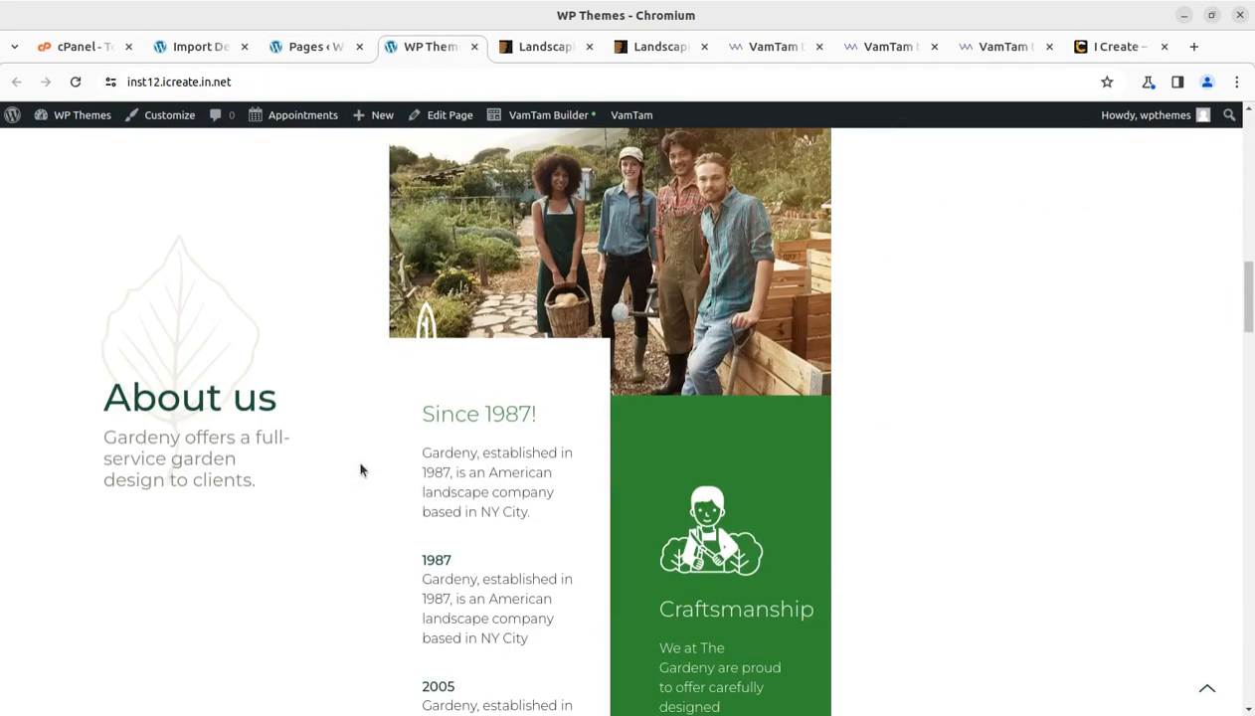
pyautogui.scroll(15, 487, 448)
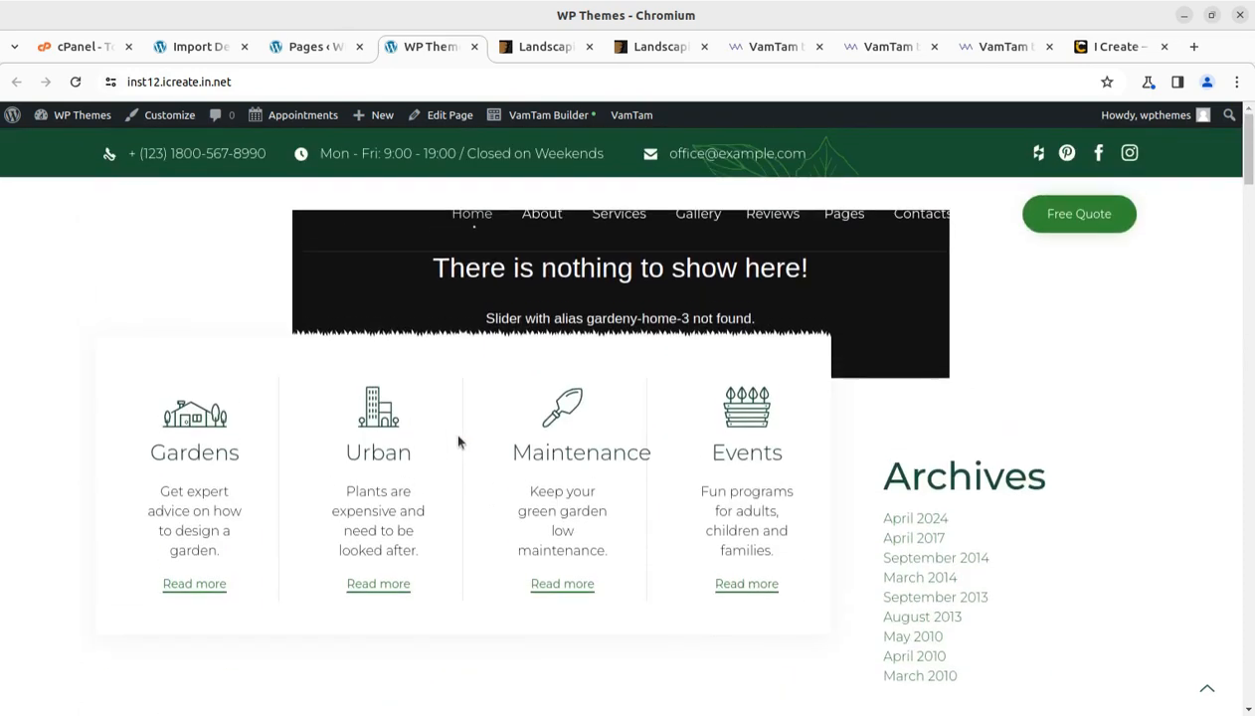
# - Return to the demo import page, recheck the image import progress and look over the remaining importers
pyautogui.click(300, 52)
pyautogui.click(199, 49)
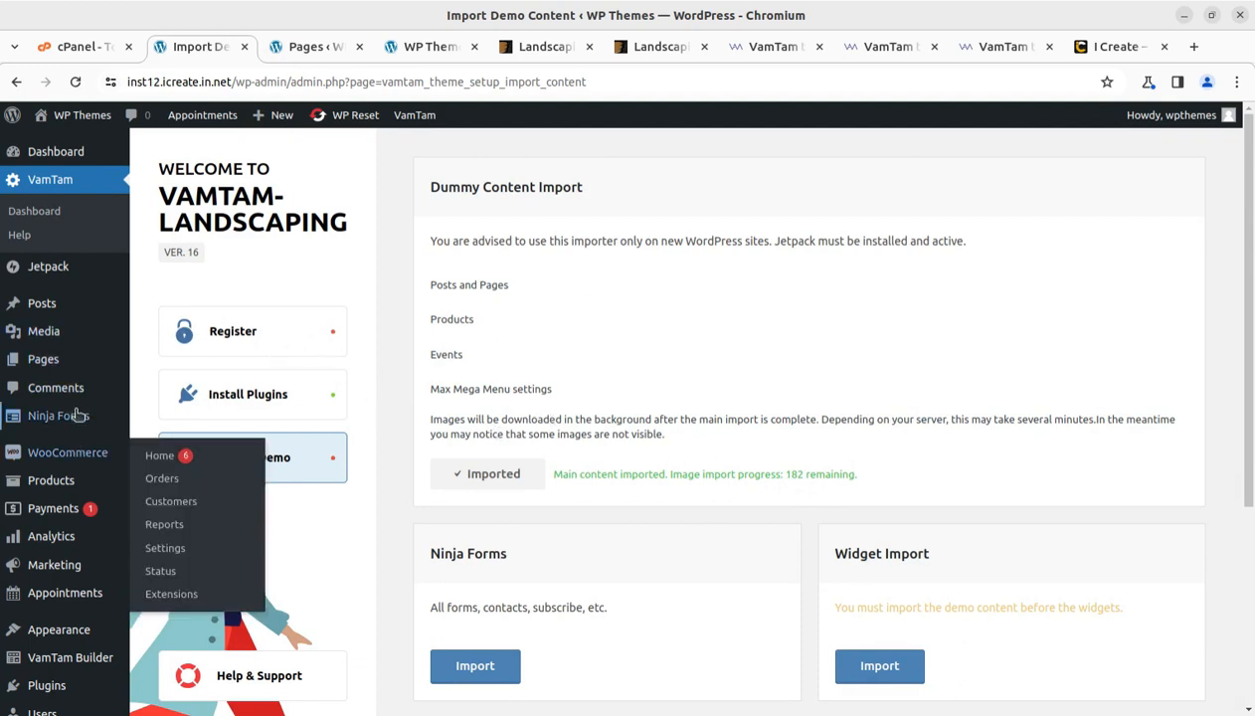
pyautogui.scroll(-3, 77, 413)
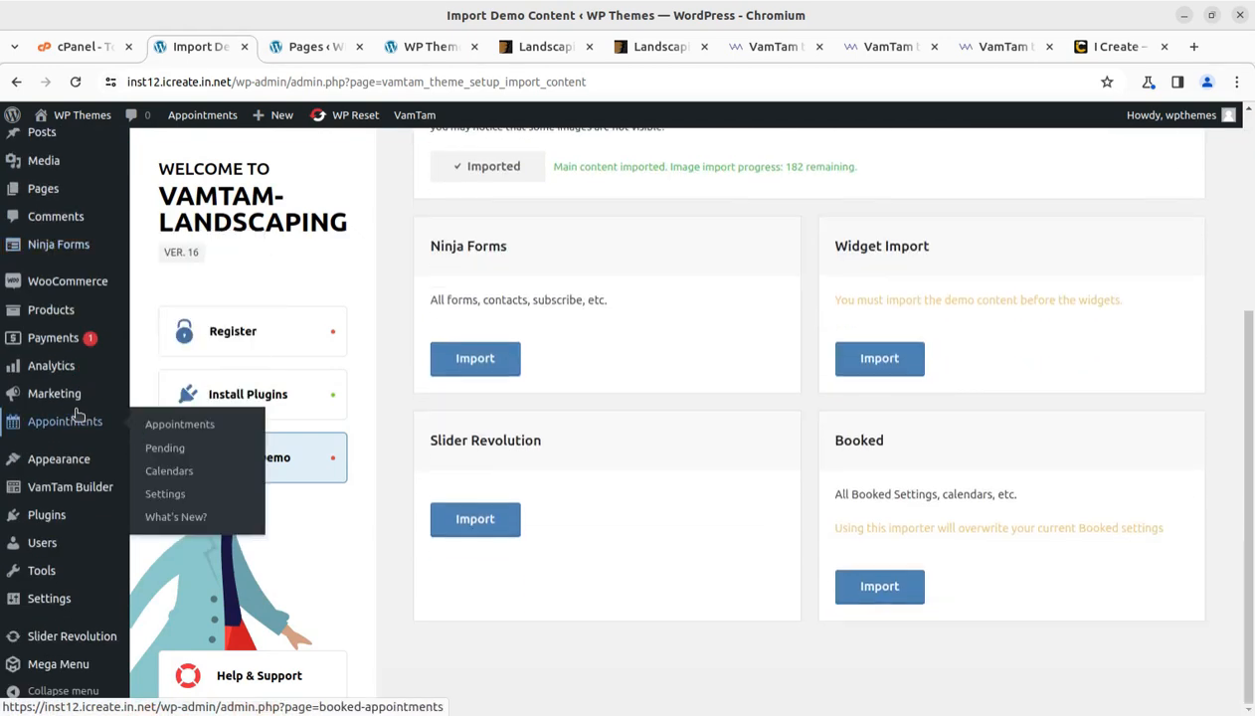
pyautogui.scroll(3, 77, 414)
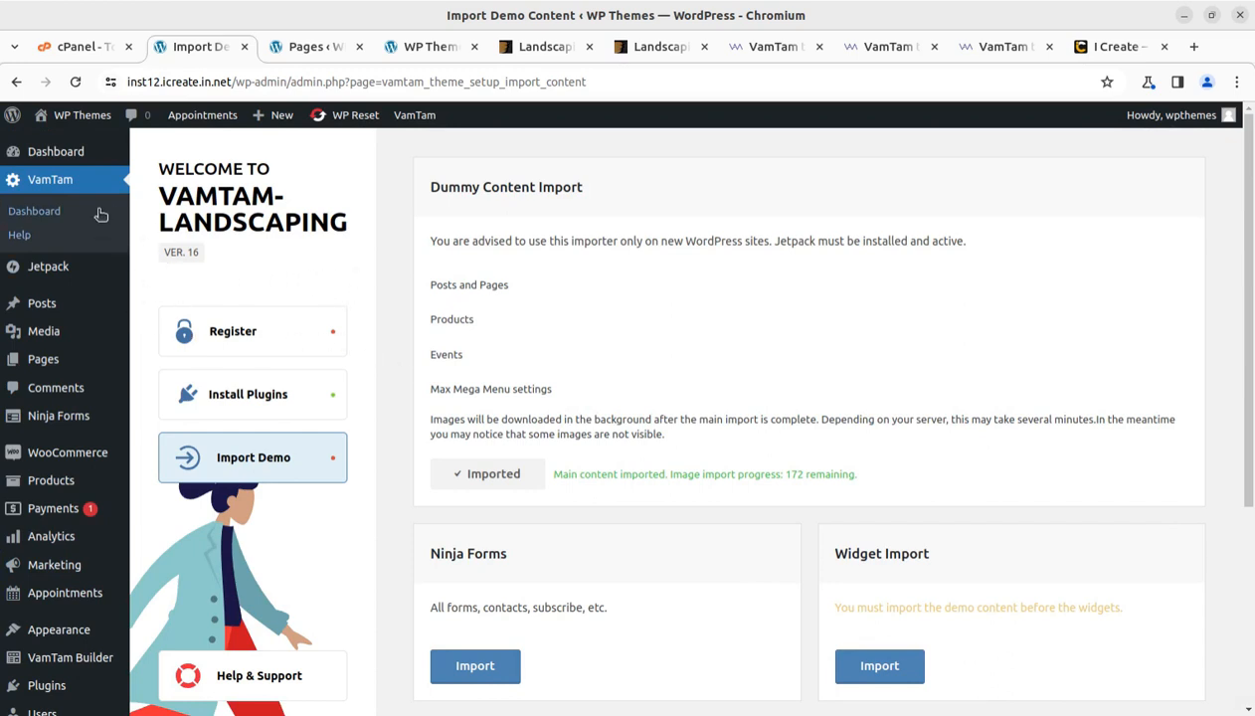
# - Open the WordPress dashboard in a new tab, go to the Ninja Forms list and decline the data collection request
pyautogui.middleClick(72, 156)
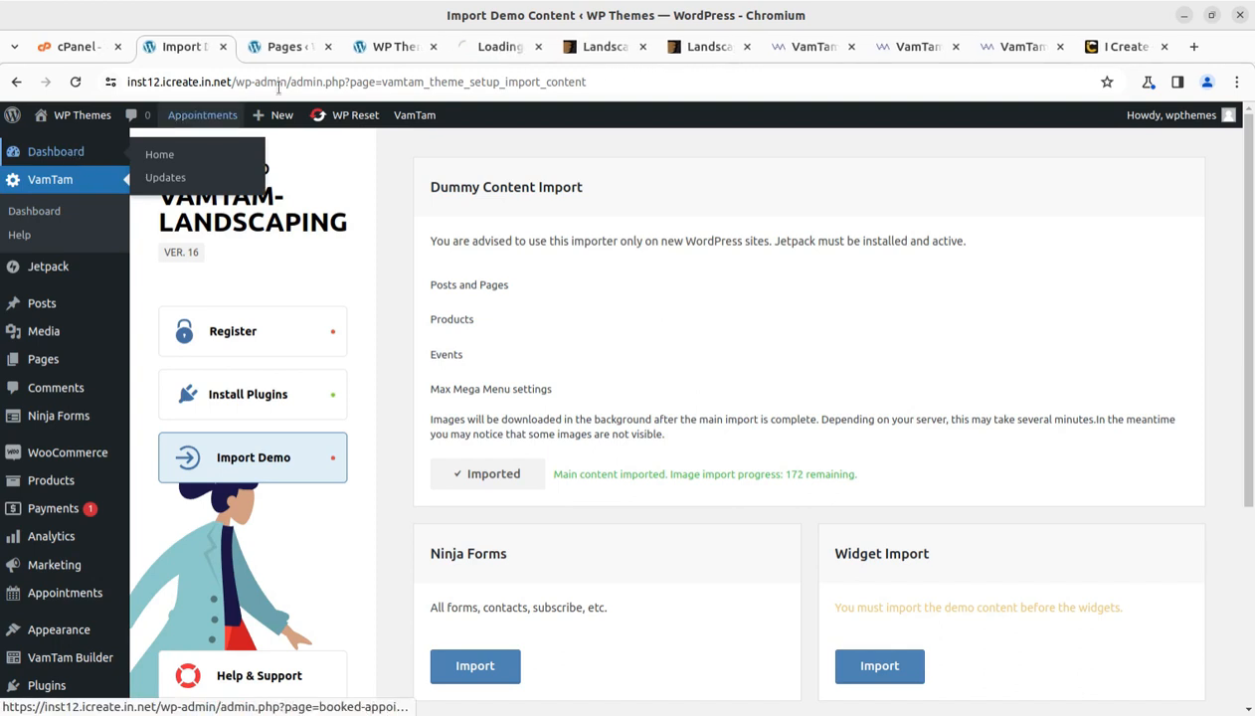
pyautogui.click(493, 51)
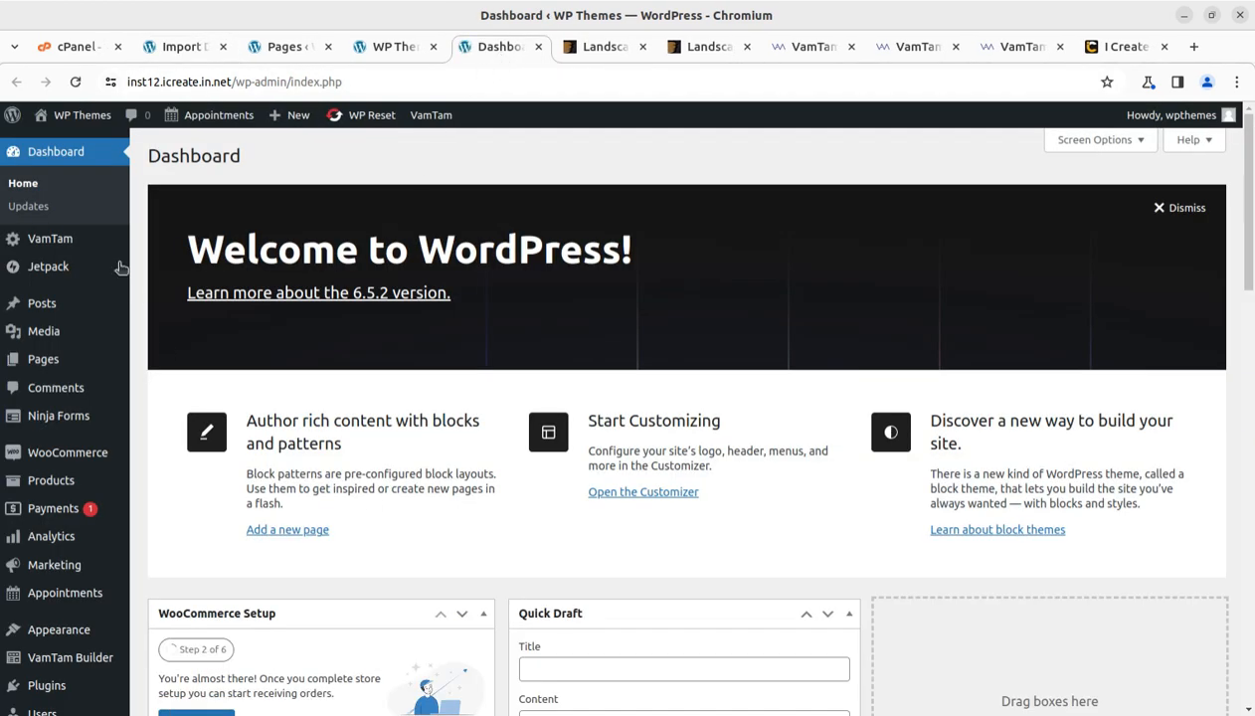
pyautogui.moveTo(40, 243)
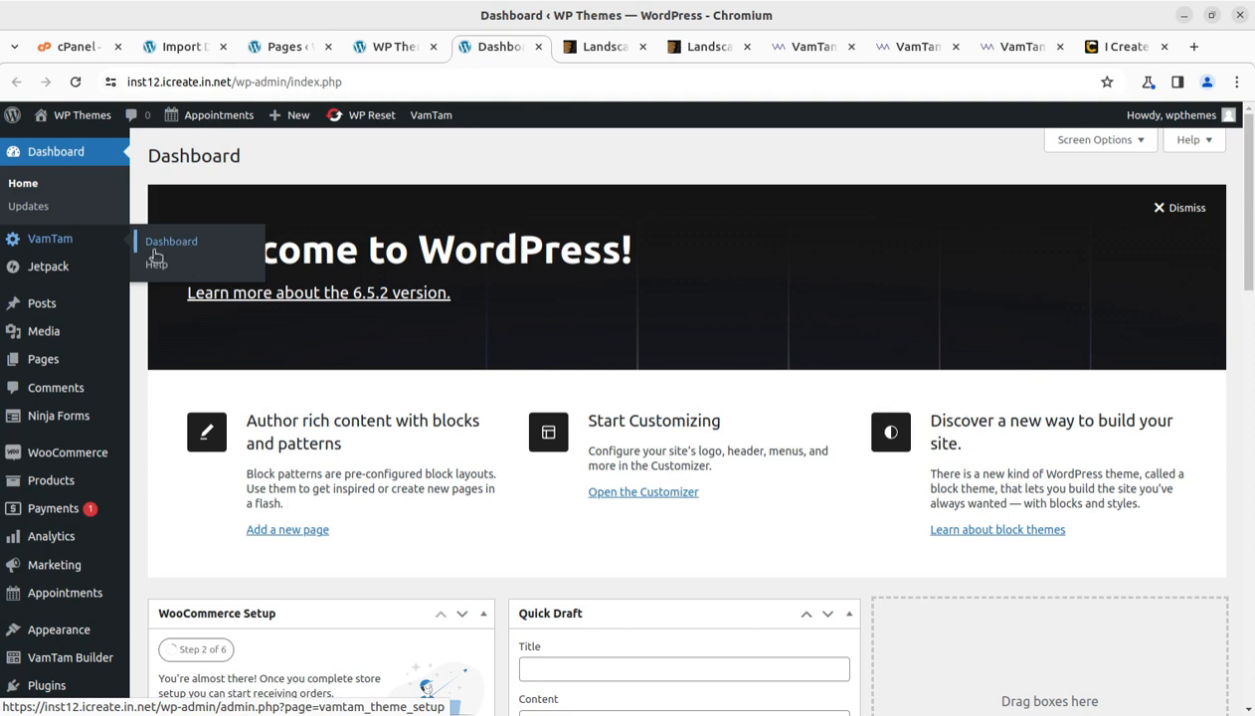
pyautogui.moveTo(91, 272)
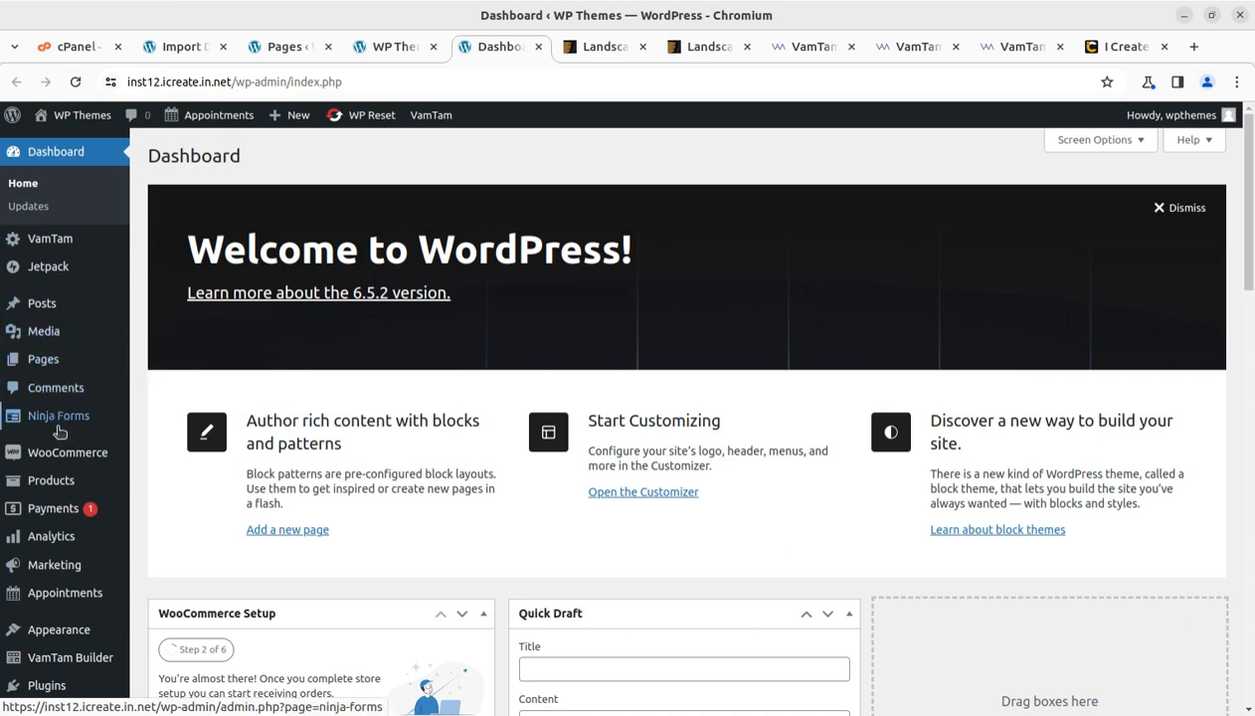
pyautogui.moveTo(59, 431)
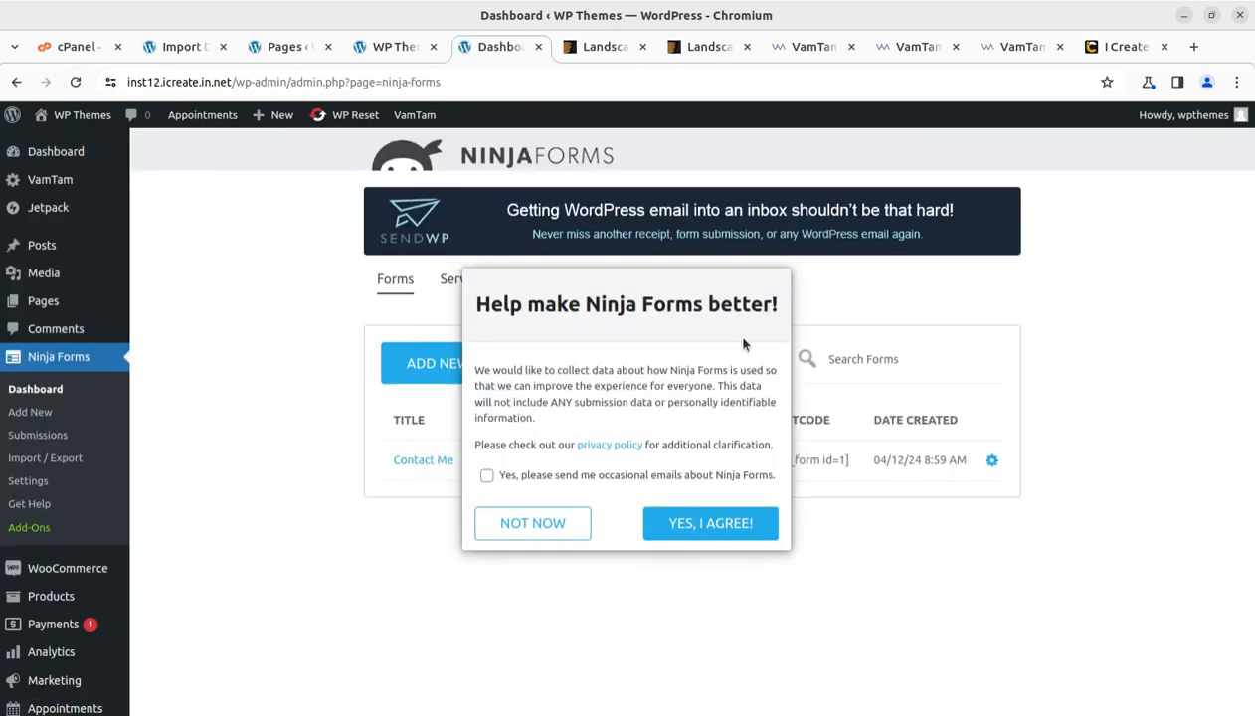
pyautogui.click(567, 529)
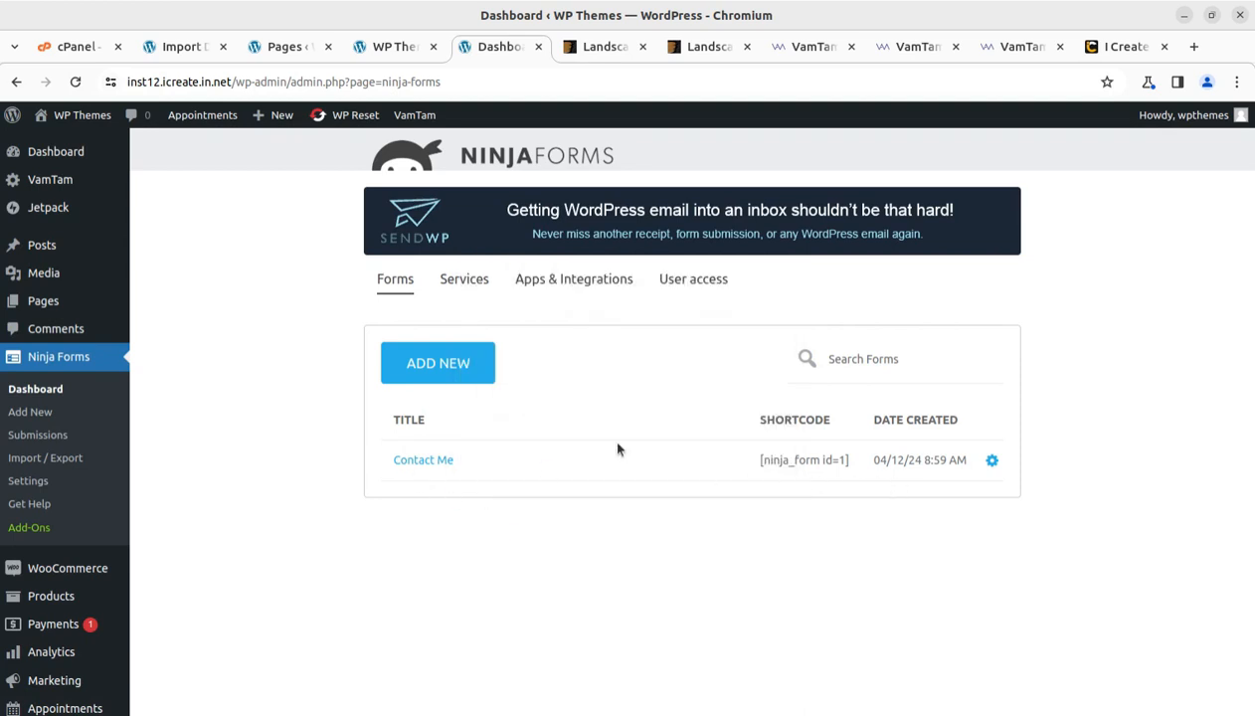
# - Open the Appointments page and look over its monthly calendar
pyautogui.scroll(-2, 86, 505)
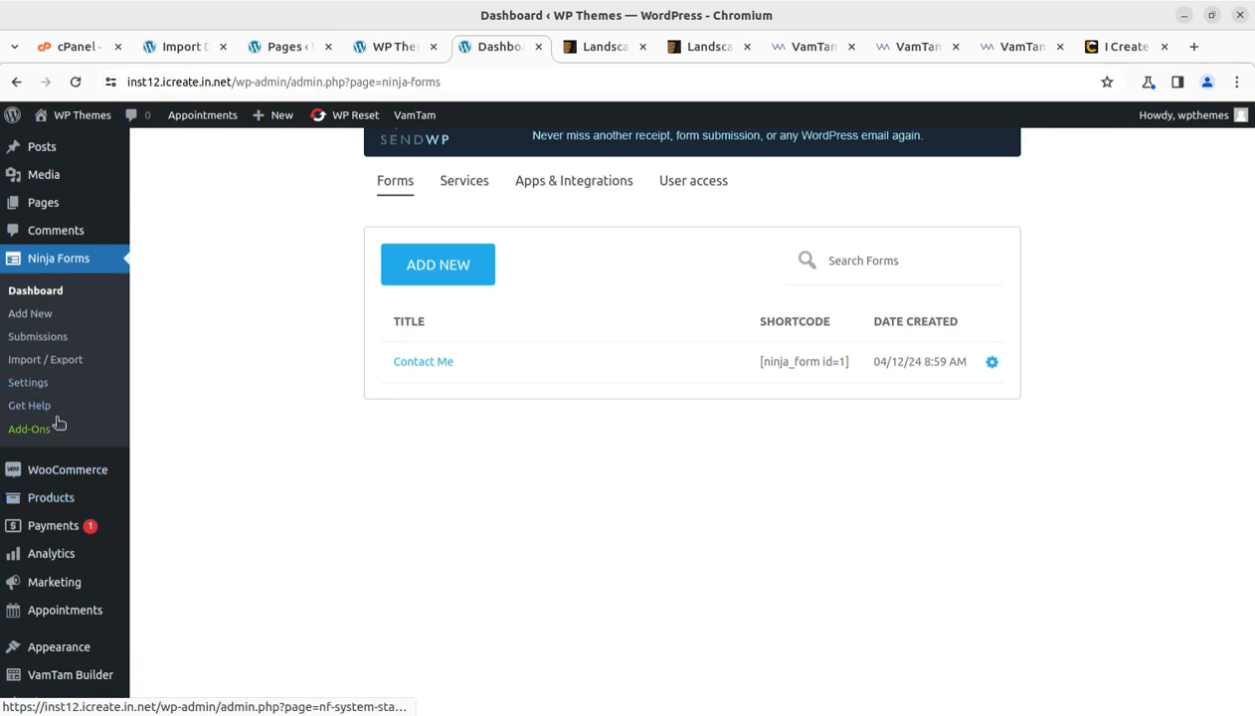
pyautogui.moveTo(68, 617)
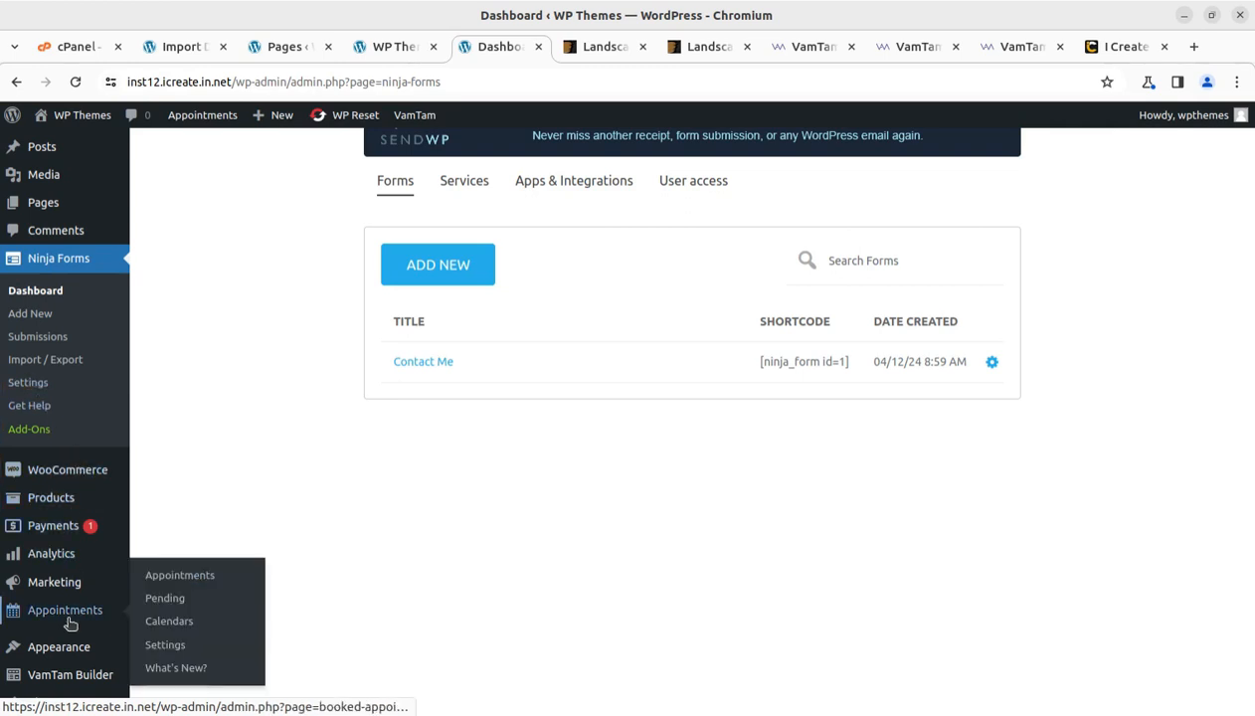
pyautogui.click(180, 583)
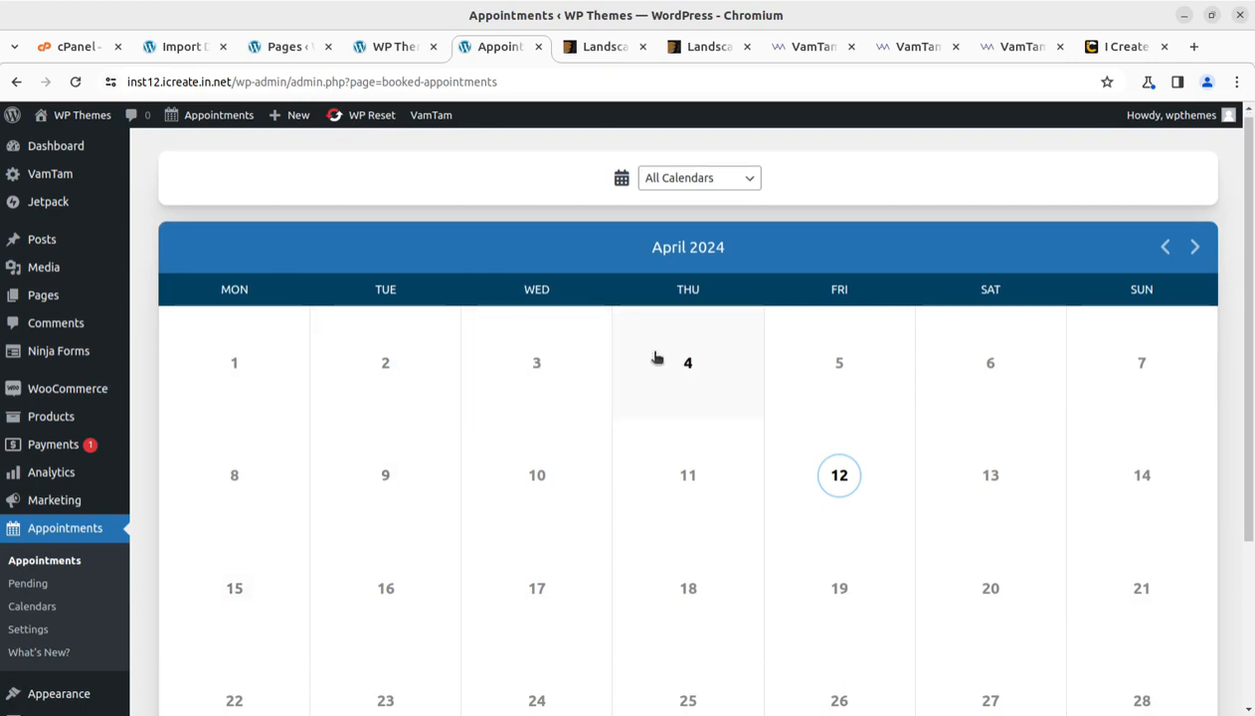
pyautogui.scroll(-5, 654, 357)
pyautogui.scroll(5, 654, 357)
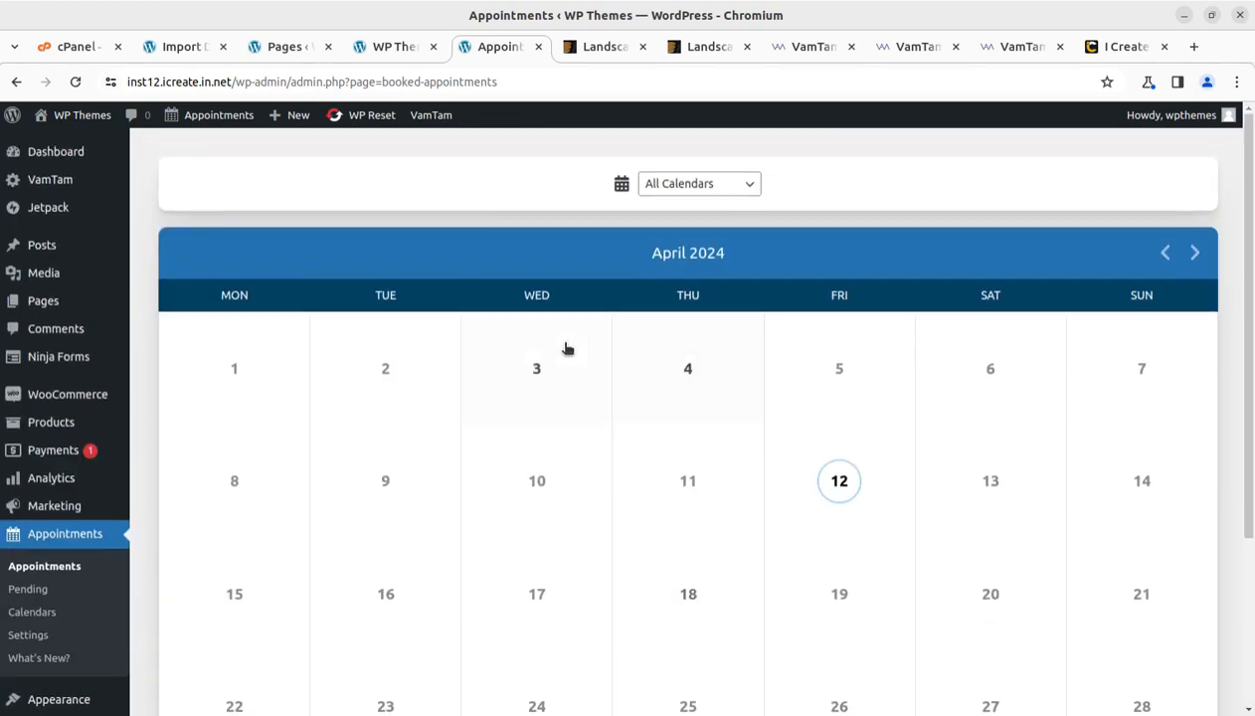
# - View the pending appointments page and examine the list of custom appointment calendars
pyautogui.click(36, 596)
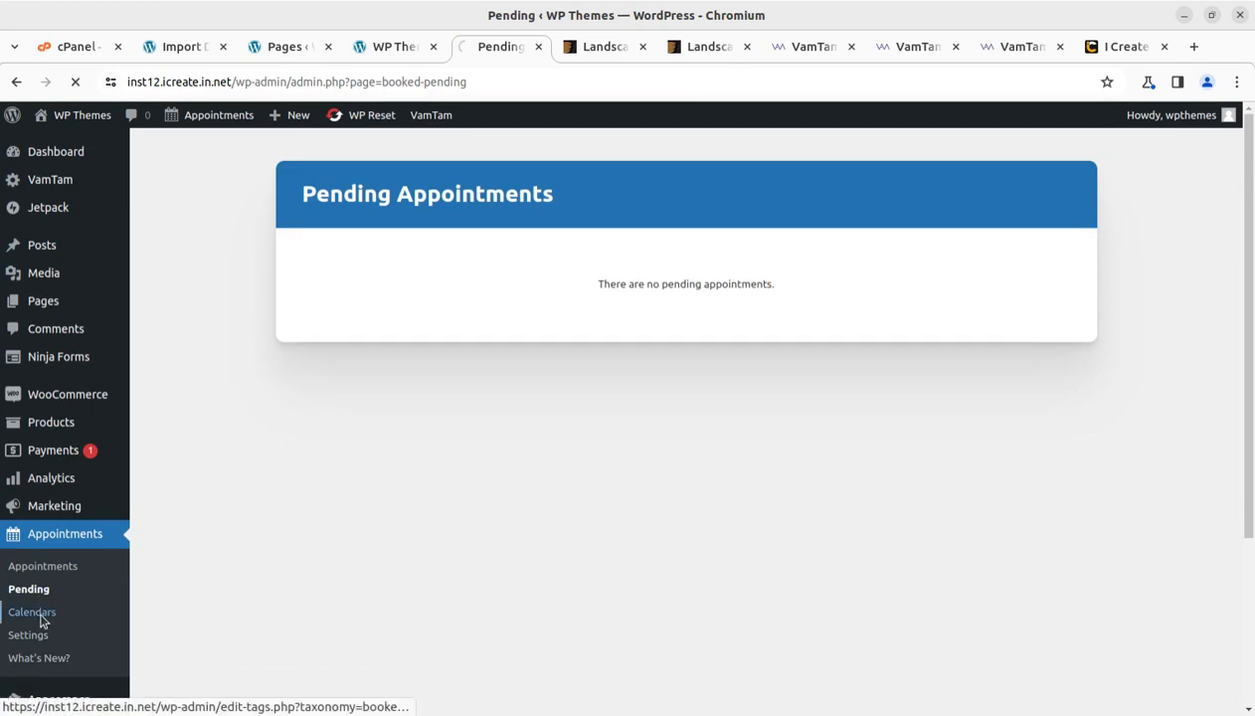
pyautogui.scroll(-4, 584, 373)
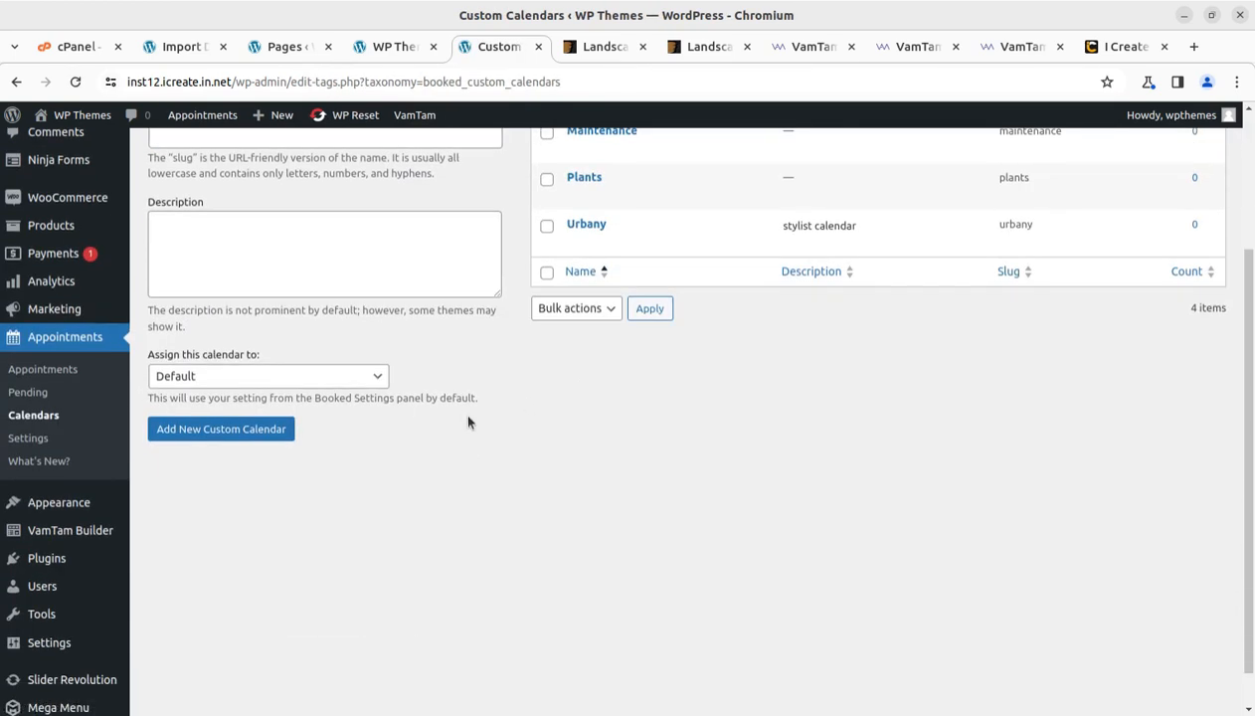
pyautogui.scroll(4, 142, 550)
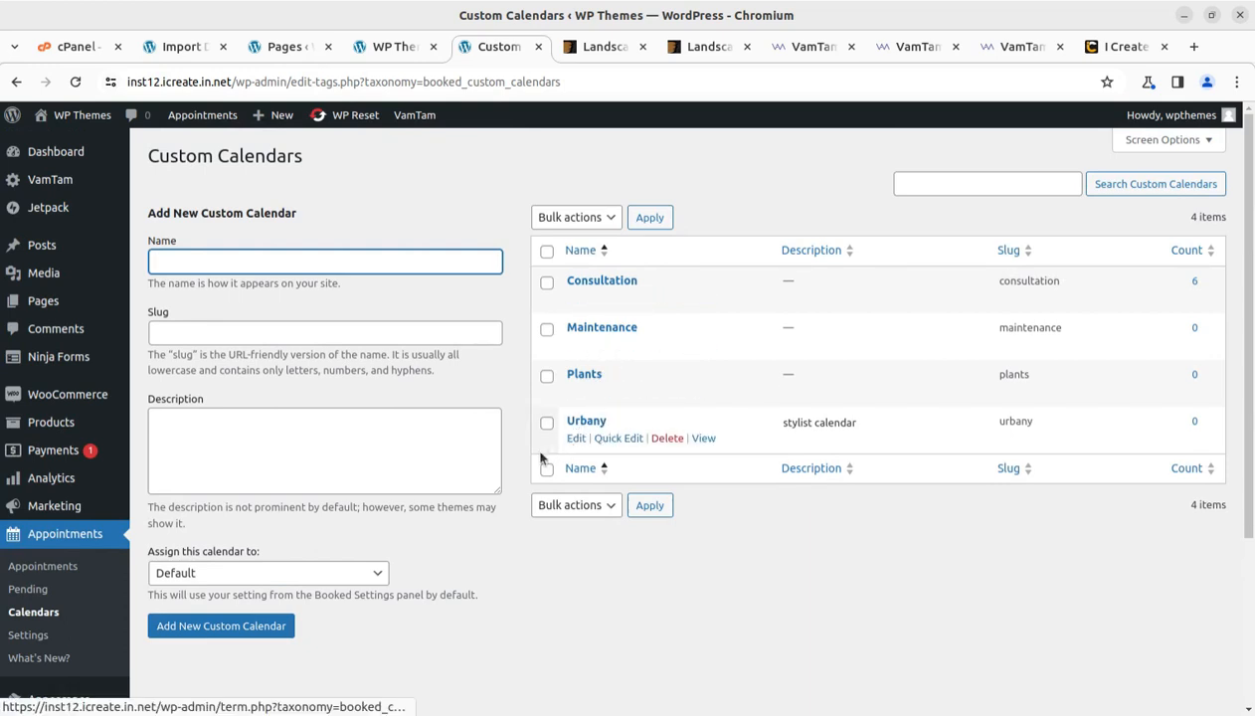
pyautogui.scroll(-5, 139, 527)
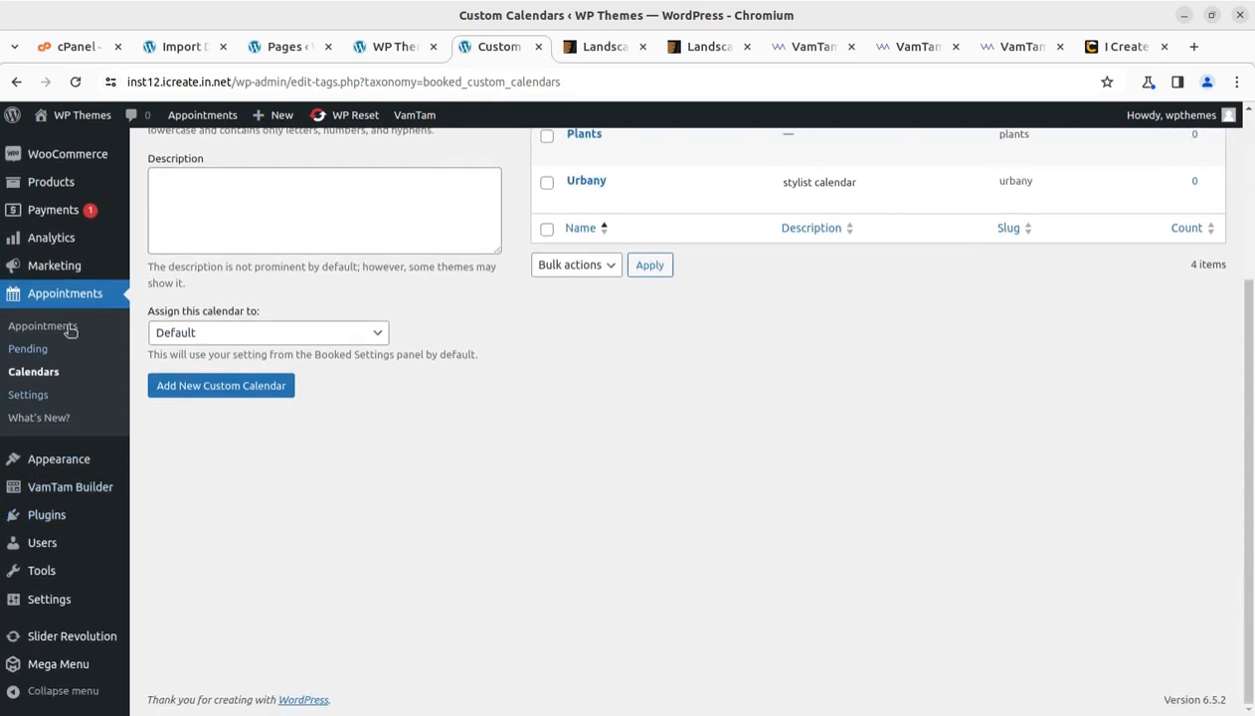
pyautogui.click(283, 386)
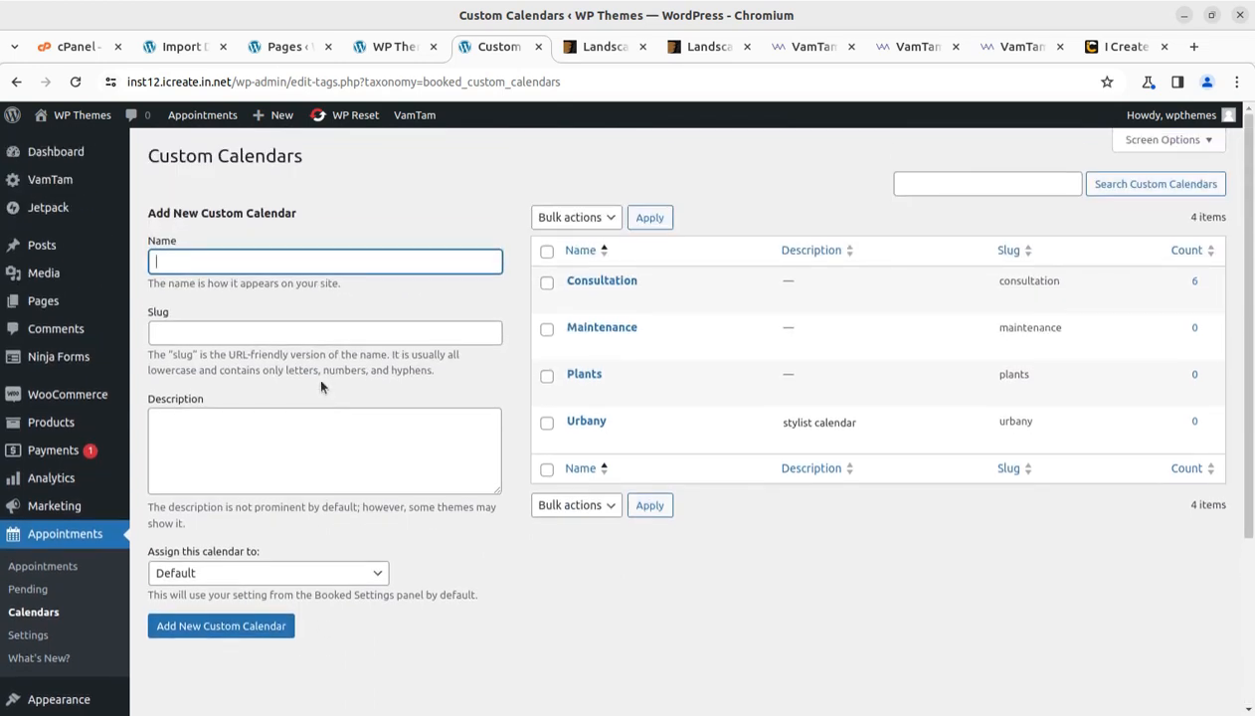
# - Review the VamTam Builder templates list and open the About Us Page template in VamTam Builder
pyautogui.scroll(-5, 109, 444)
pyautogui.moveTo(30, 488)
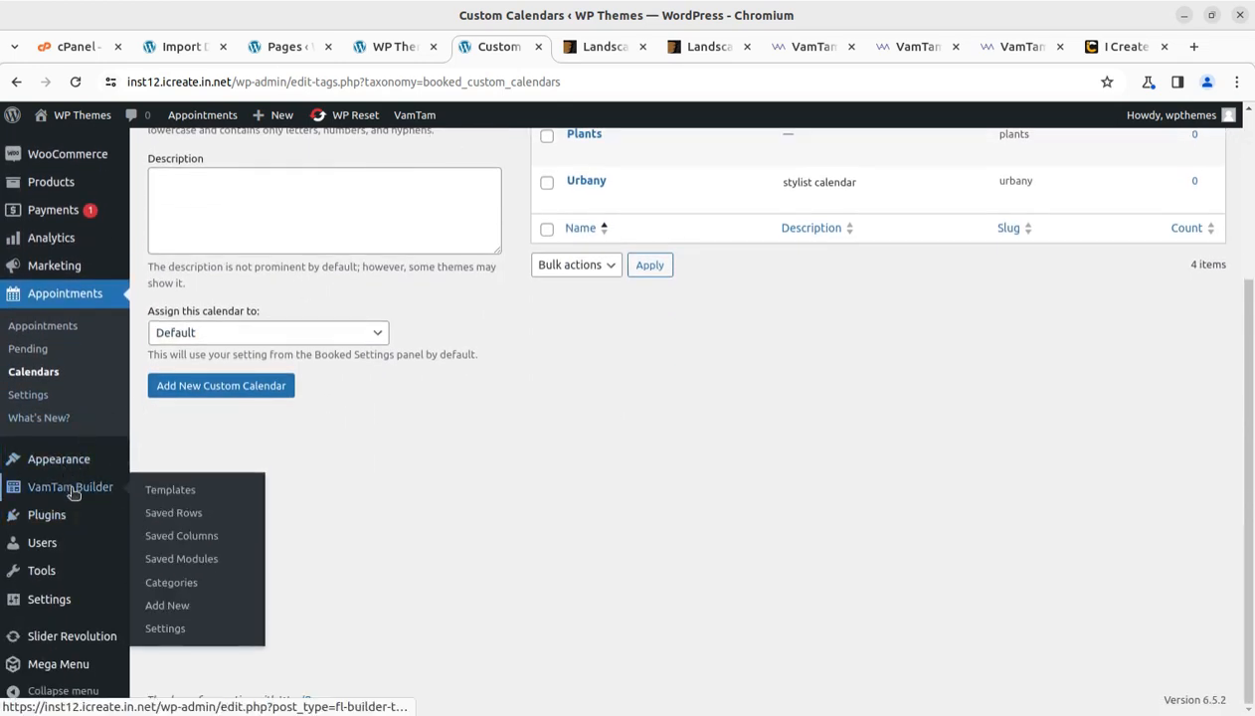
pyautogui.click(73, 492)
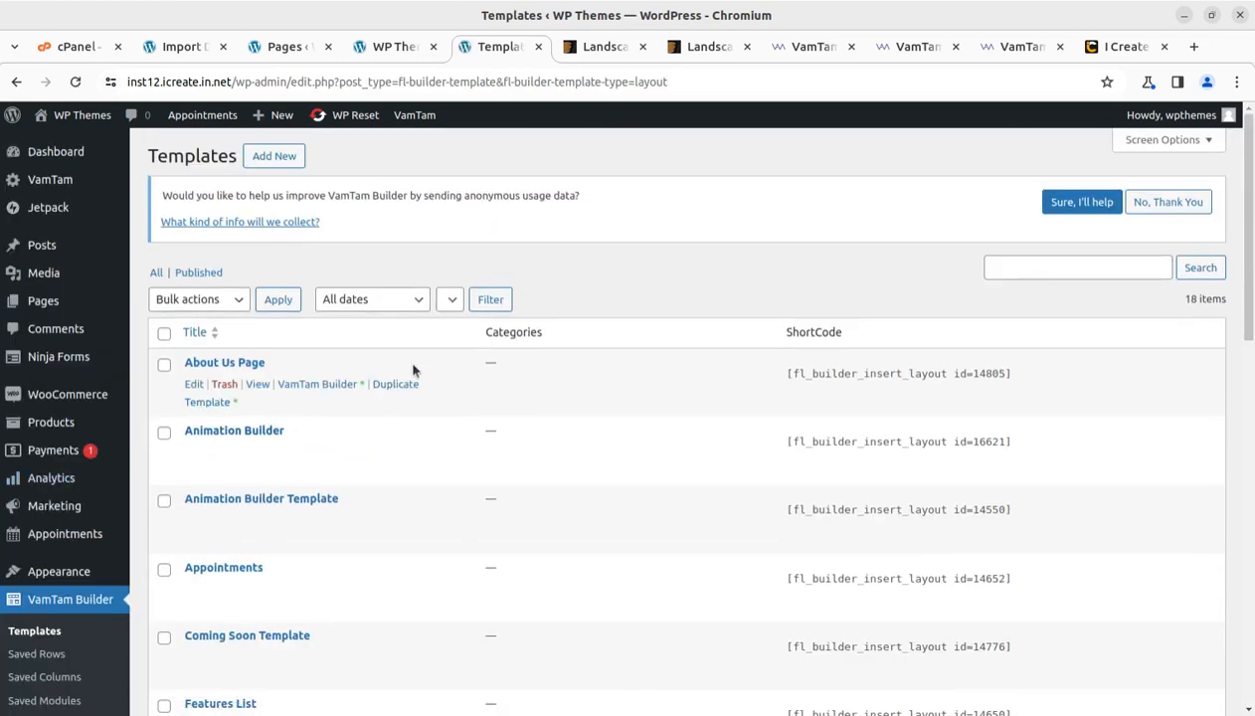
pyautogui.scroll(-2, 407, 351)
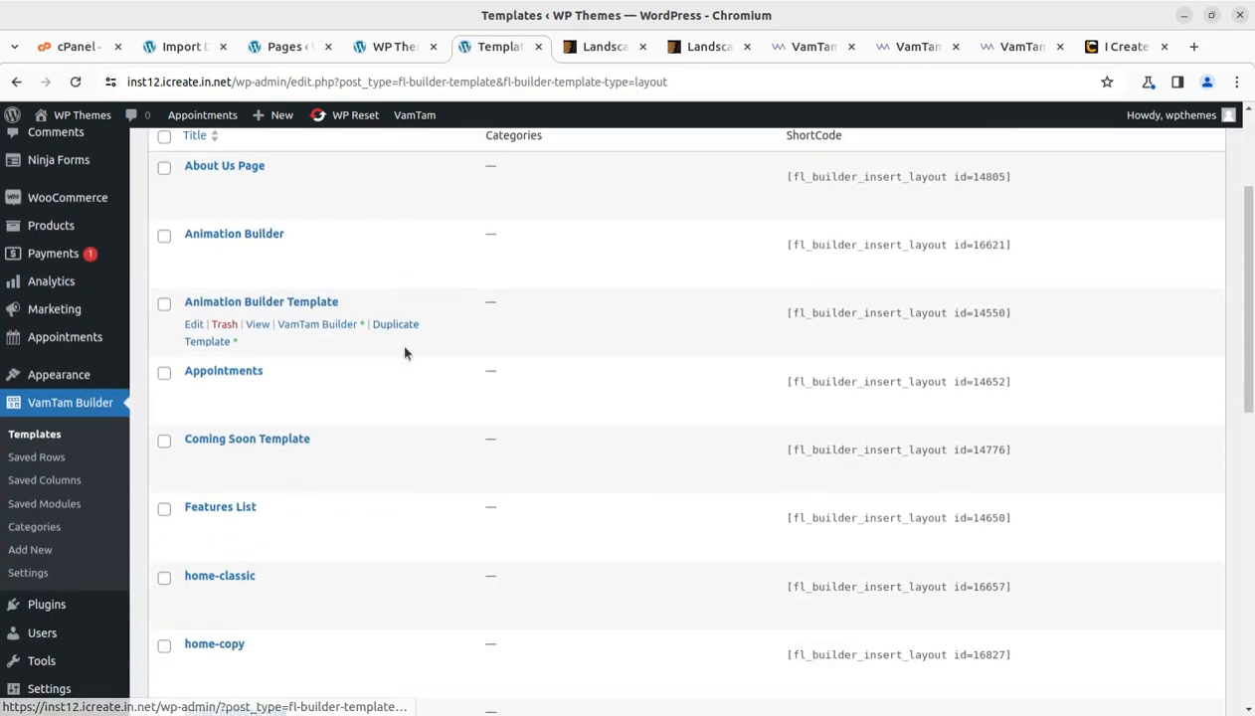
pyautogui.scroll(-4, 405, 352)
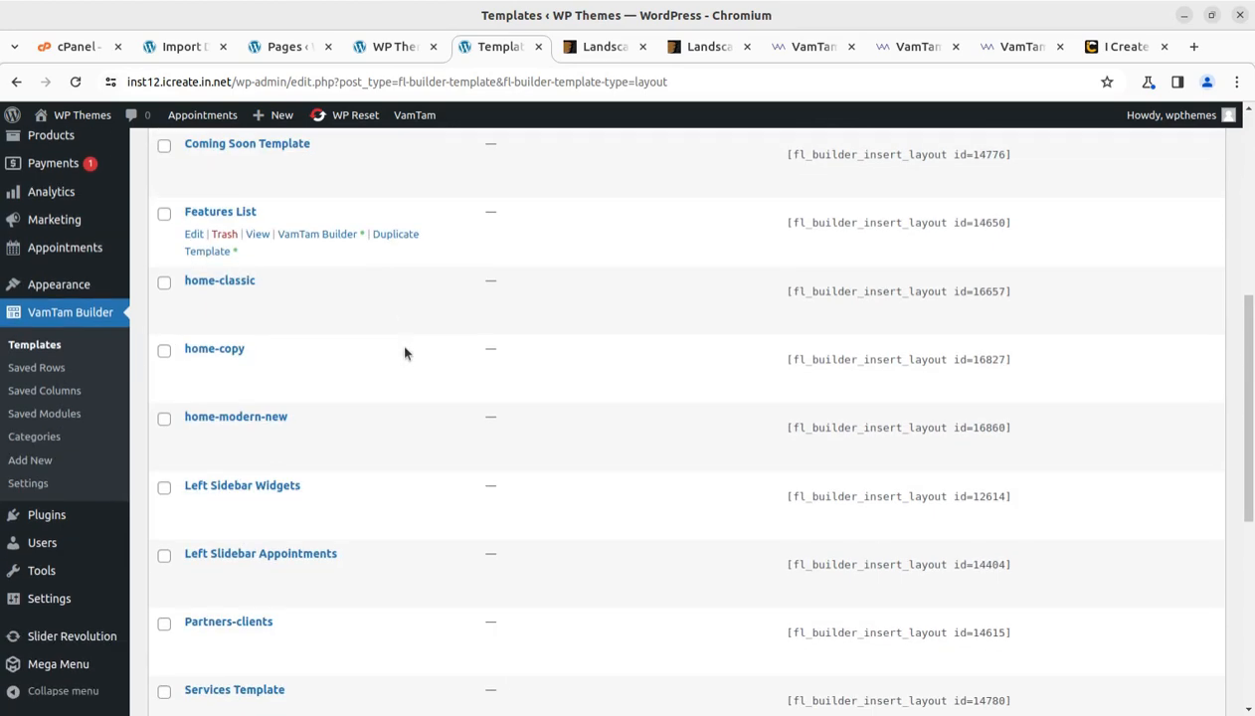
pyautogui.scroll(5, 405, 353)
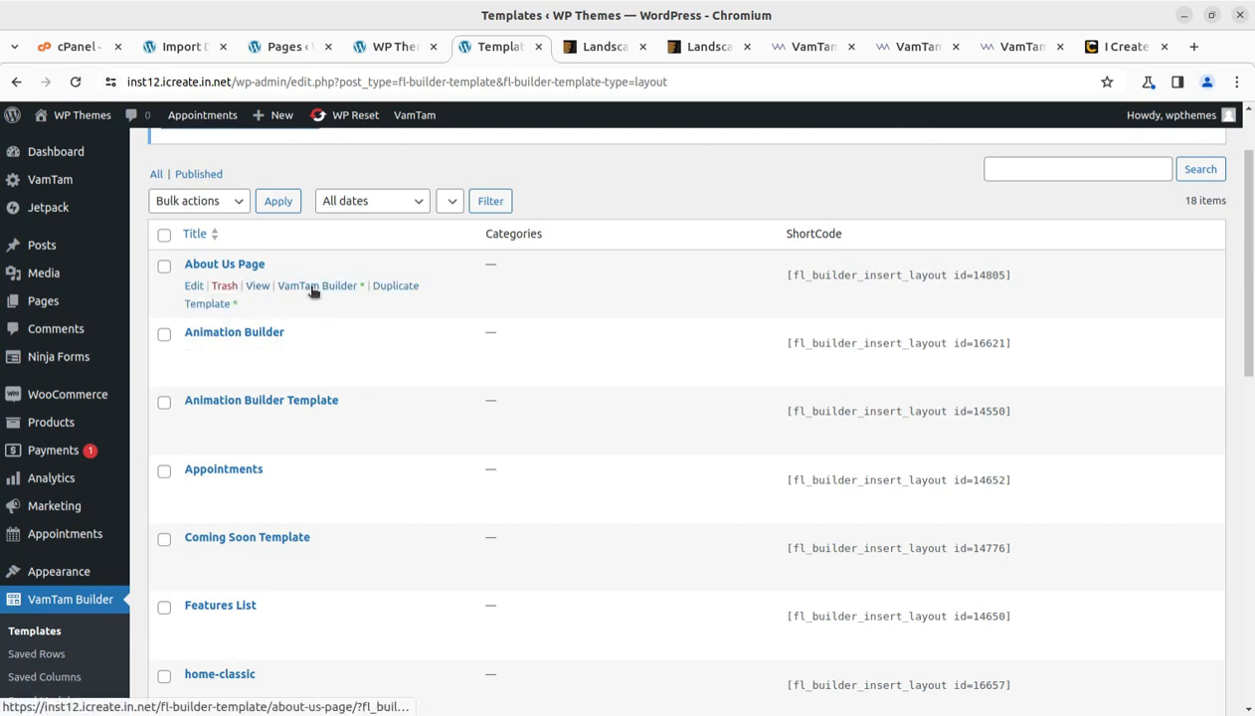
pyautogui.click(298, 289)
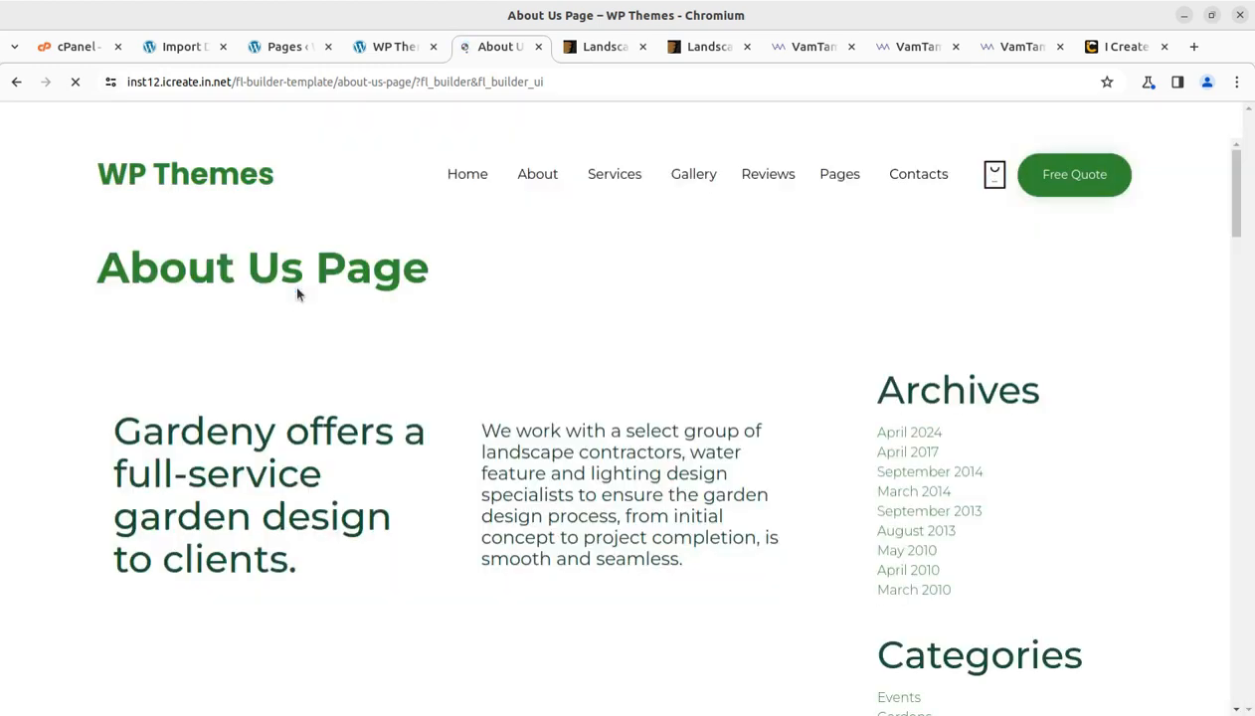
pyautogui.scroll(-6, 751, 325)
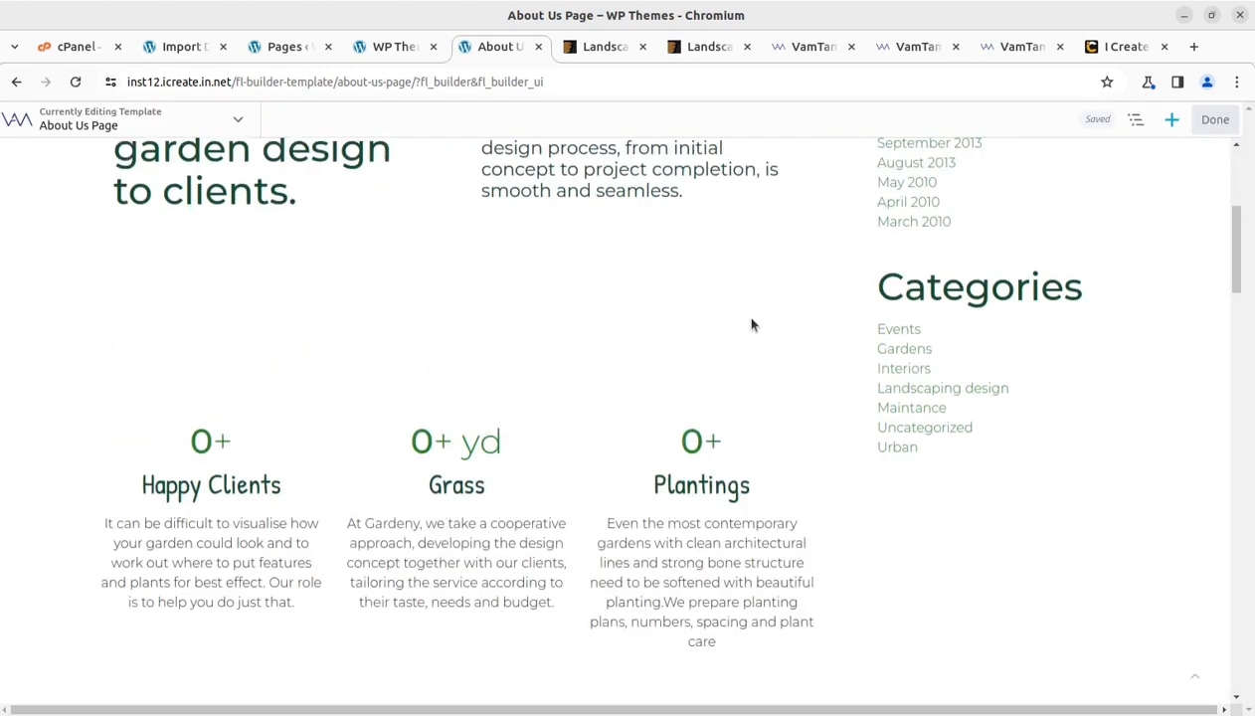
# - Look through the About Us template, open the Planting plan description in the text editor and cancel the edit
pyautogui.scroll(-10, 753, 325)
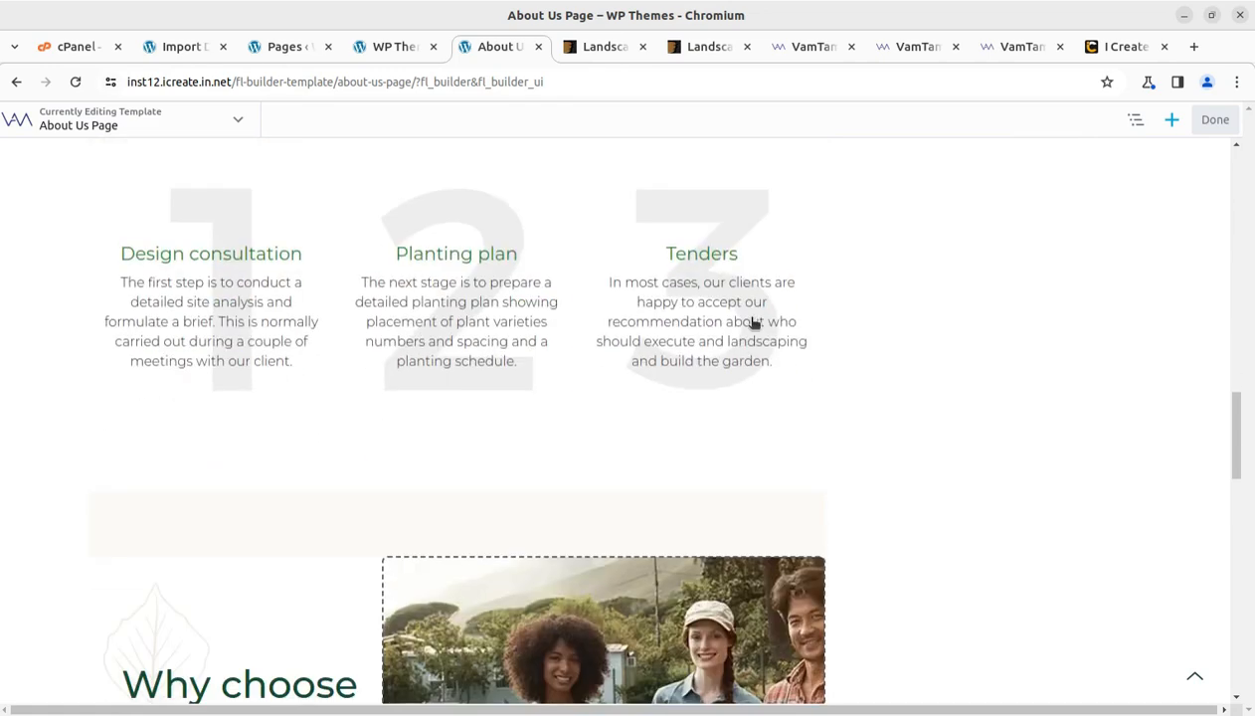
pyautogui.scroll(5, 753, 325)
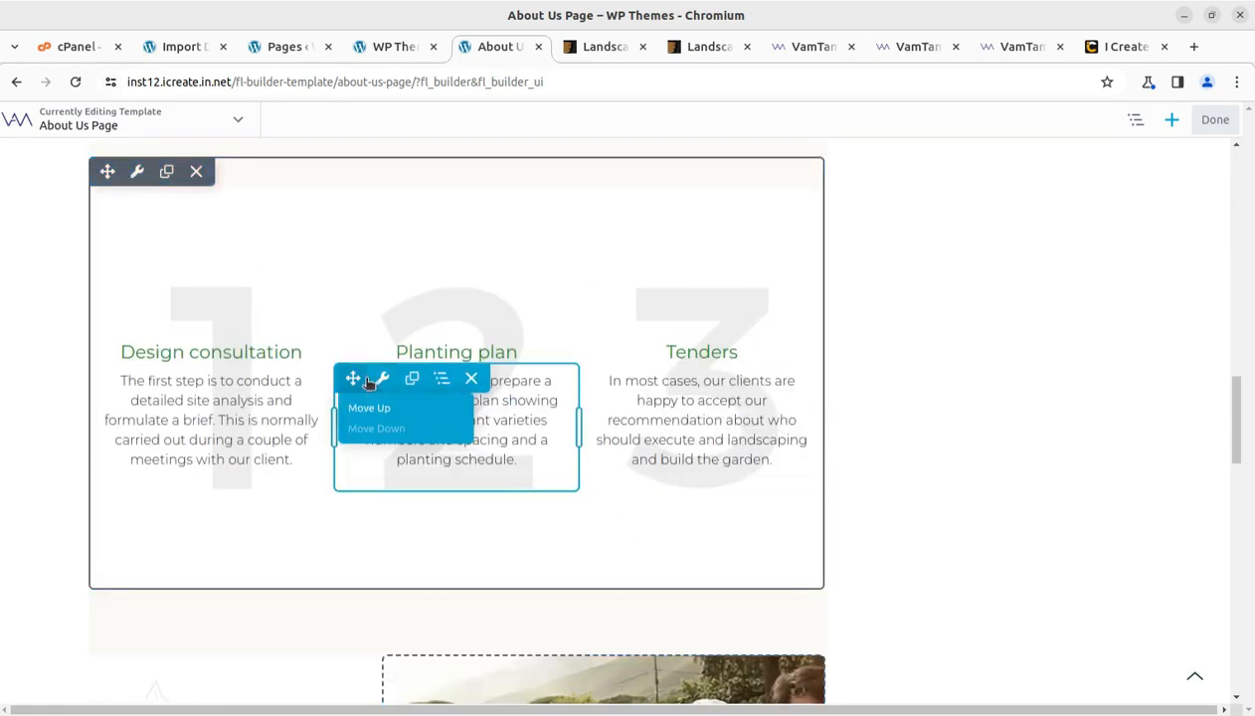
pyautogui.click(545, 424)
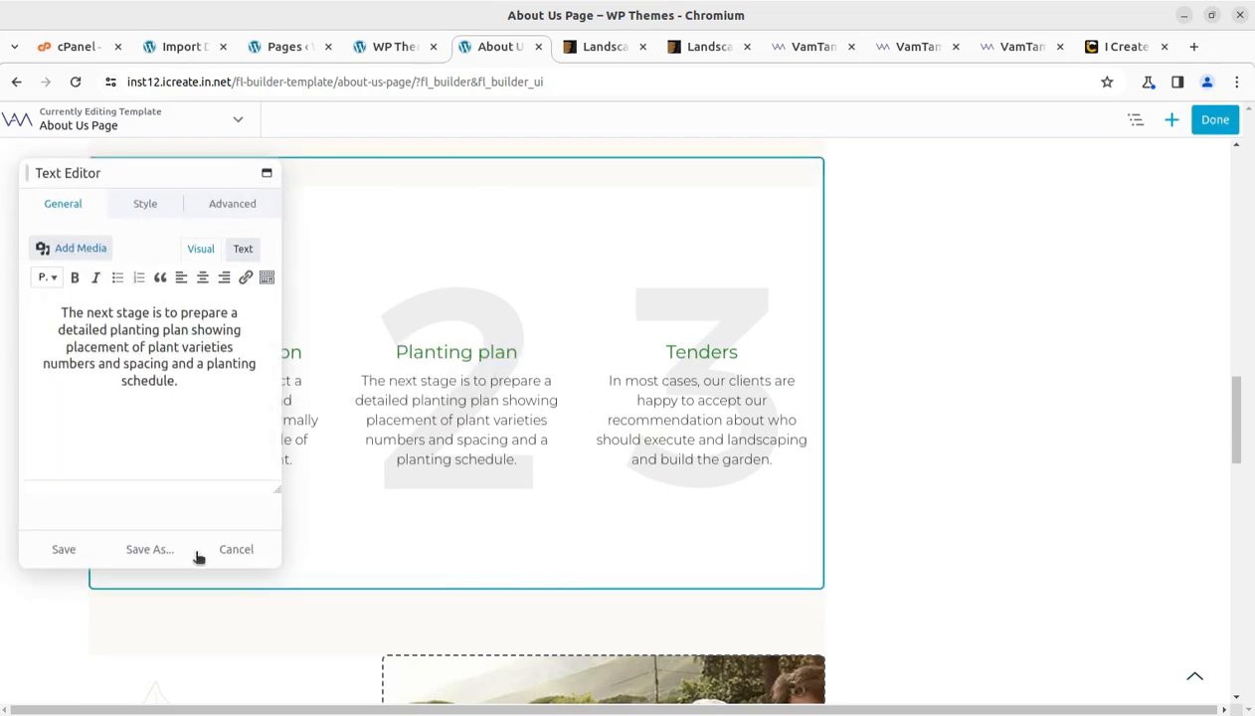
pyautogui.click(249, 551)
# - Open the introductory paragraph about landscape contractors in the text editor, cancel the edit and look over the section below
pyautogui.scroll(-5, 933, 419)
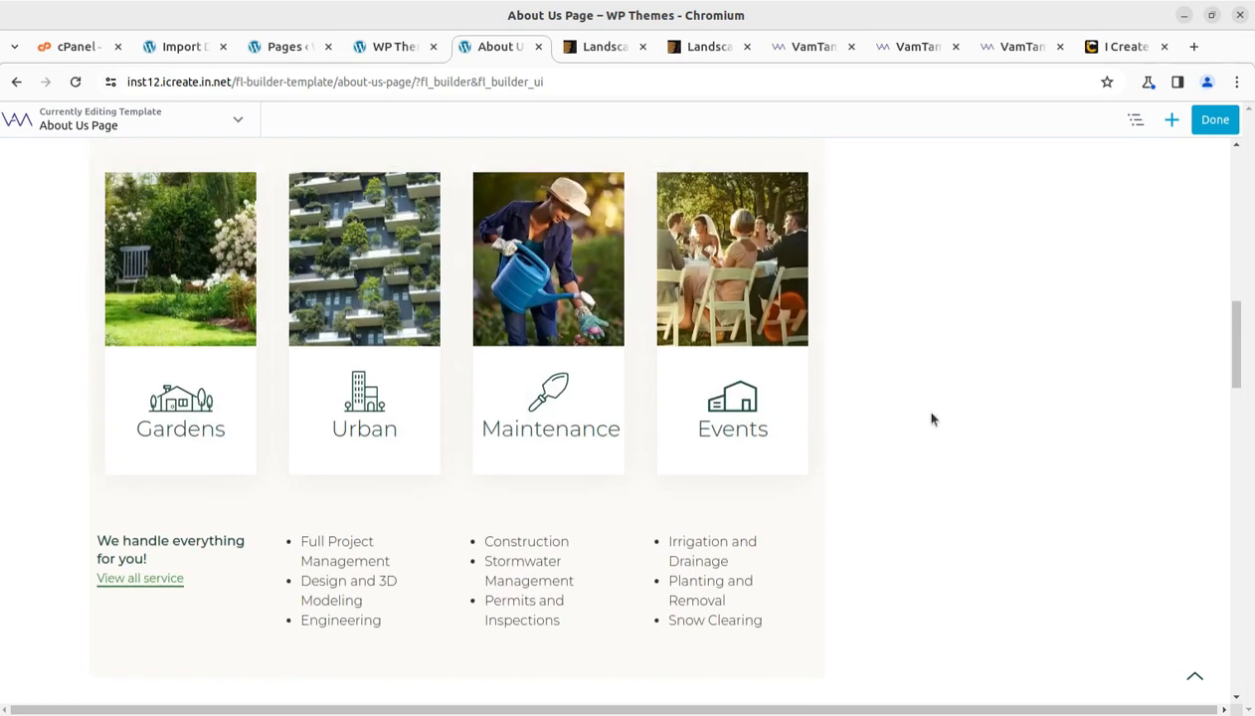
pyautogui.scroll(10, 940, 413)
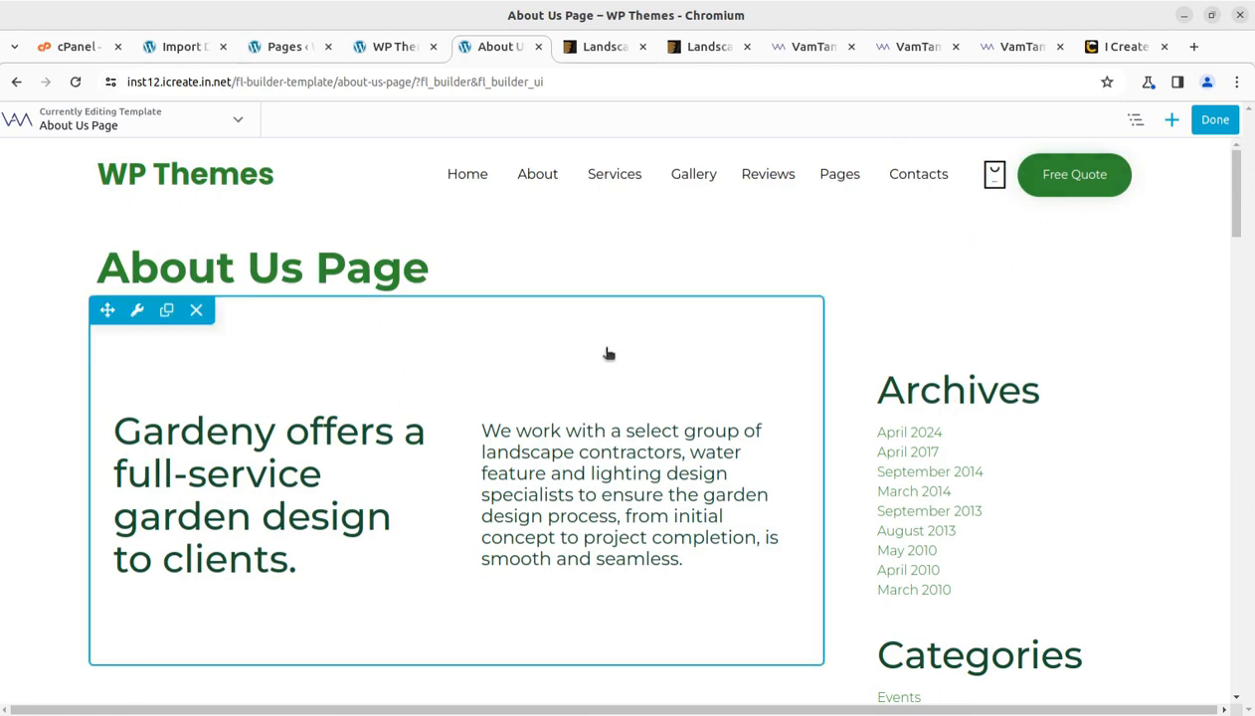
pyautogui.click(615, 455)
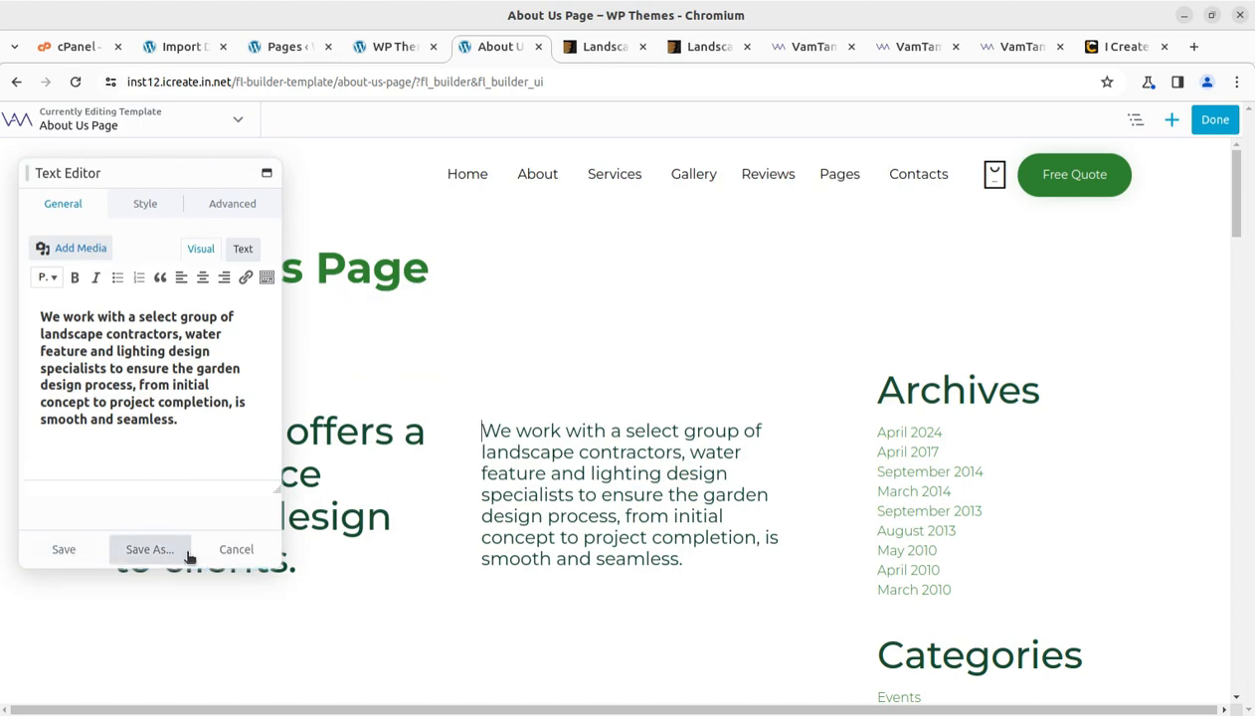
pyautogui.click(236, 549)
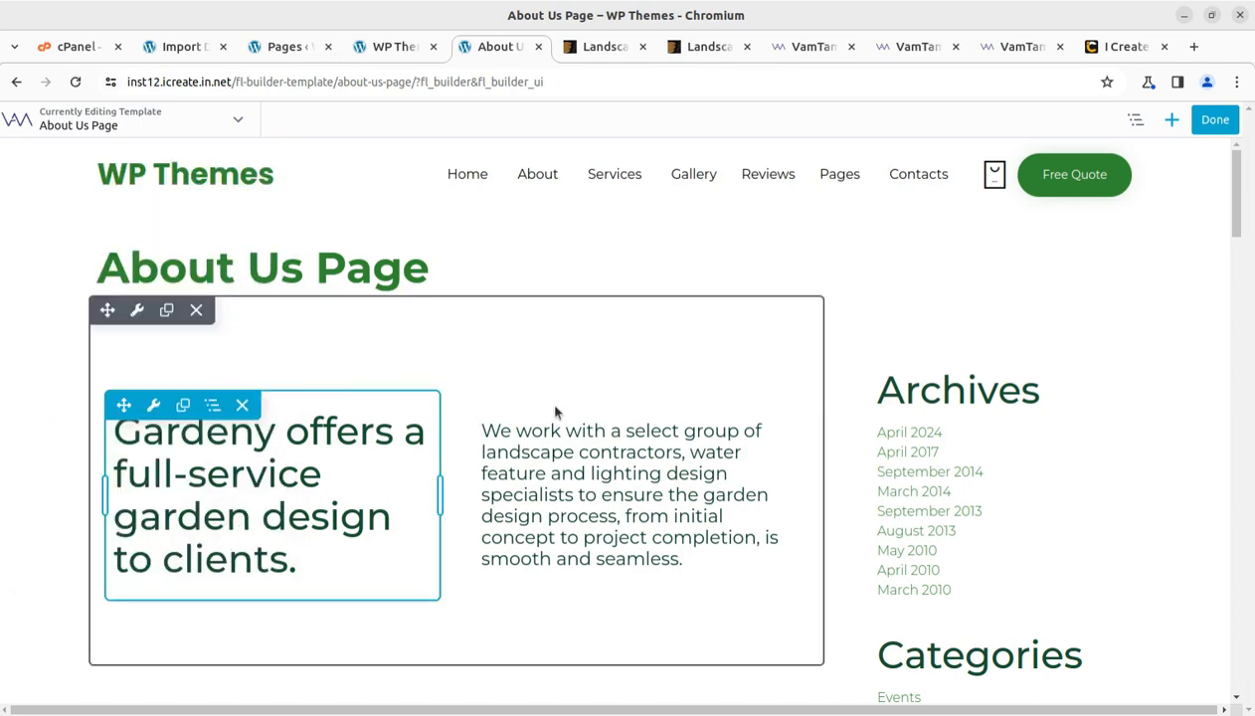
pyautogui.scroll(-3, 555, 412)
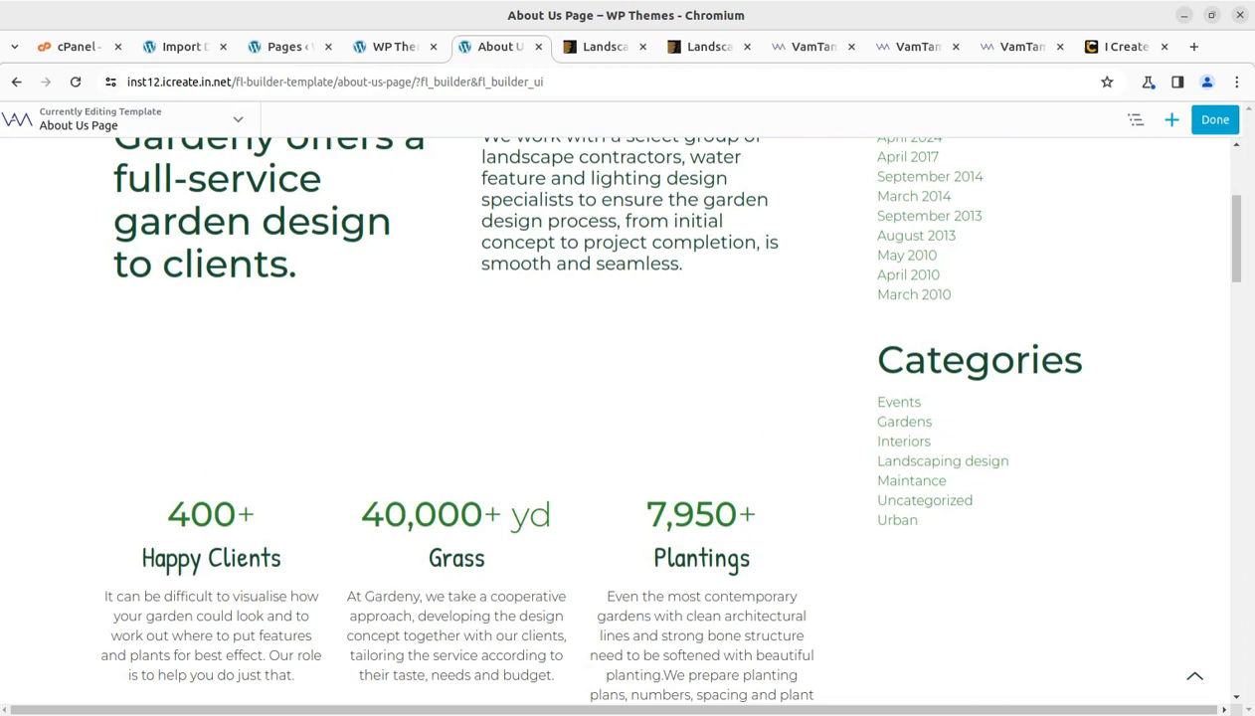
# - Return to the VamTam Builder templates list and review the remaining templates
pyautogui.click(16, 82)
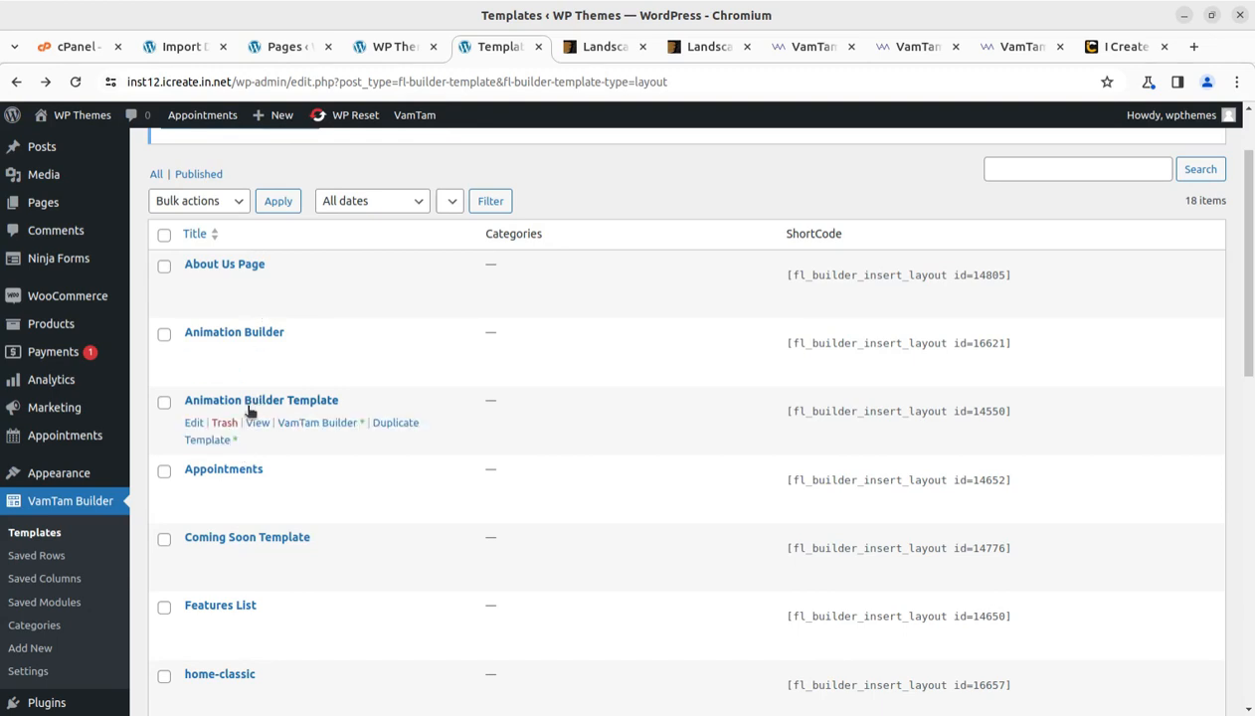
pyautogui.scroll(-2, 339, 465)
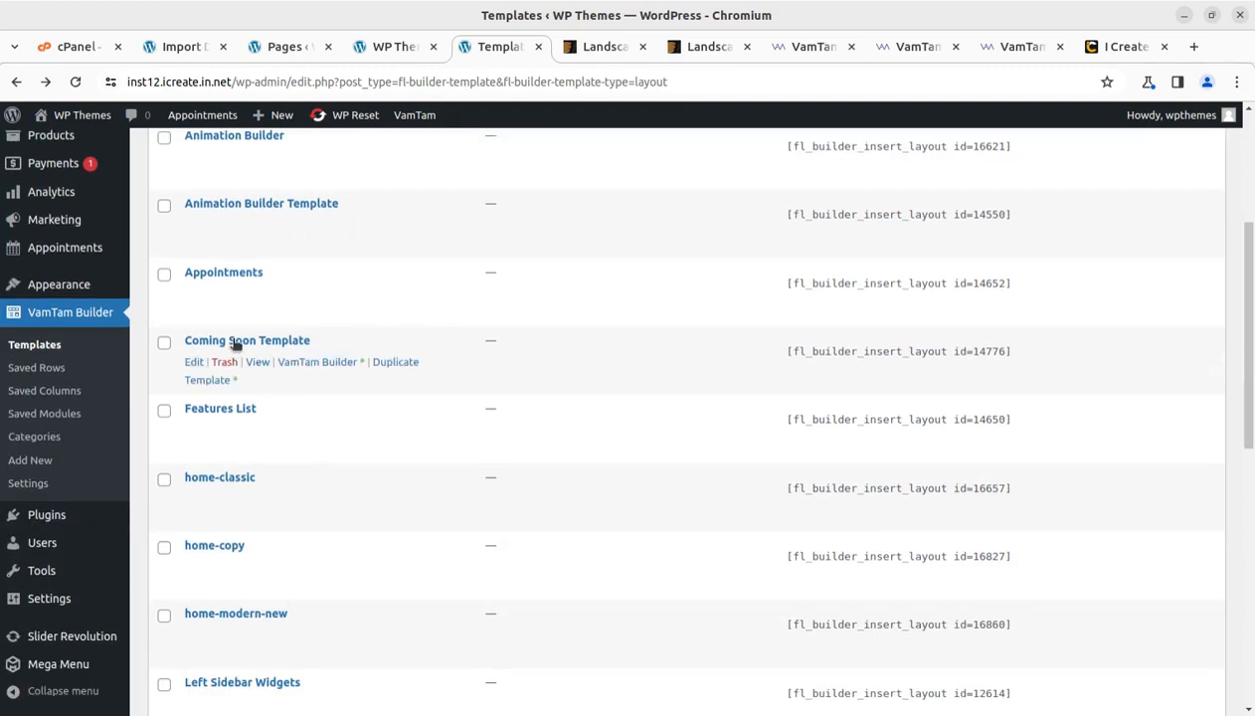
pyautogui.scroll(-7, 334, 531)
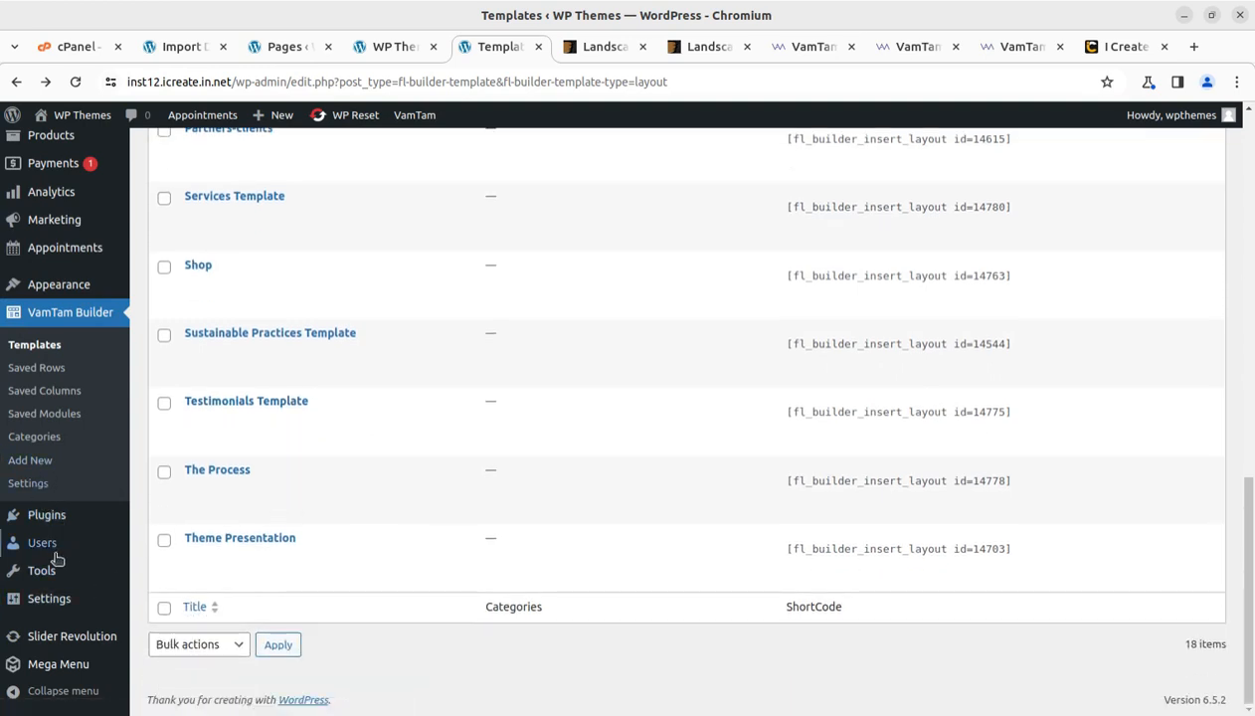
# - Open the Slider Revolution overview, dismiss the welcome message and examine its module options and plugin update information
pyautogui.click(79, 647)
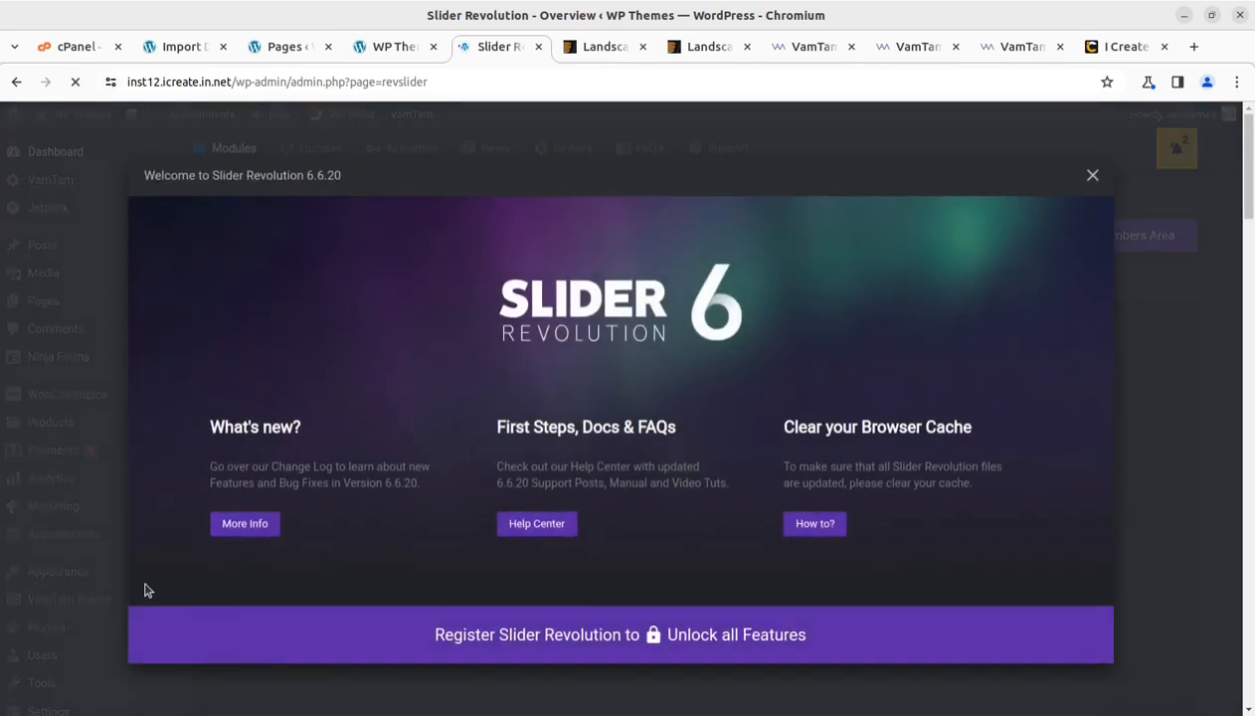
pyautogui.click(1092, 175)
pyautogui.scroll(-6, 563, 411)
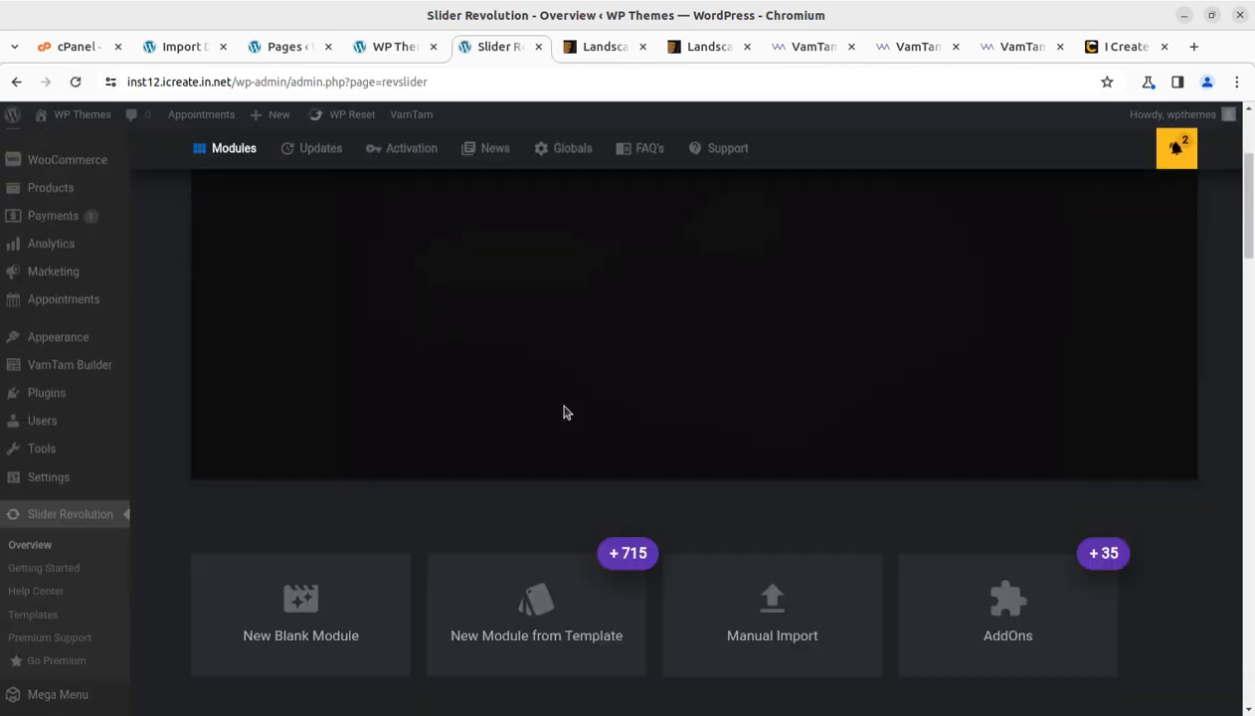
pyautogui.scroll(-5, 460, 566)
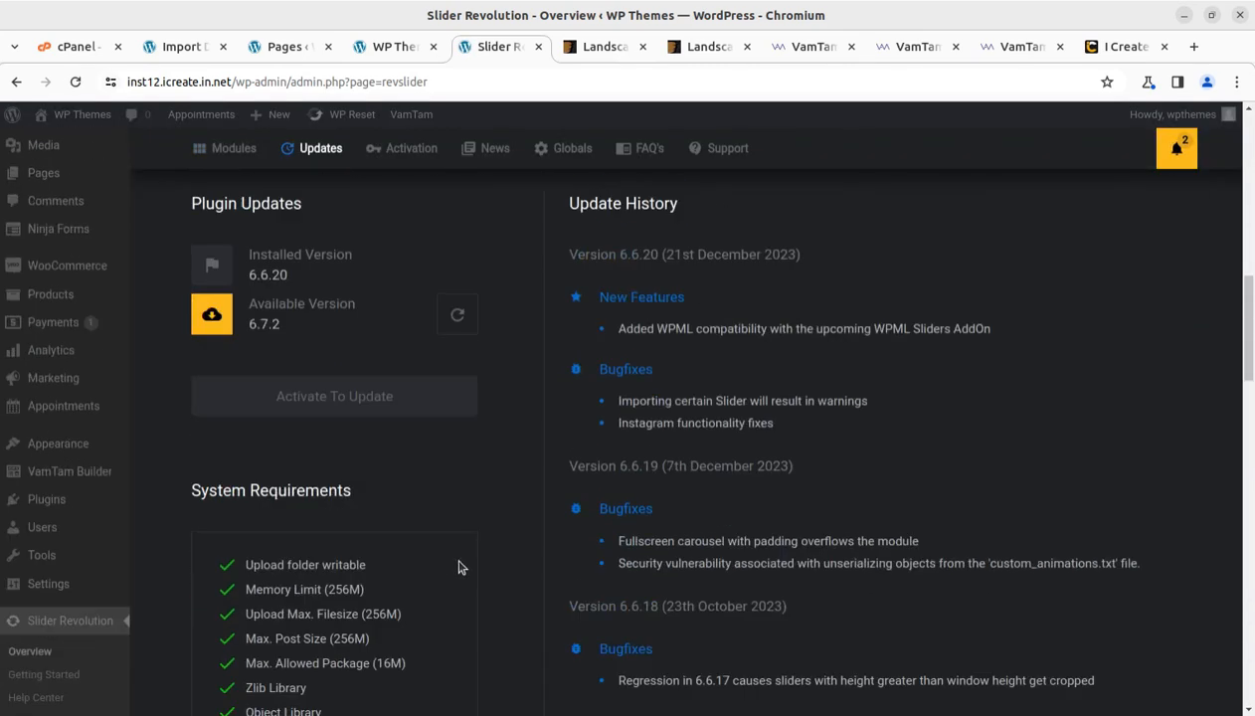
pyautogui.scroll(8, 460, 566)
pyautogui.scroll(3, 447, 562)
pyautogui.scroll(-12, 440, 559)
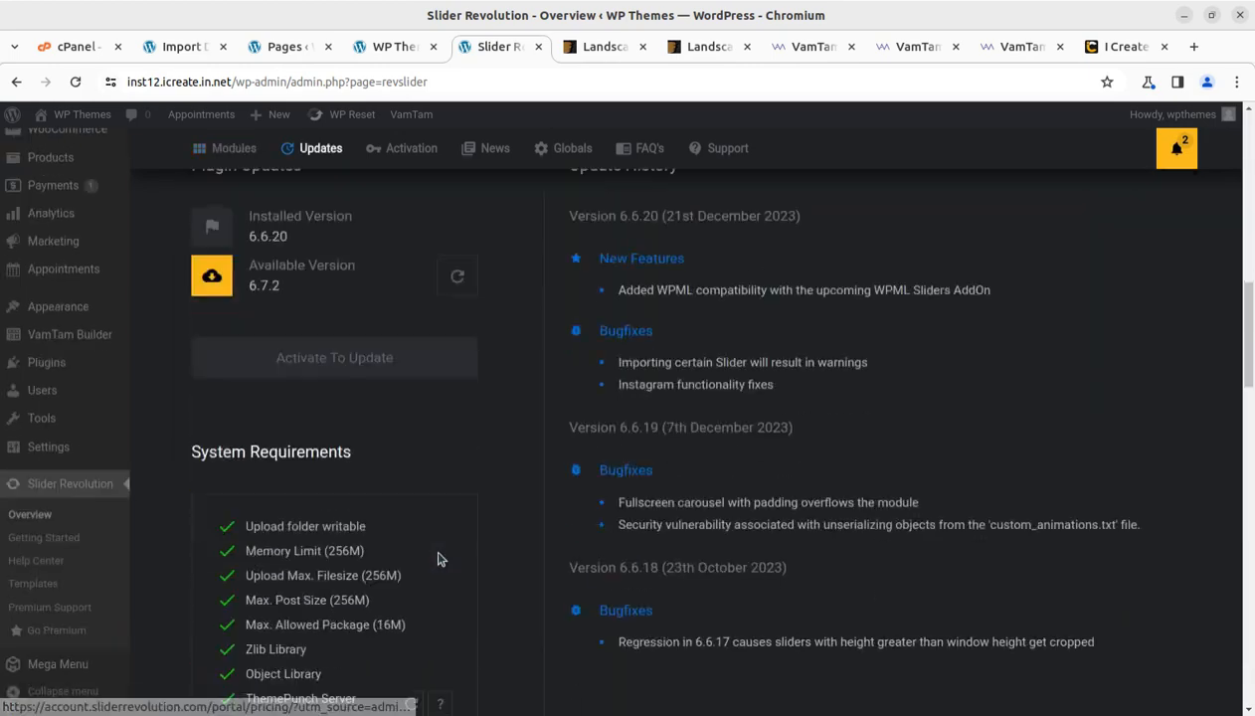
pyautogui.scroll(8, 439, 560)
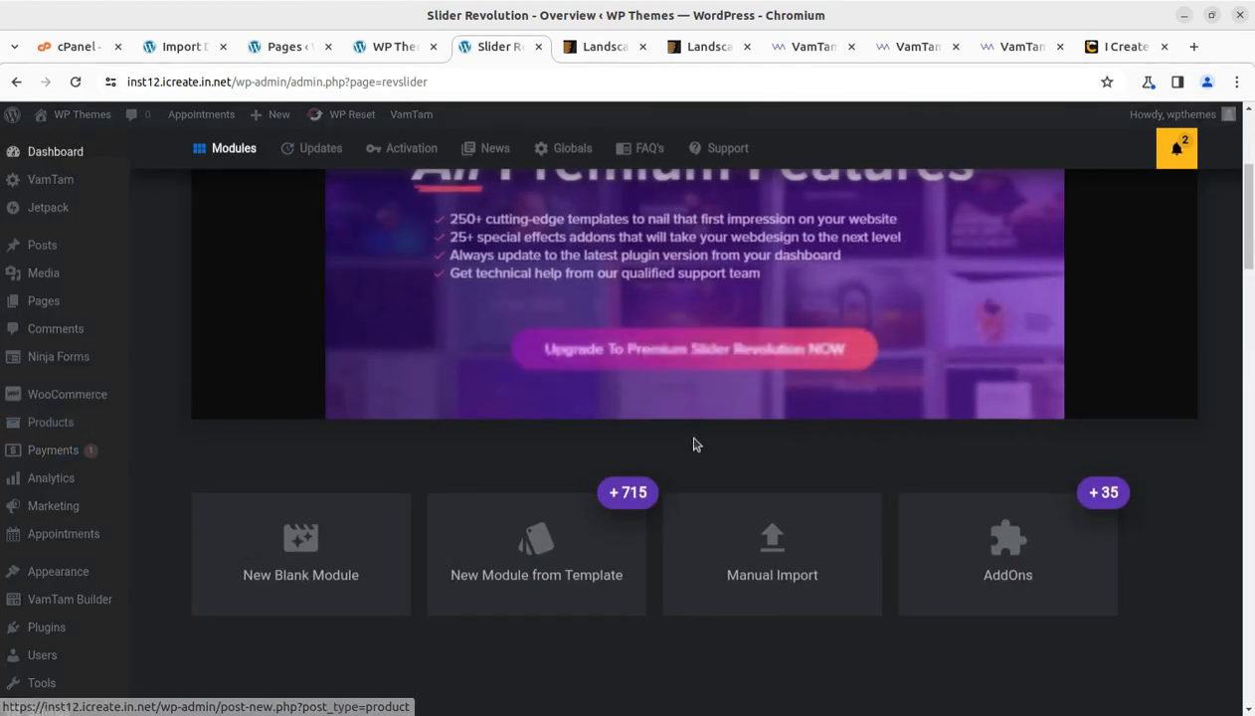
pyautogui.scroll(3, 276, 485)
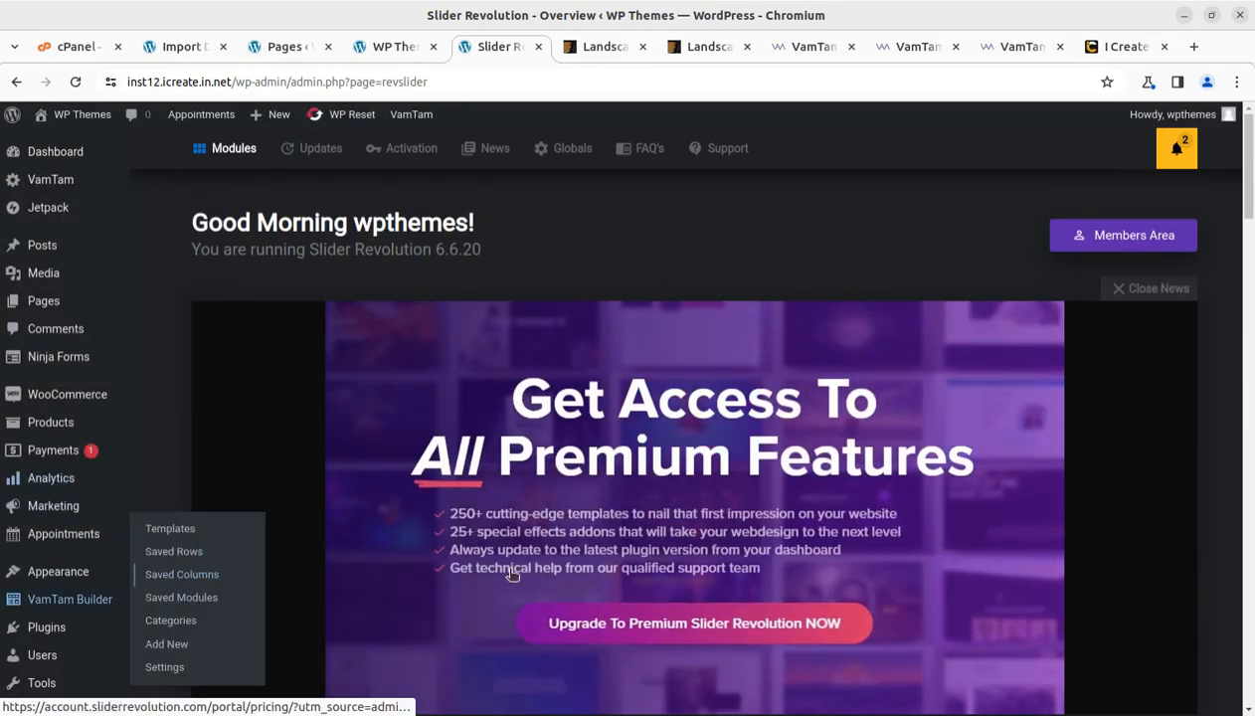
pyautogui.scroll(-3, 234, 522)
pyautogui.scroll(3, 162, 328)
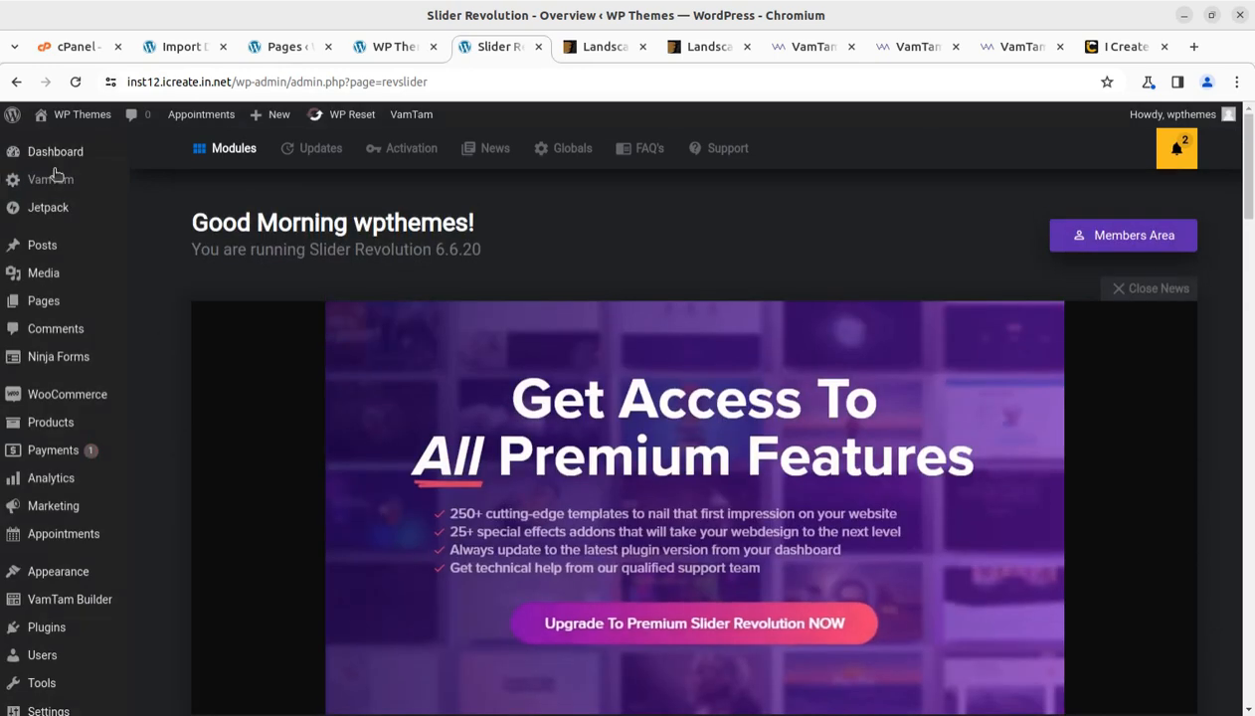
# - Go to the Max Mega Menu locations page by way of the dashboard and expand the Menu Header settings
pyautogui.click(54, 159)
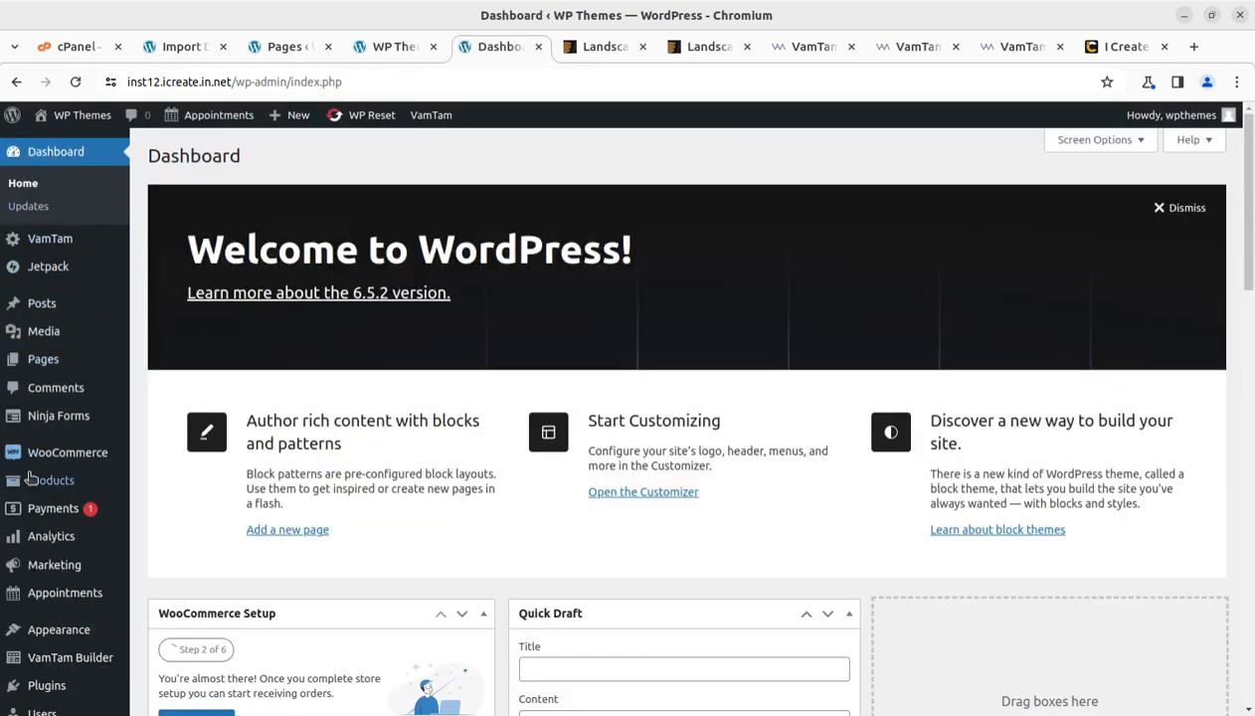
pyautogui.scroll(-3, 83, 692)
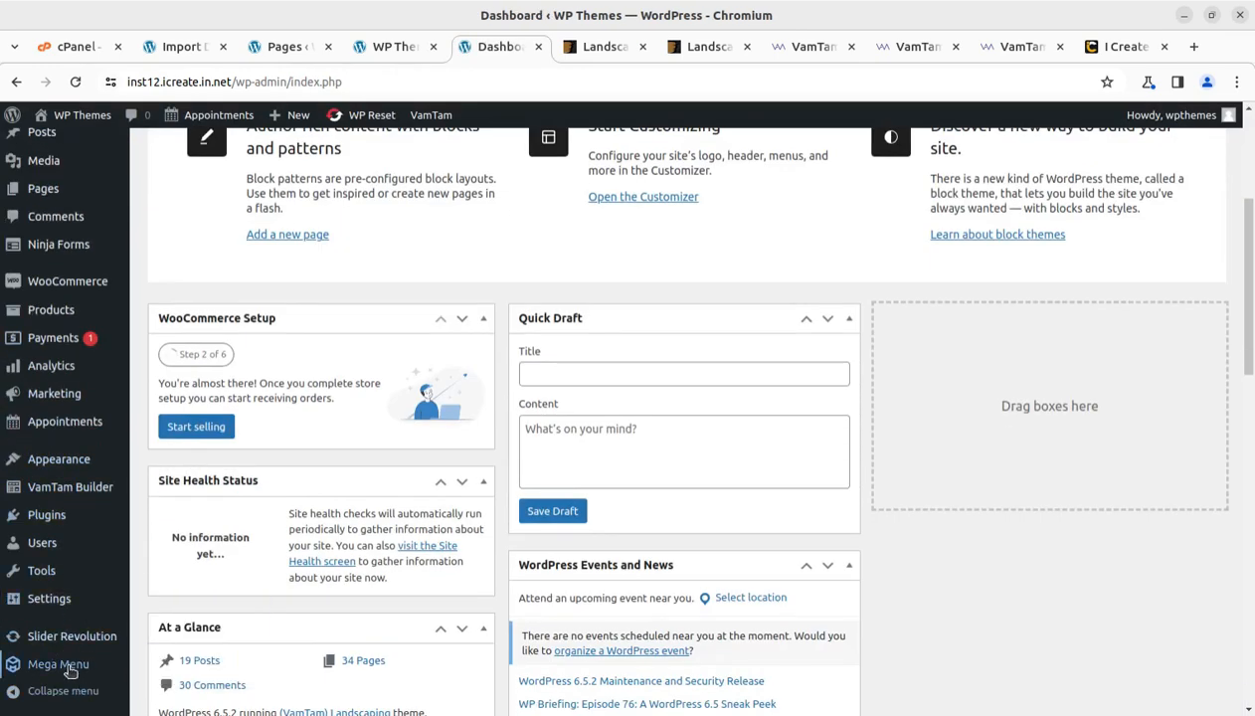
pyautogui.click(70, 673)
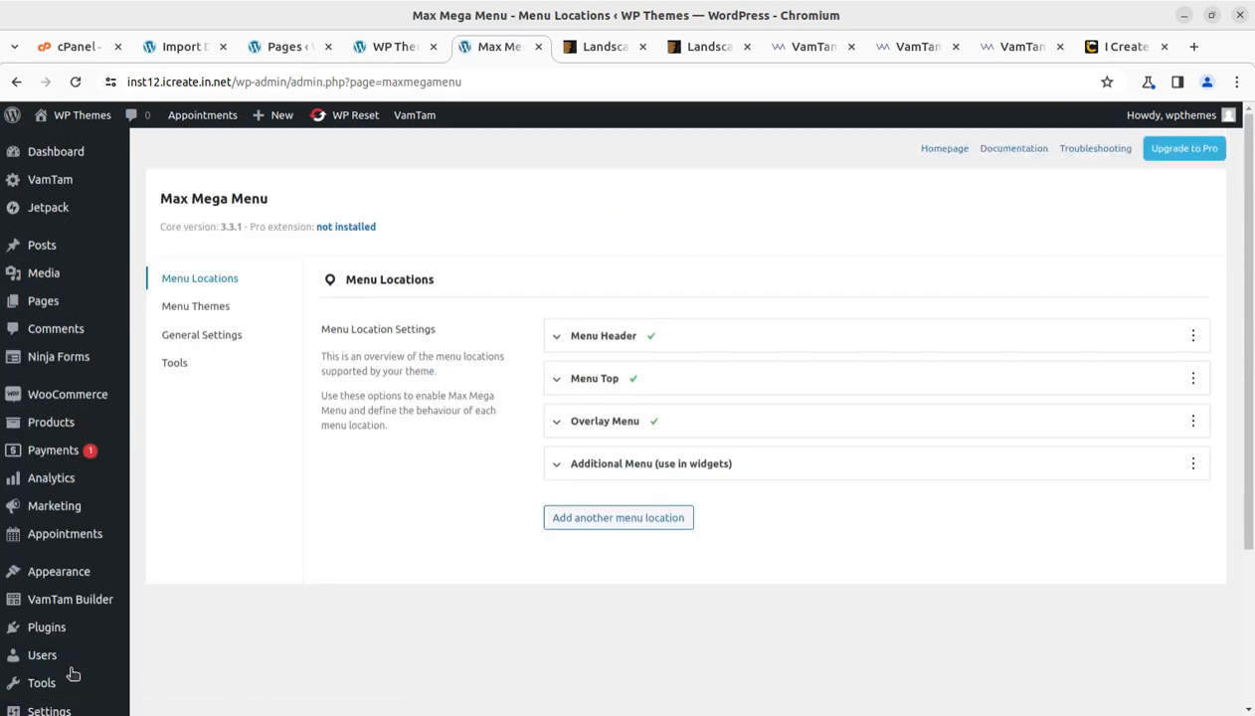
pyautogui.click(561, 343)
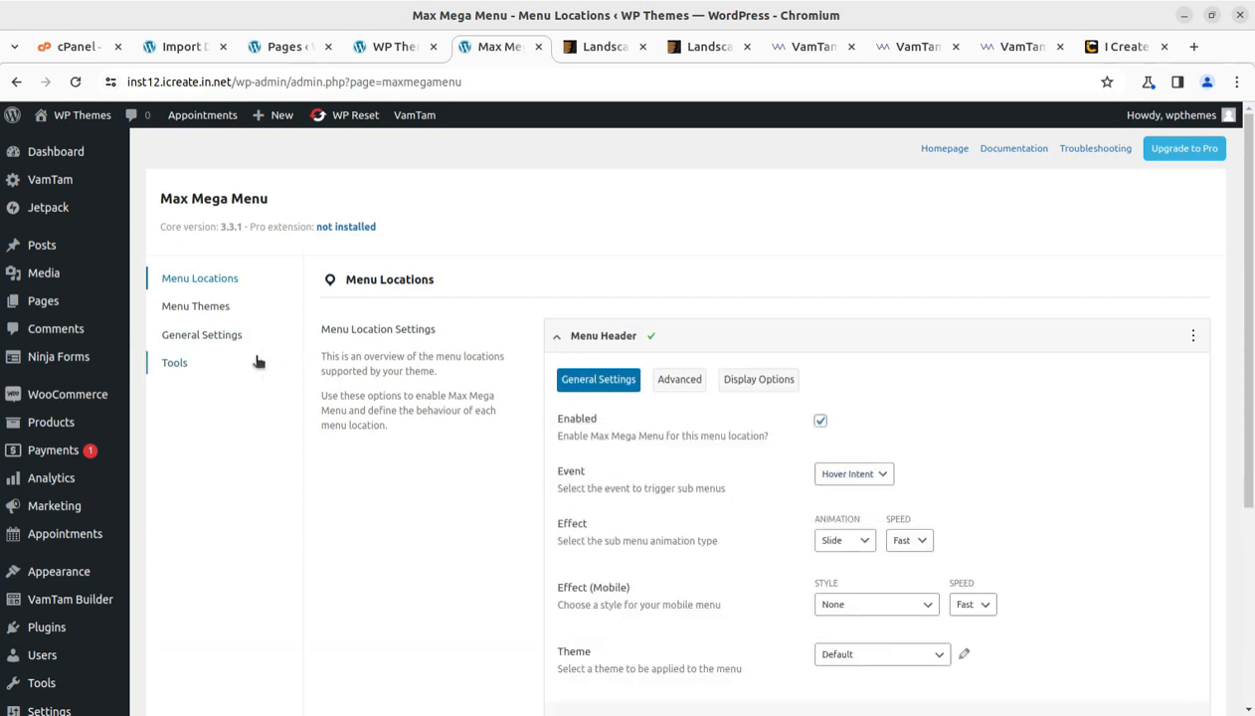
# - View the Max Mega Menu theme settings and examine its General Settings page
pyautogui.click(209, 315)
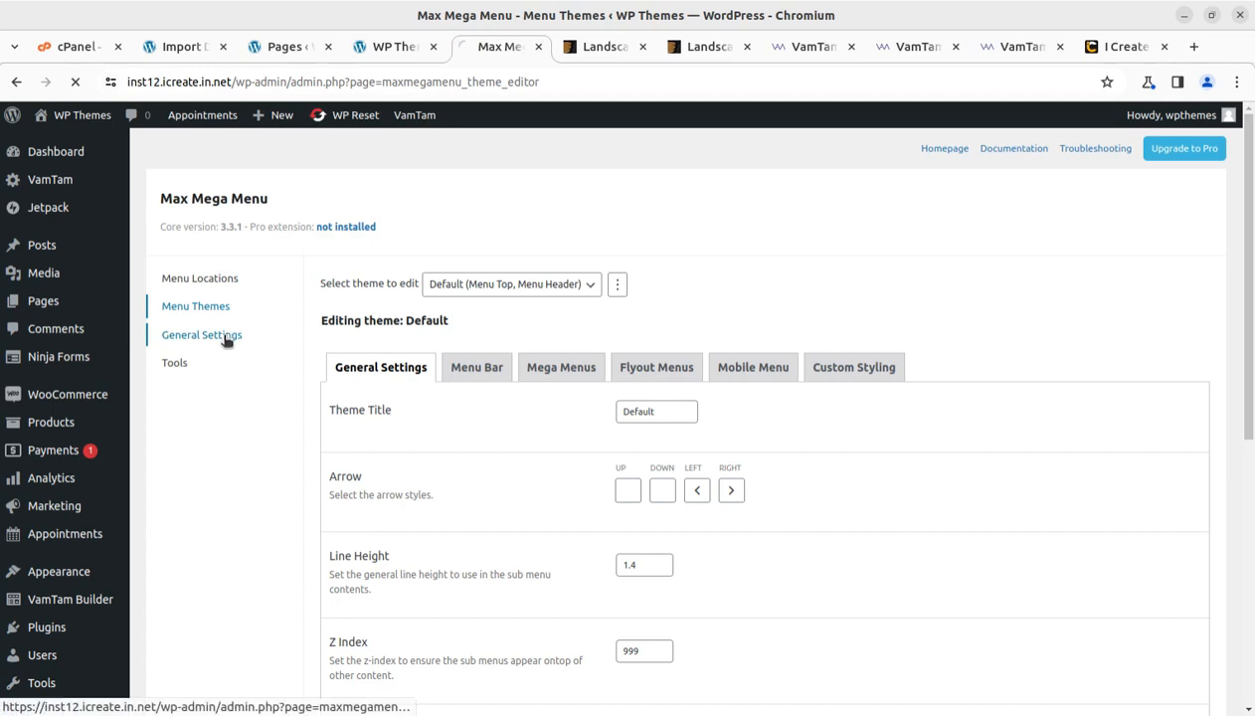
pyautogui.click(223, 337)
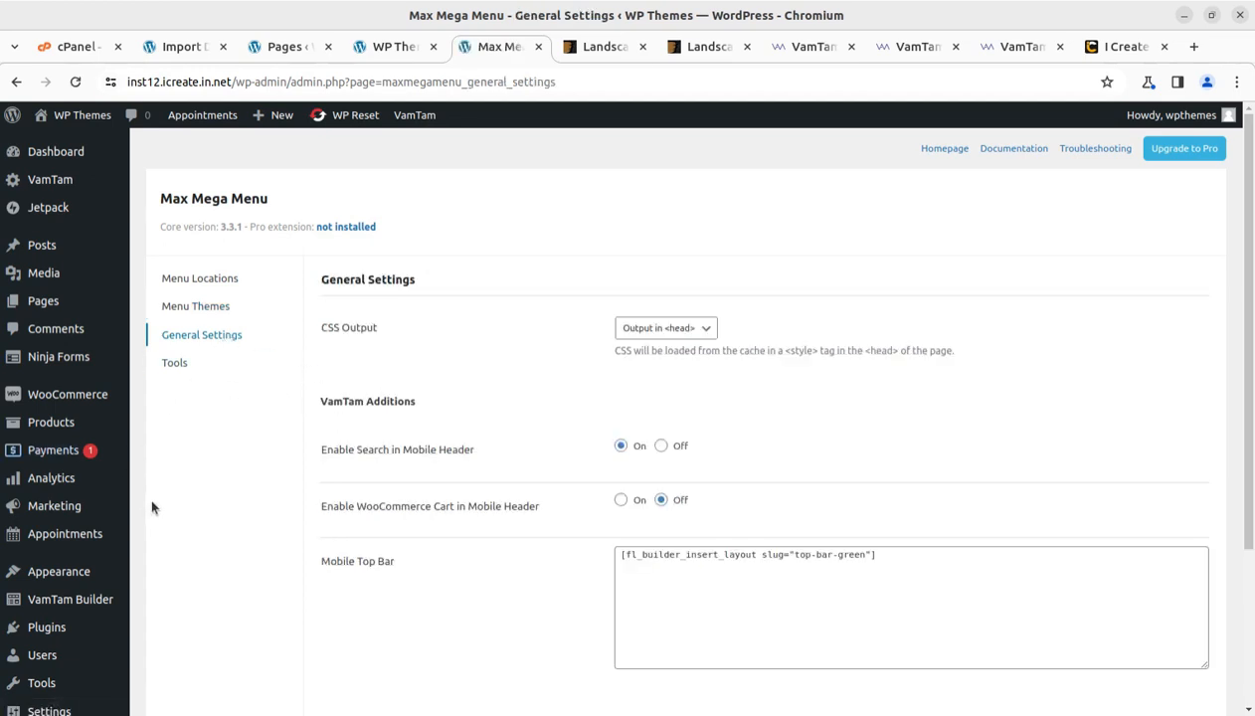
pyautogui.scroll(-4, 149, 502)
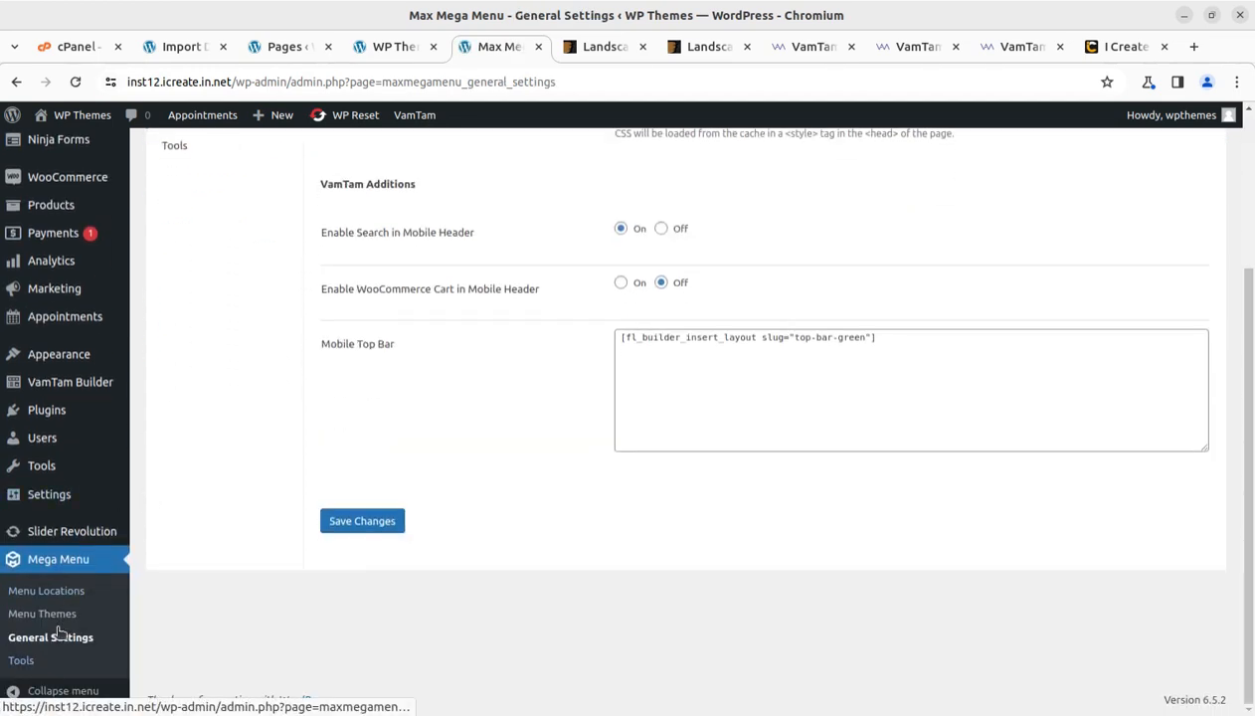
pyautogui.scroll(4, 58, 611)
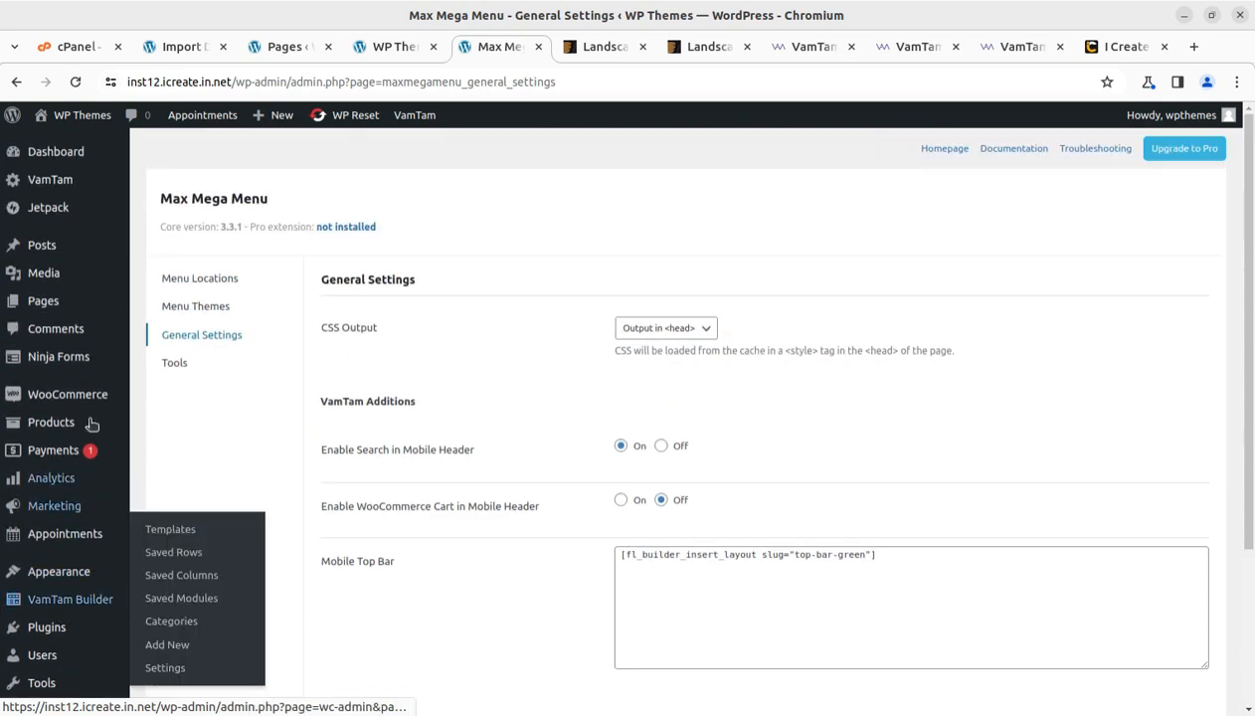
# - Visit the site's homepage in a new tab, look it over and open it in VamTam Builder
pyautogui.moveTo(60, 213)
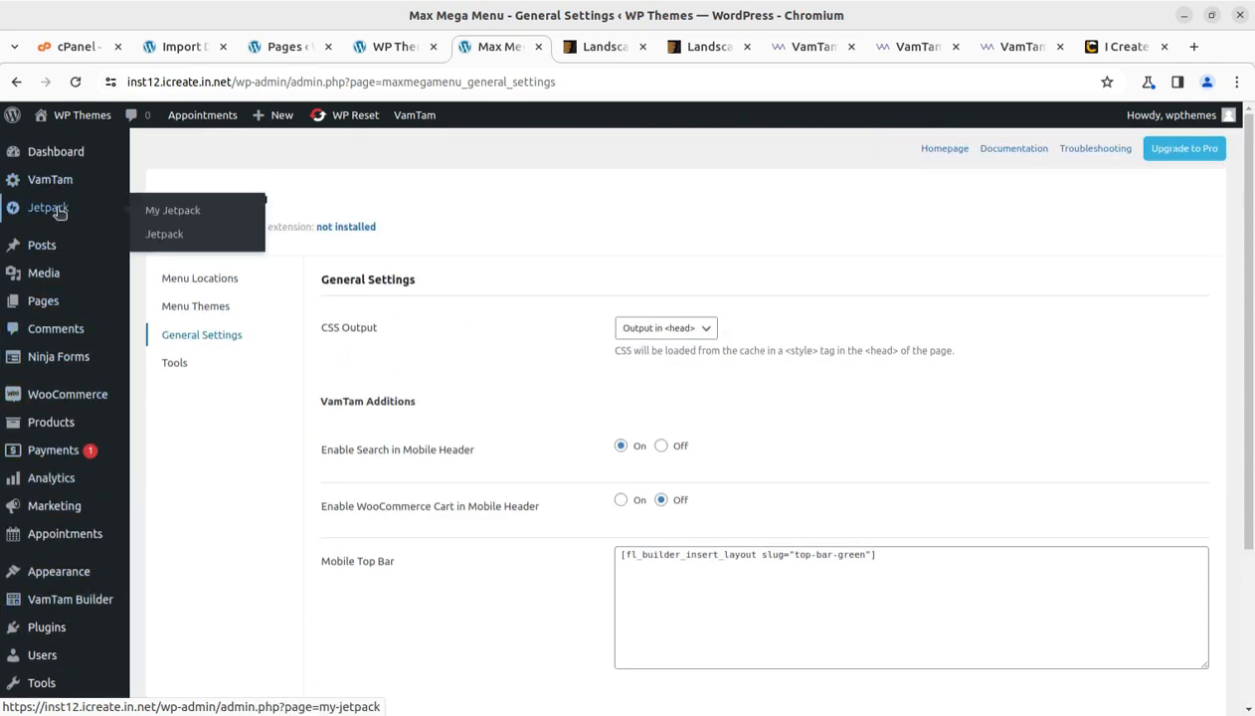
pyautogui.moveTo(80, 117)
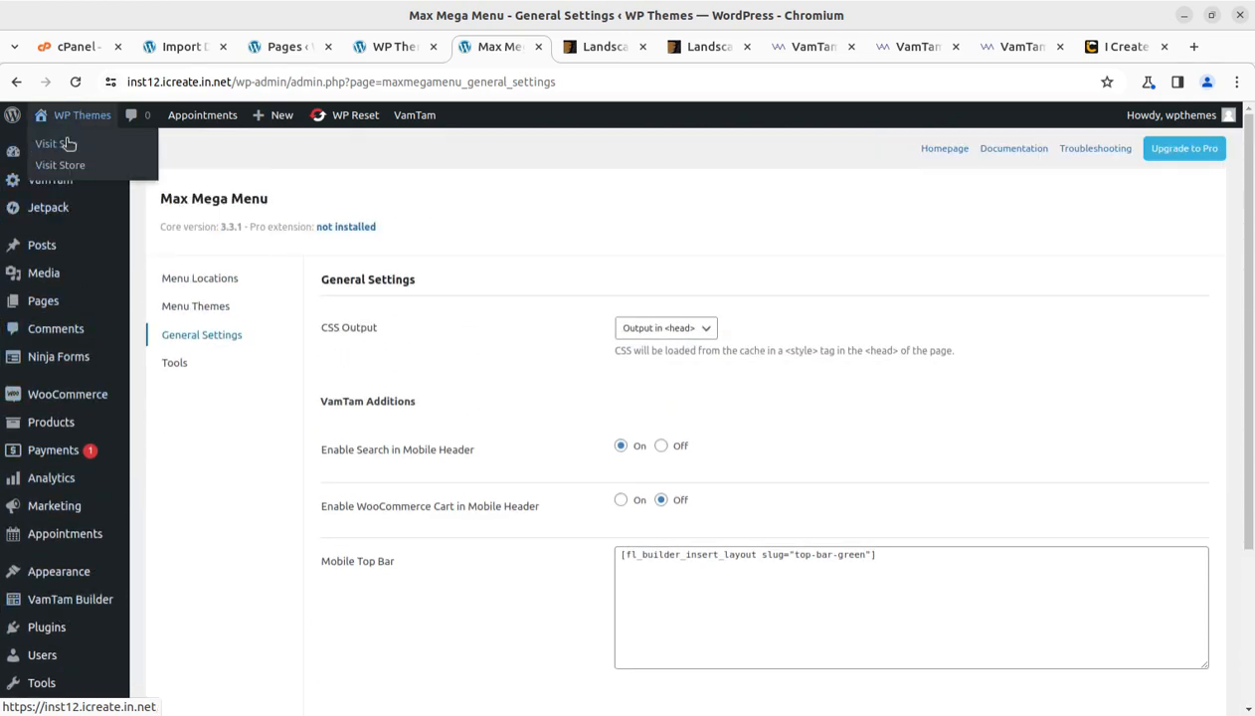
pyautogui.middleClick(63, 145)
pyautogui.click(538, 52)
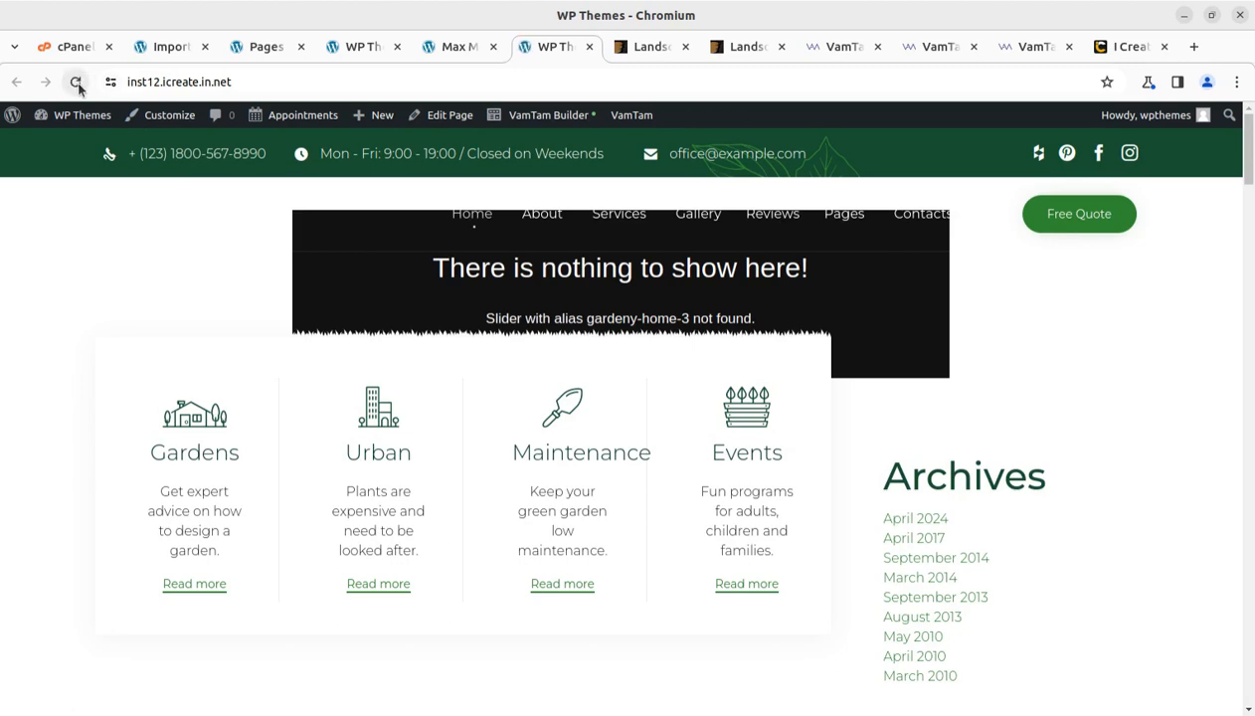
pyautogui.scroll(-4, 840, 437)
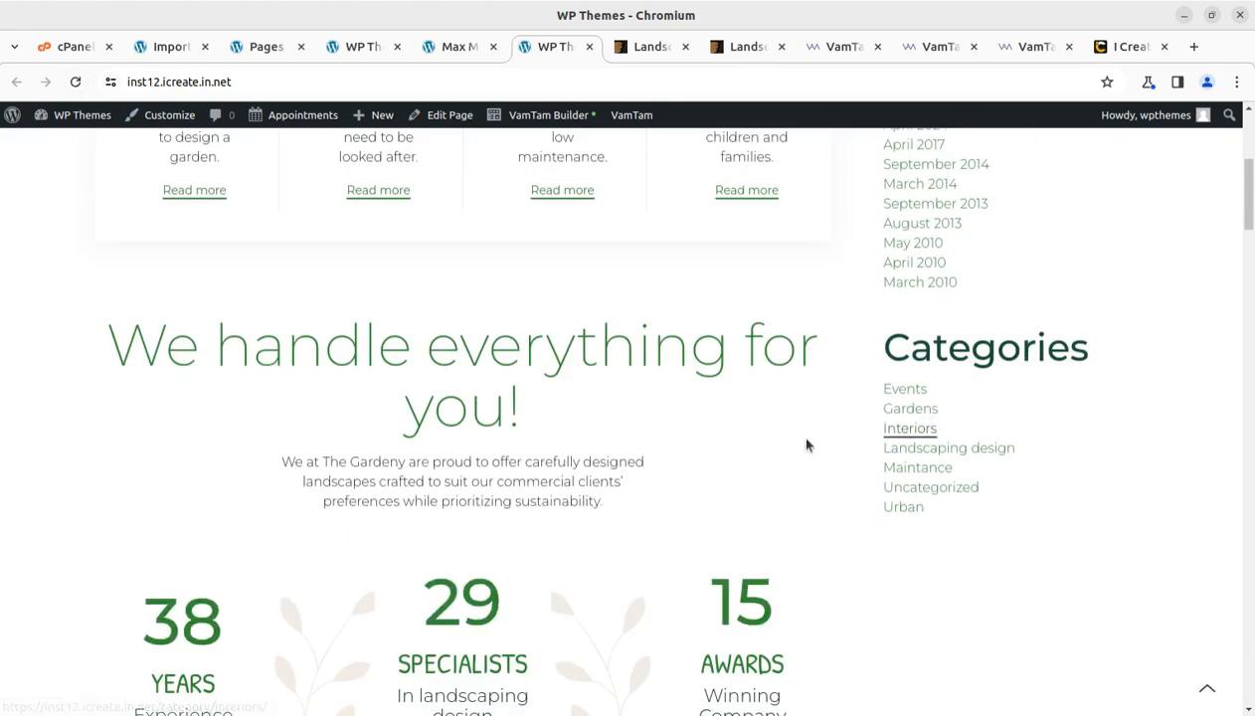
pyautogui.scroll(4, 806, 446)
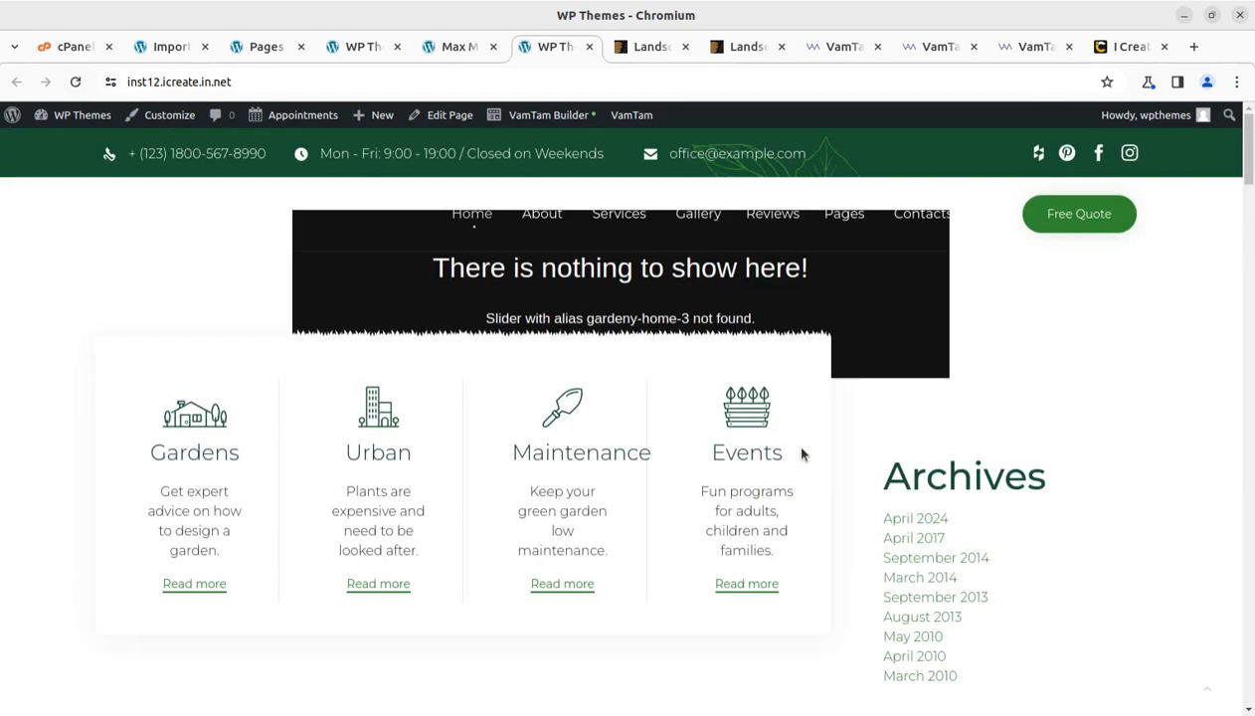
pyautogui.click(538, 120)
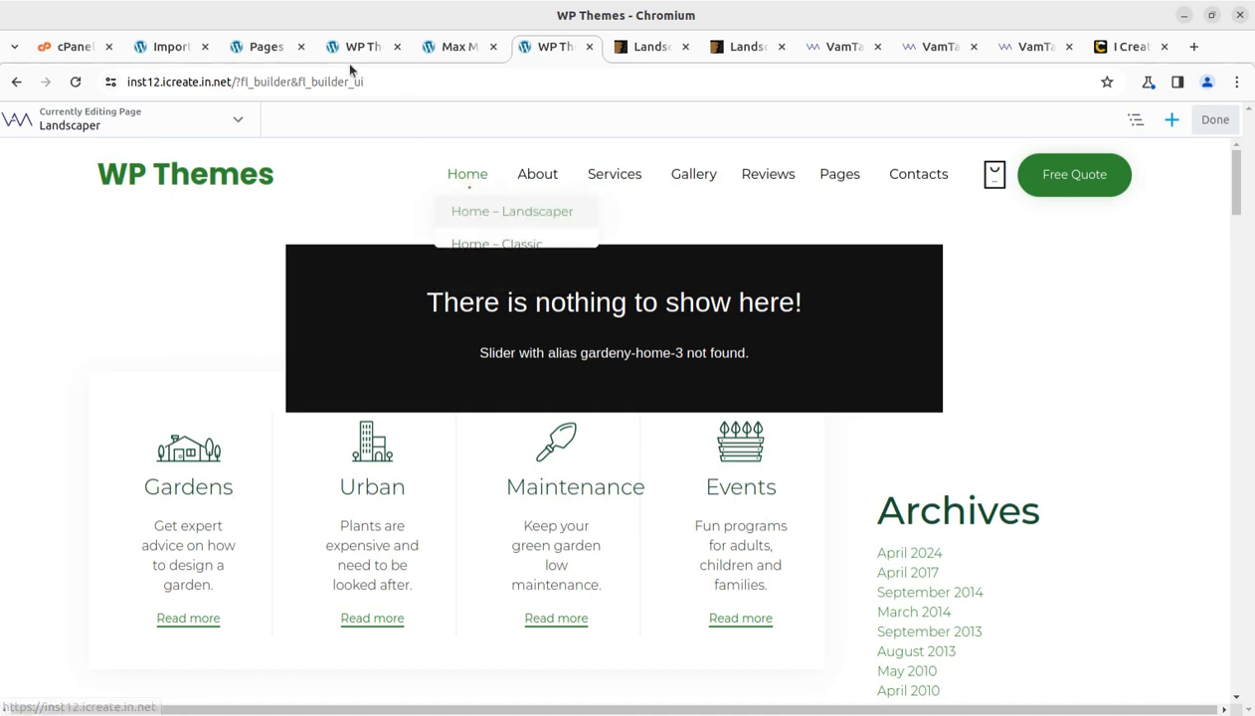
# - Switch to the Import Demo Content page, check the image import progress and highlight its status text
pyautogui.click(174, 47)
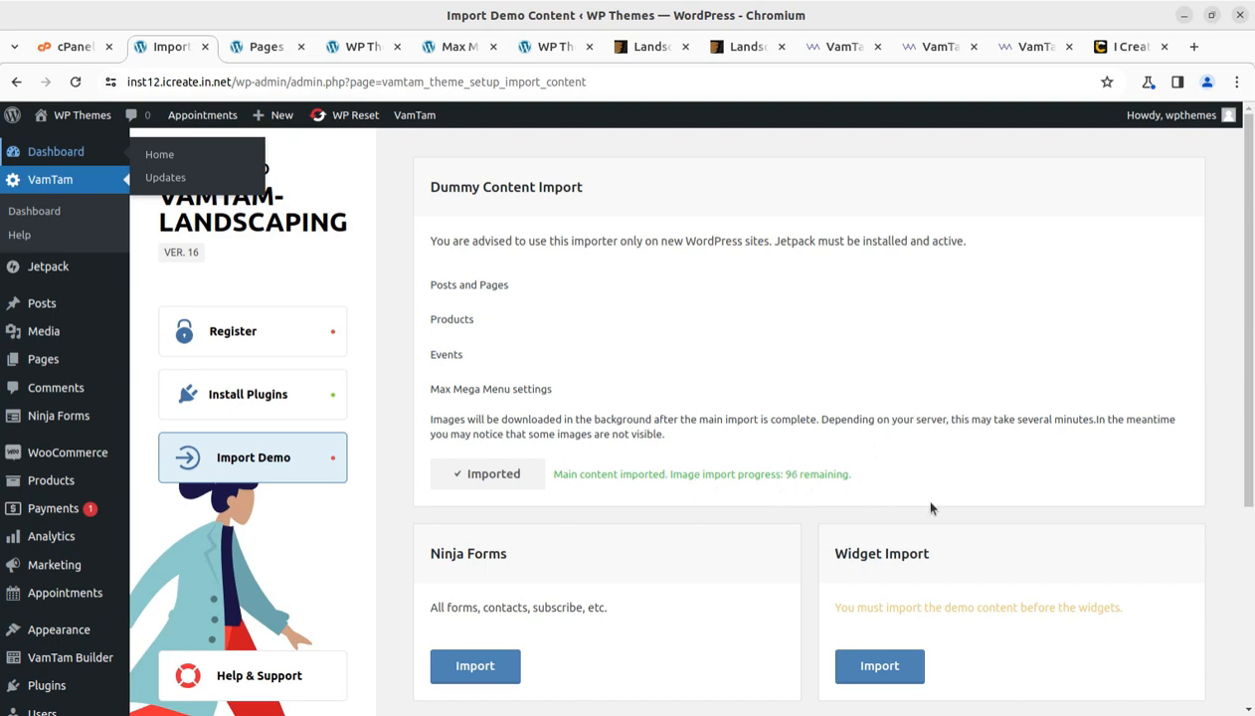
pyautogui.scroll(-2, 644, 315)
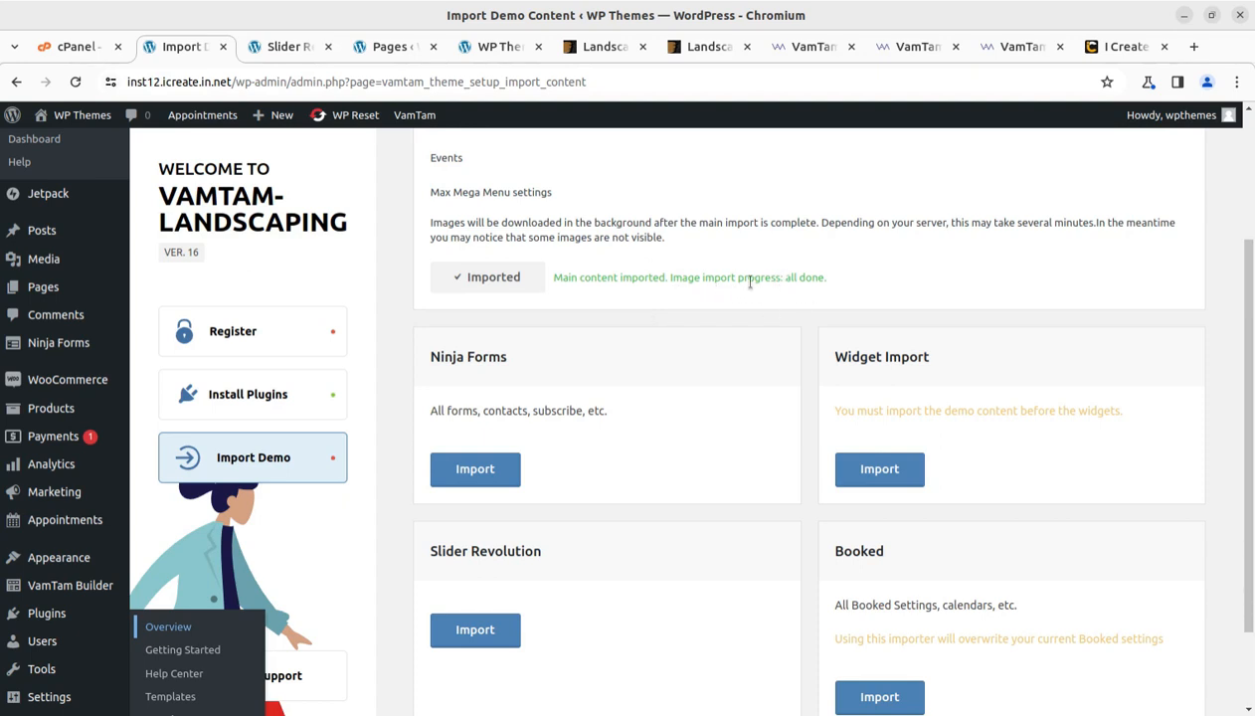
pyautogui.moveTo(786, 279); pyautogui.dragTo(839, 287)
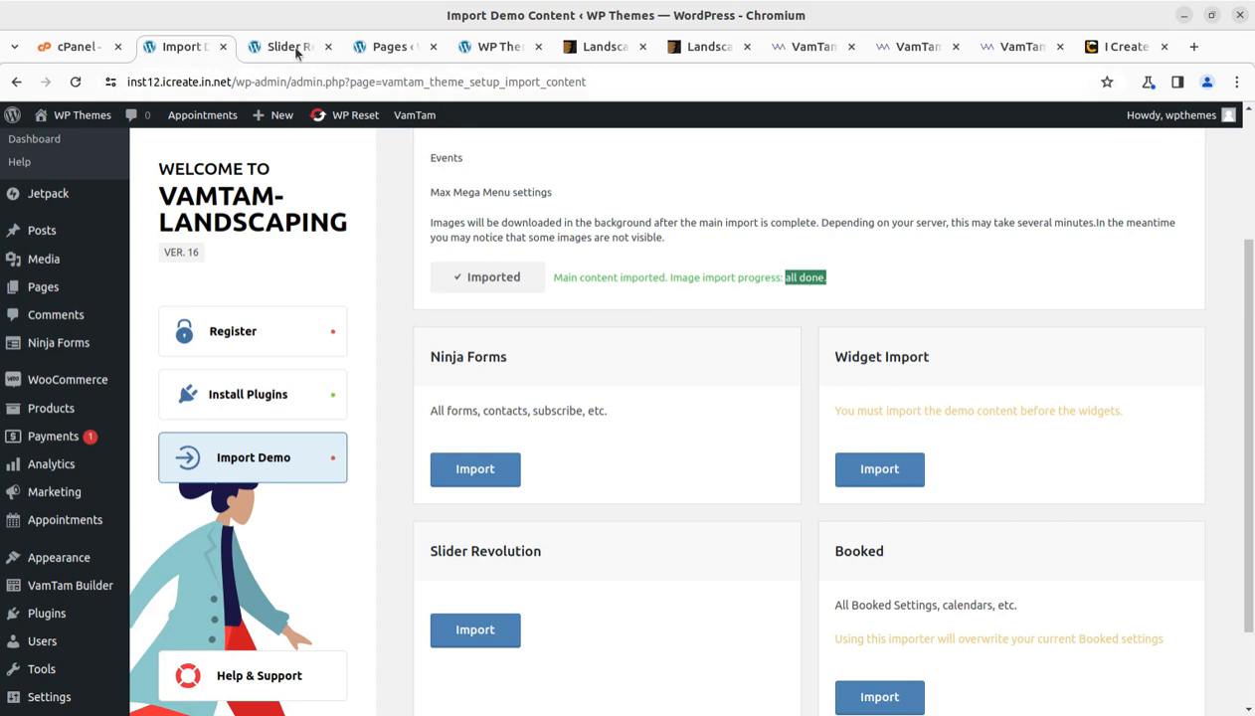
# - Exit the builder view by loading the site's root address inst12.icreate.in.net, and look over the live homepage
pyautogui.click(503, 47)
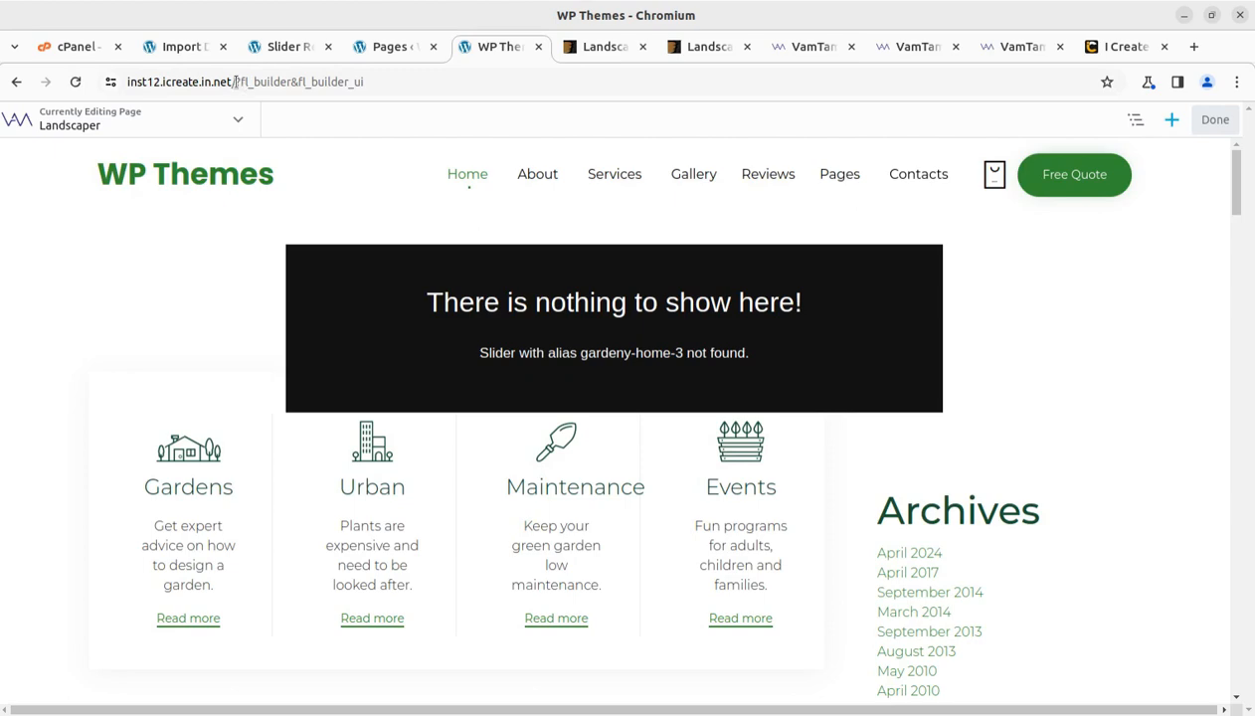
pyautogui.moveTo(235, 82); pyautogui.dragTo(532, 87)
pyautogui.press('BackSpace')
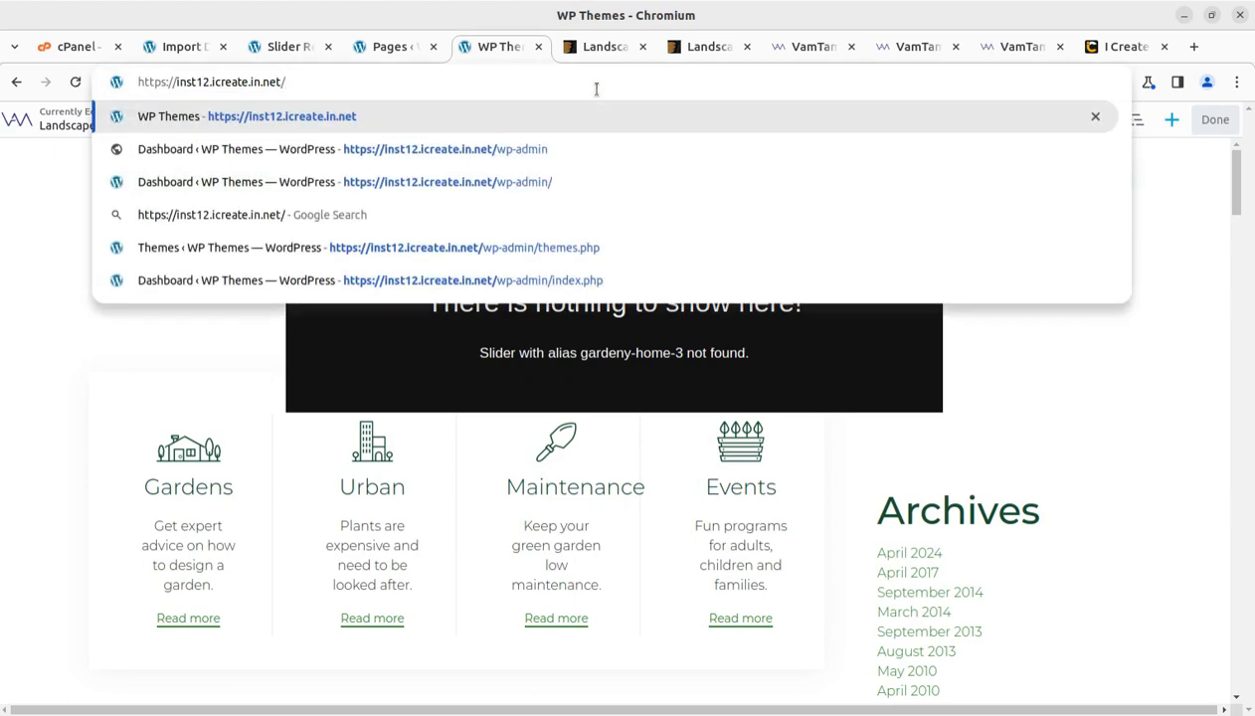
pyautogui.press('Return')
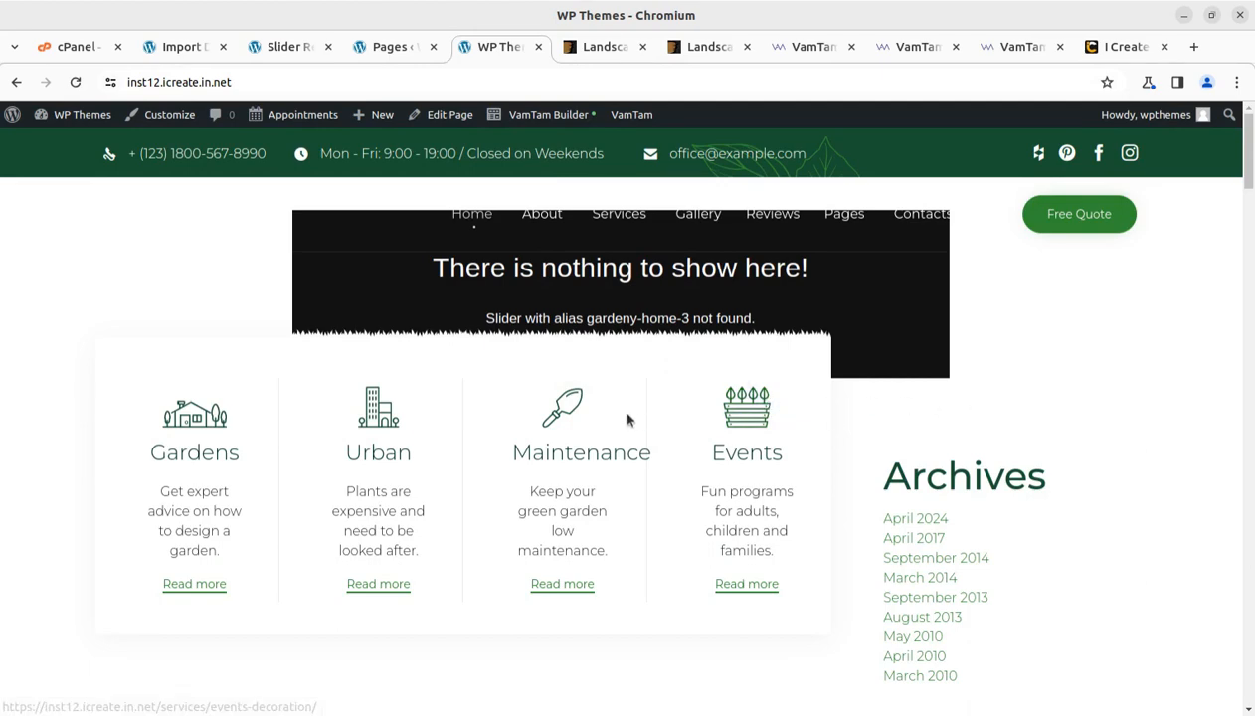
pyautogui.scroll(-5, 650, 421)
pyautogui.scroll(-4, 650, 421)
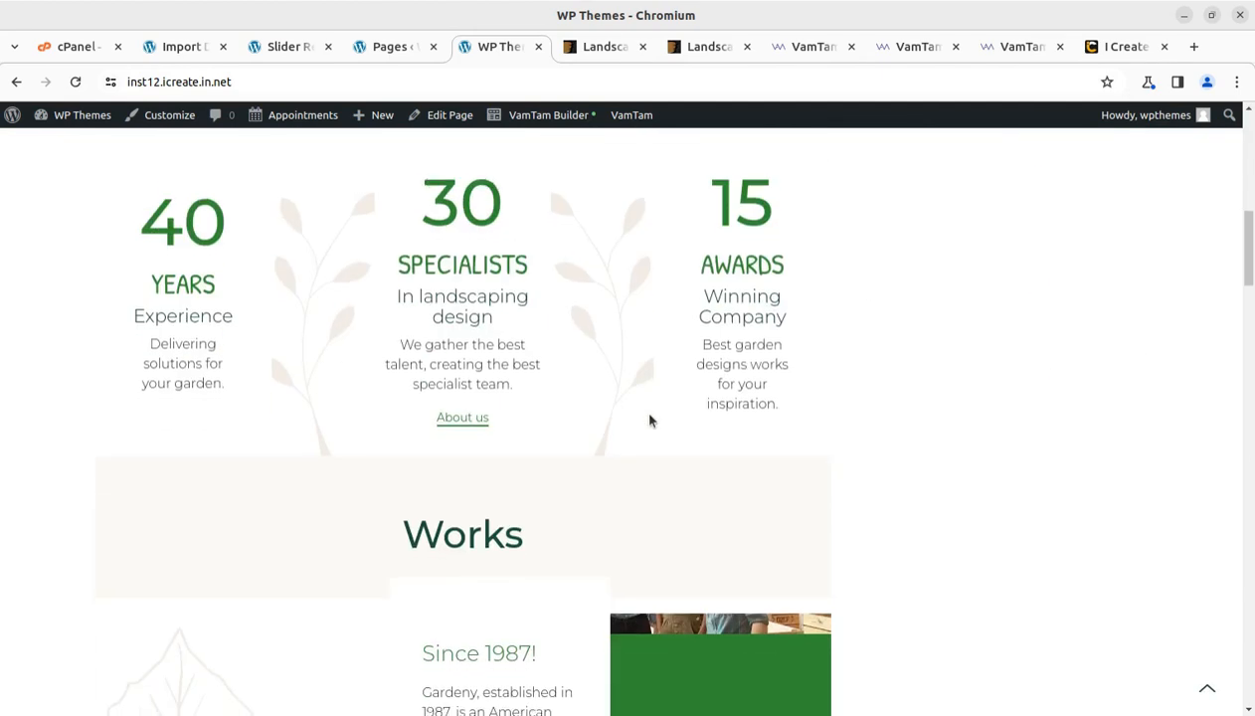
pyautogui.scroll(-1, 428, 388)
pyautogui.scroll(10, 428, 391)
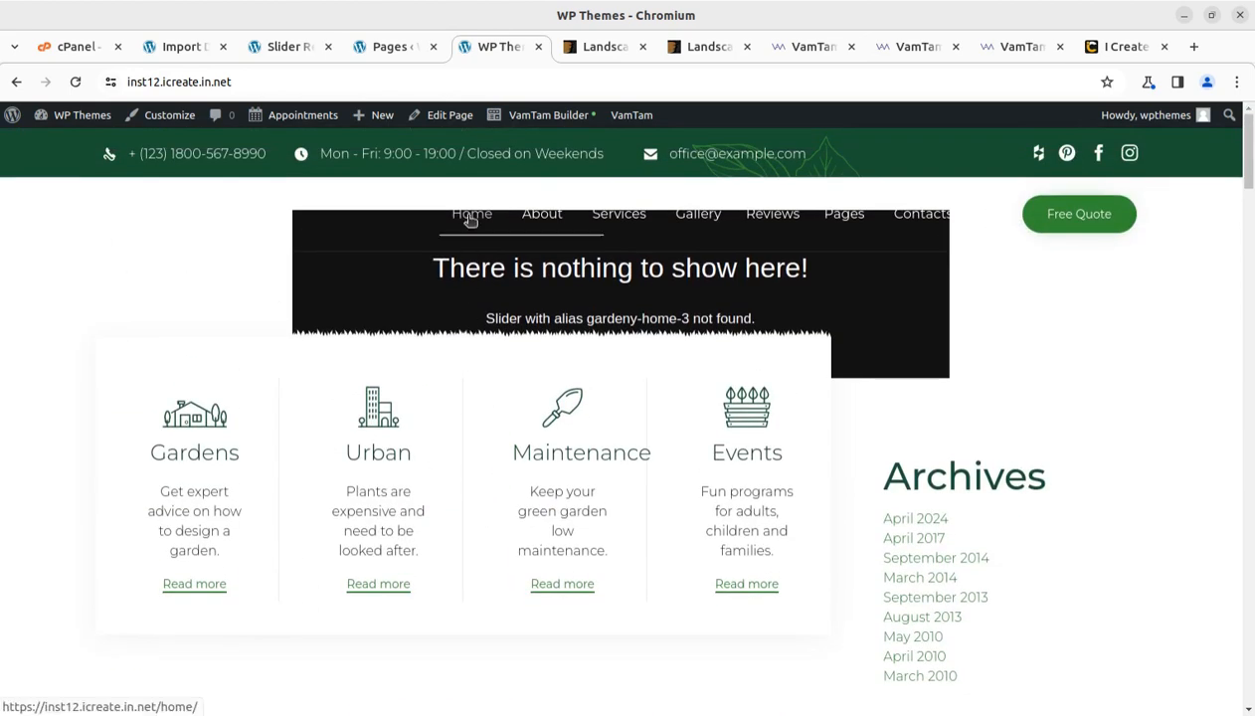
# - Open the Home – Classic page from the site navigation and examine its slider area and content sections
pyautogui.moveTo(471, 219)
pyautogui.click(481, 286)
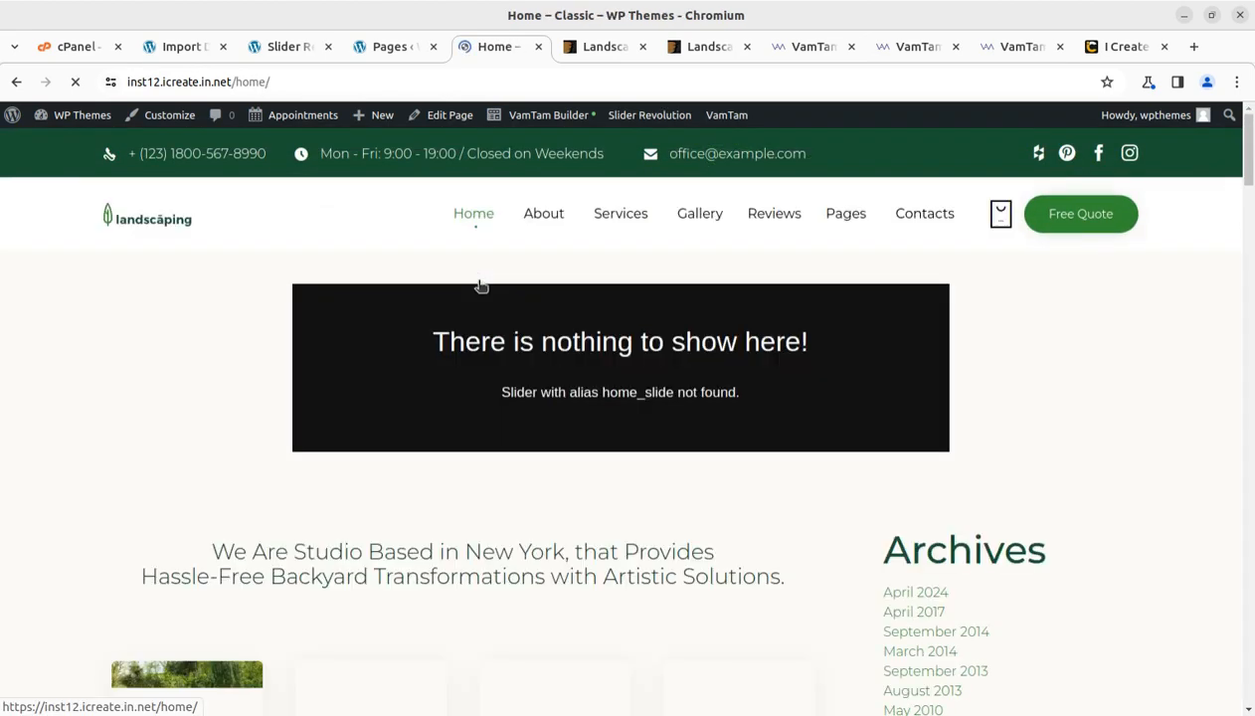
pyautogui.scroll(-4, 480, 282)
pyautogui.scroll(-10, 490, 298)
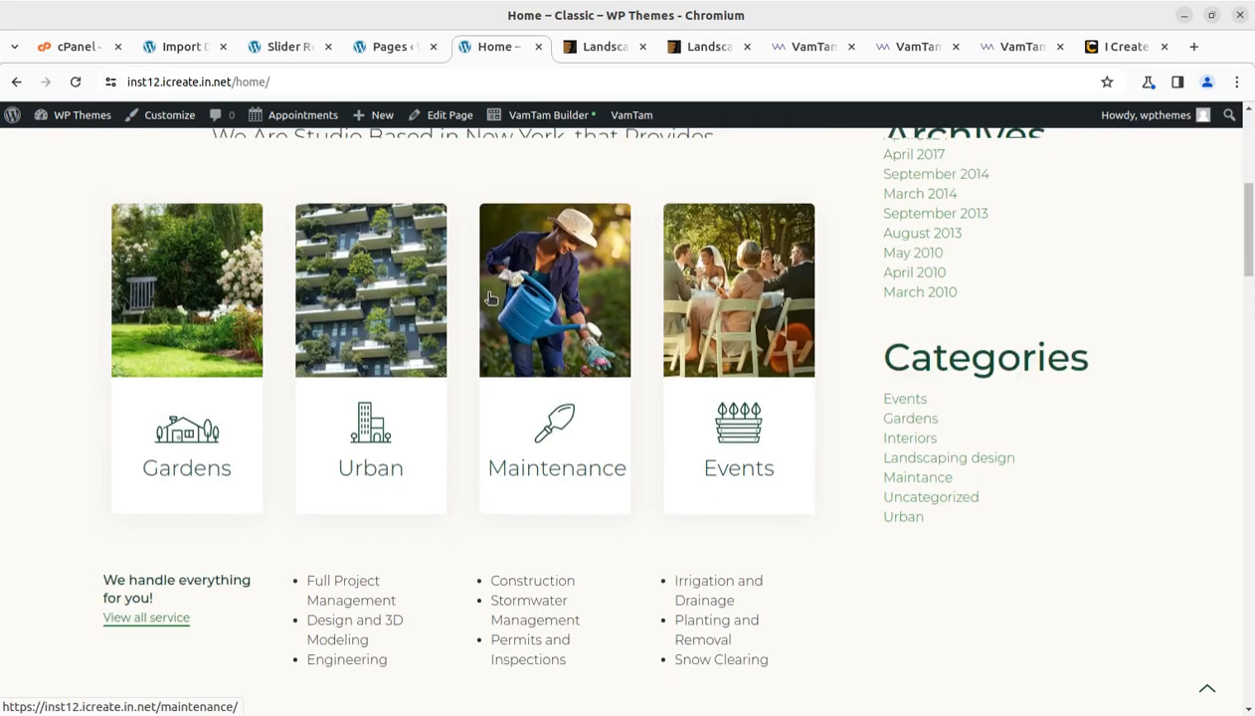
pyautogui.scroll(15, 488, 299)
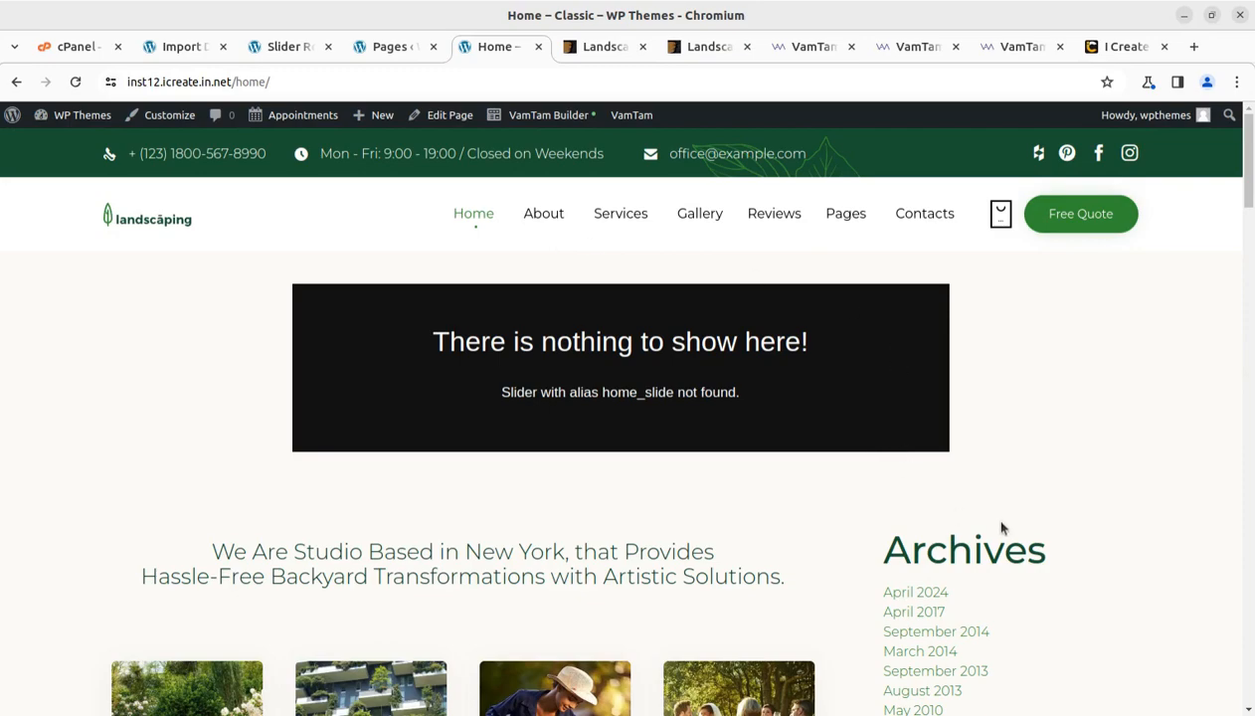
pyautogui.scroll(-10, 843, 432)
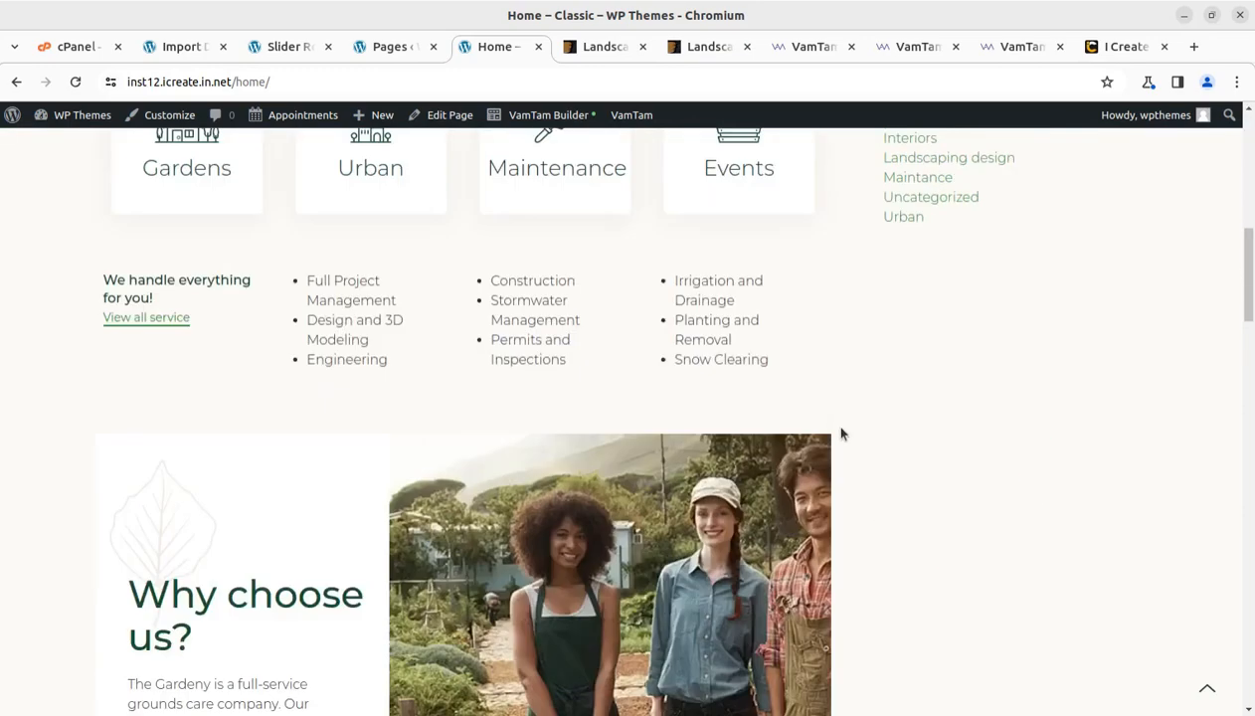
pyautogui.scroll(8, 840, 434)
pyautogui.scroll(3, 840, 433)
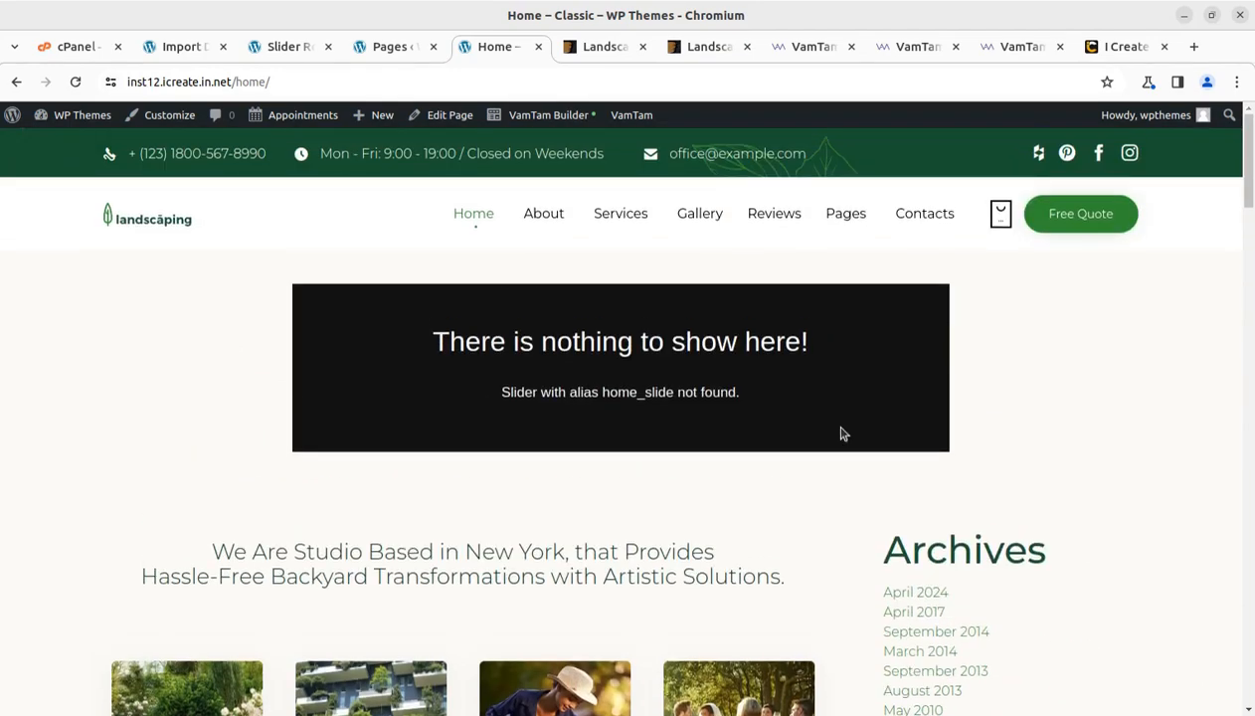
# - Return to the Import Demo Content page and import the Ninja Forms and widget demo content
pyautogui.click(268, 50)
pyautogui.click(189, 47)
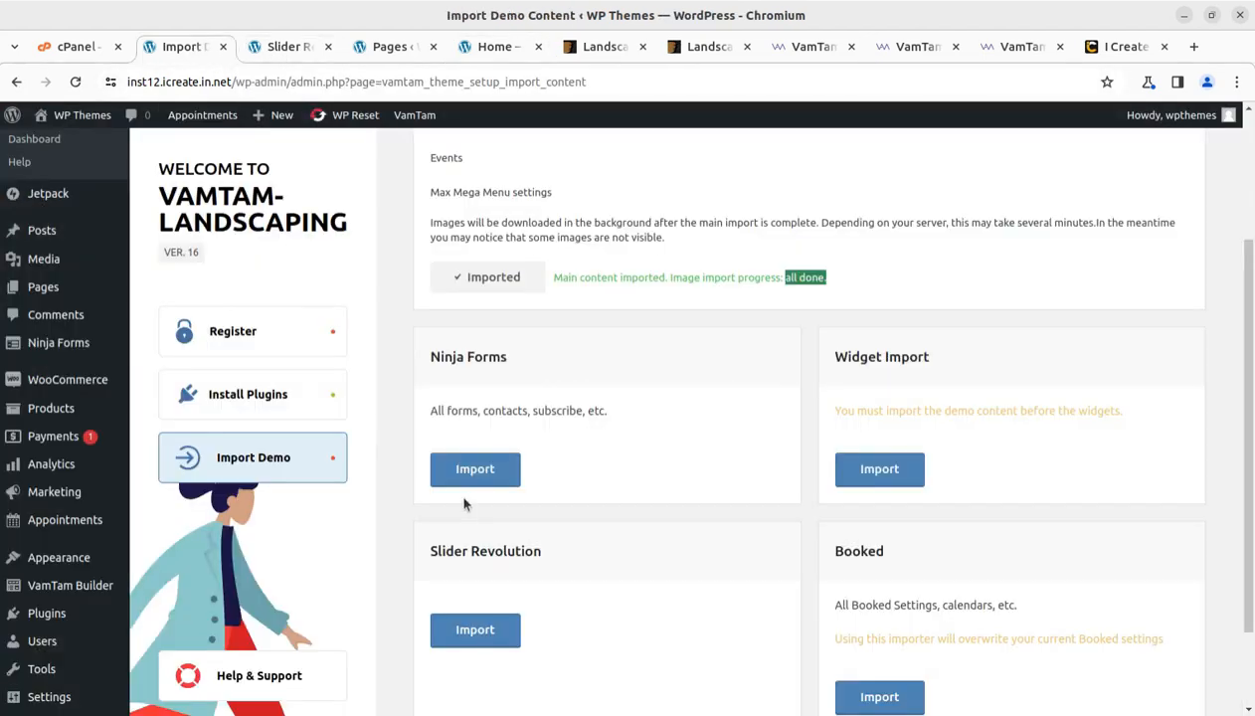
pyautogui.scroll(4, 628, 483)
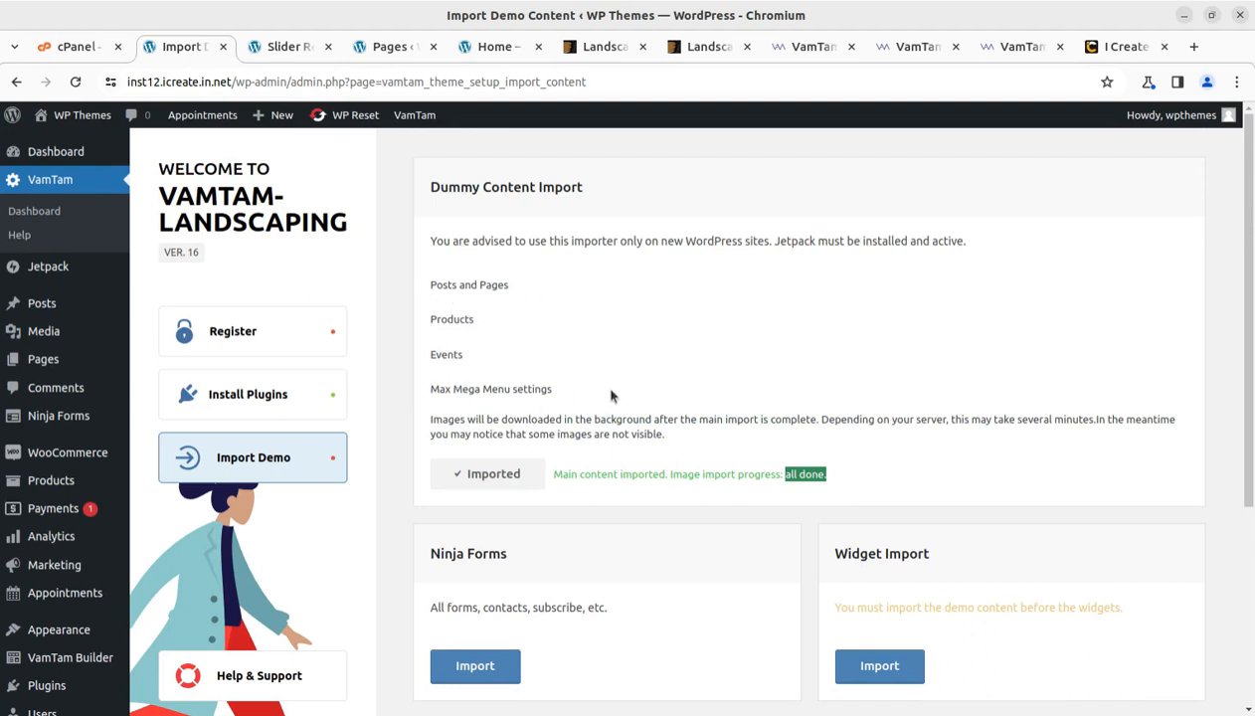
pyautogui.scroll(-4, 637, 448)
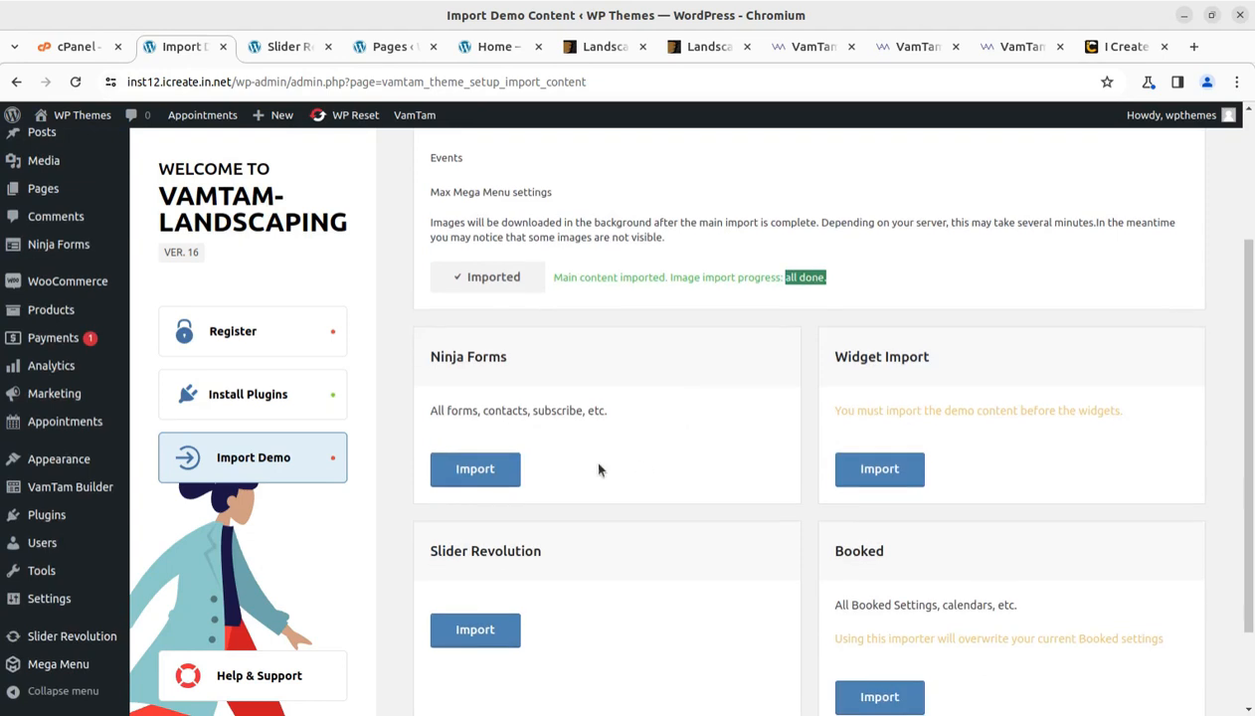
pyautogui.click(465, 481)
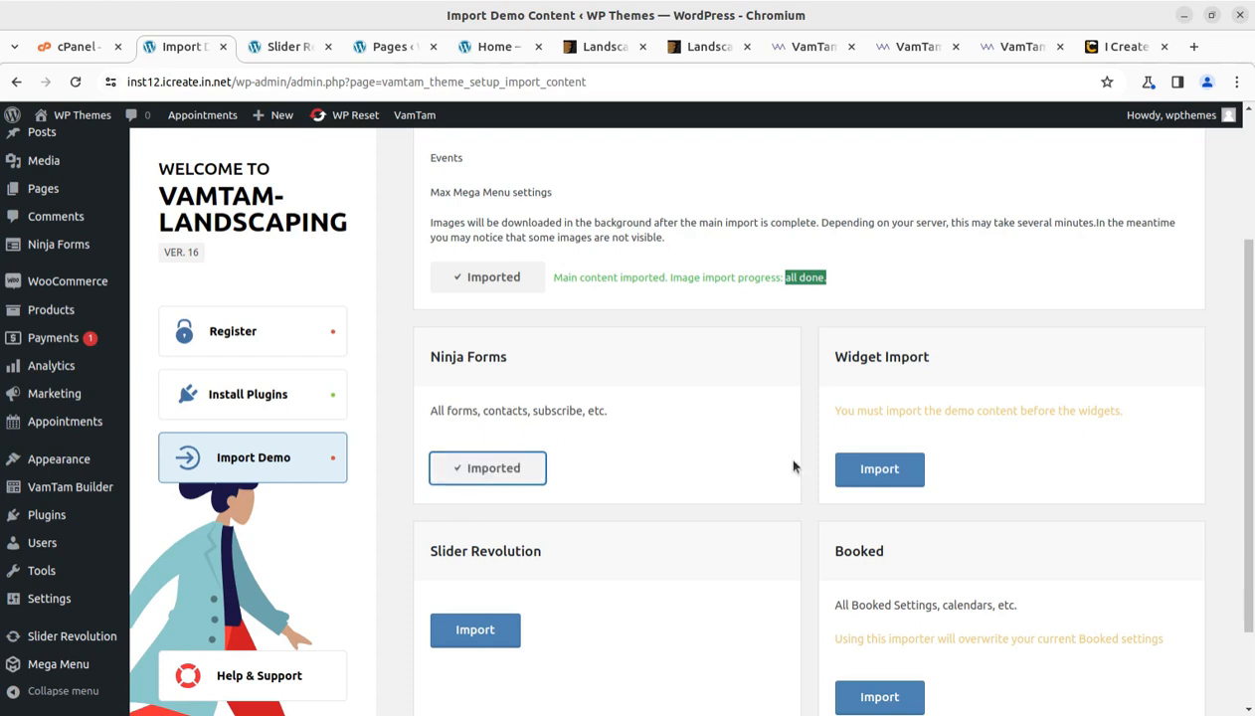
pyautogui.click(864, 471)
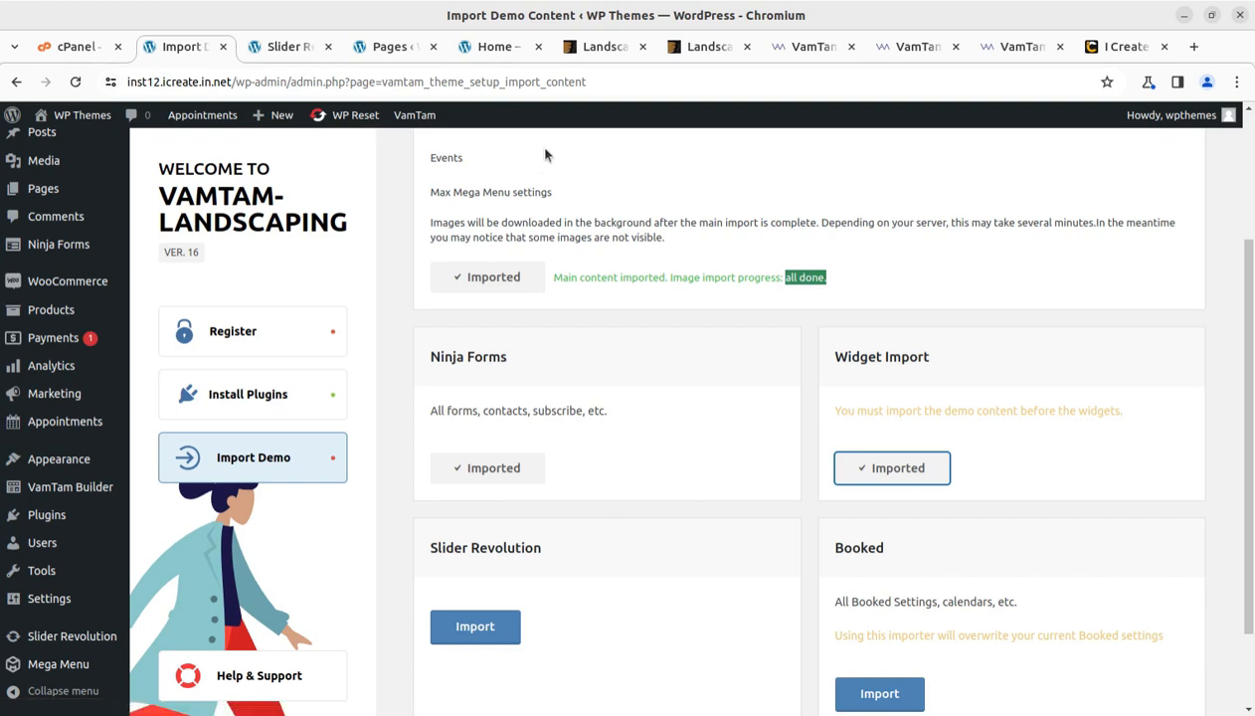
# - Import the Slider Revolution and Booked demo content after a look at the Home – Classic page
pyautogui.click(489, 50)
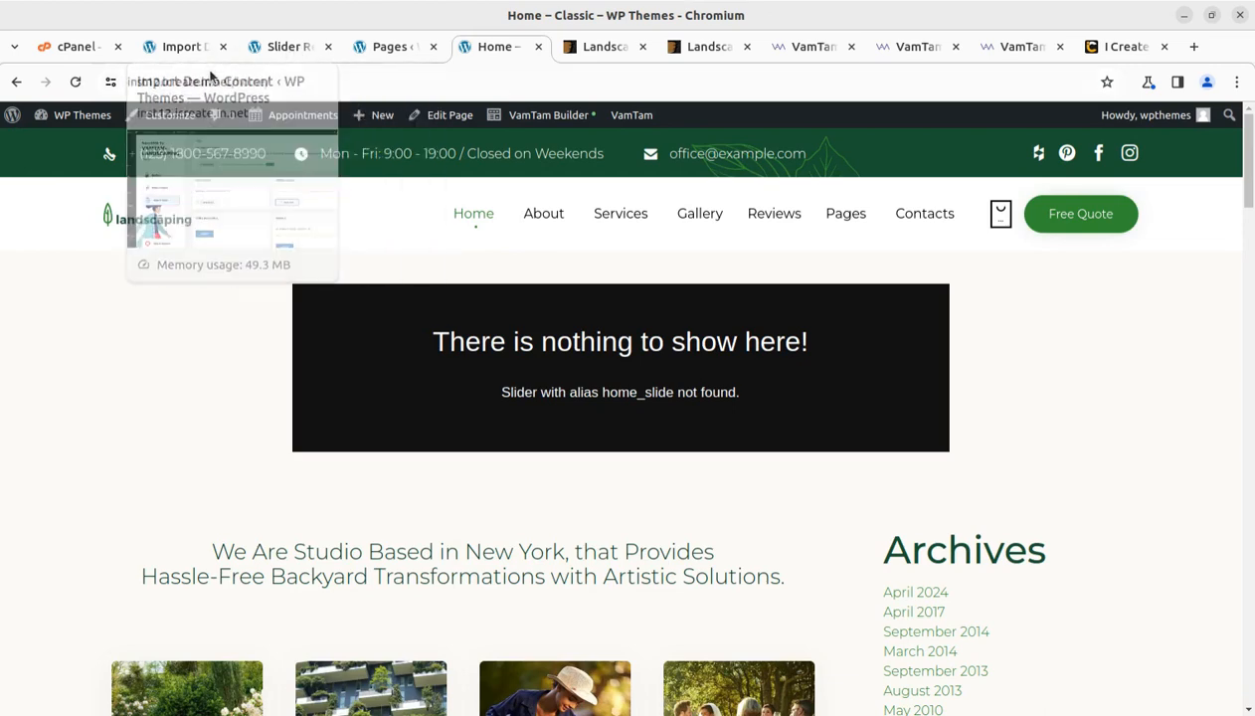
pyautogui.click(181, 49)
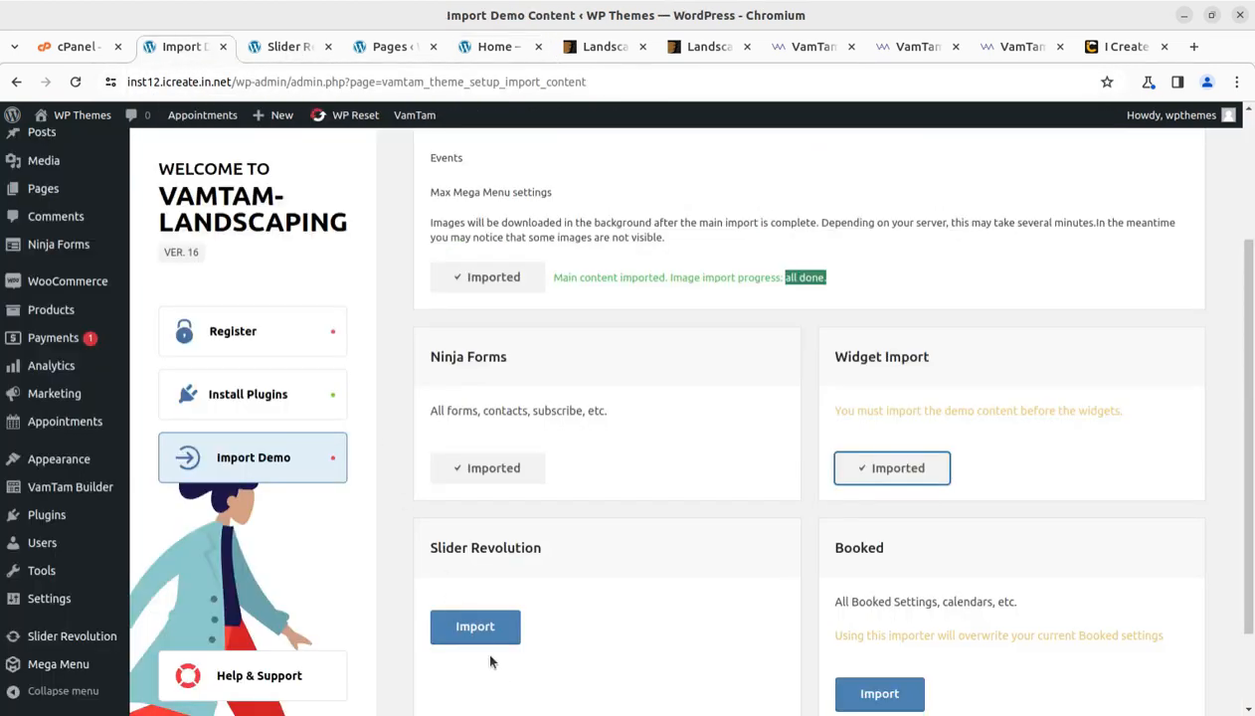
pyautogui.click(471, 627)
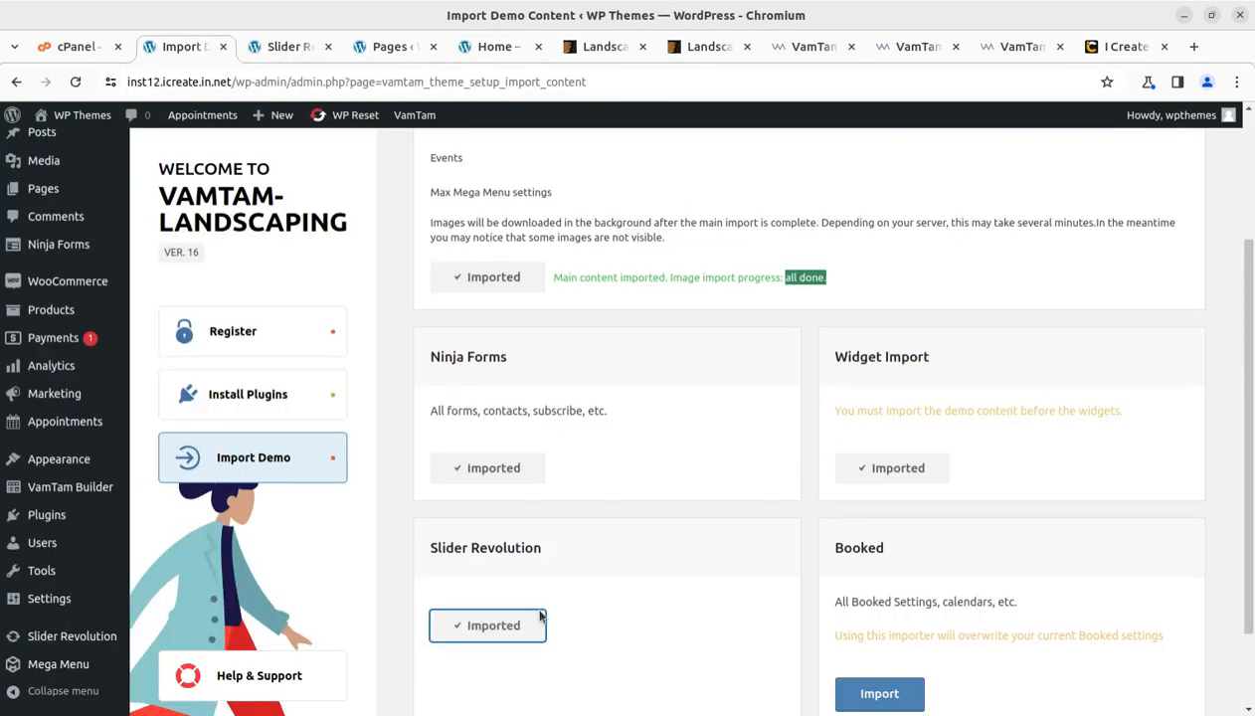
pyautogui.scroll(-2, 796, 592)
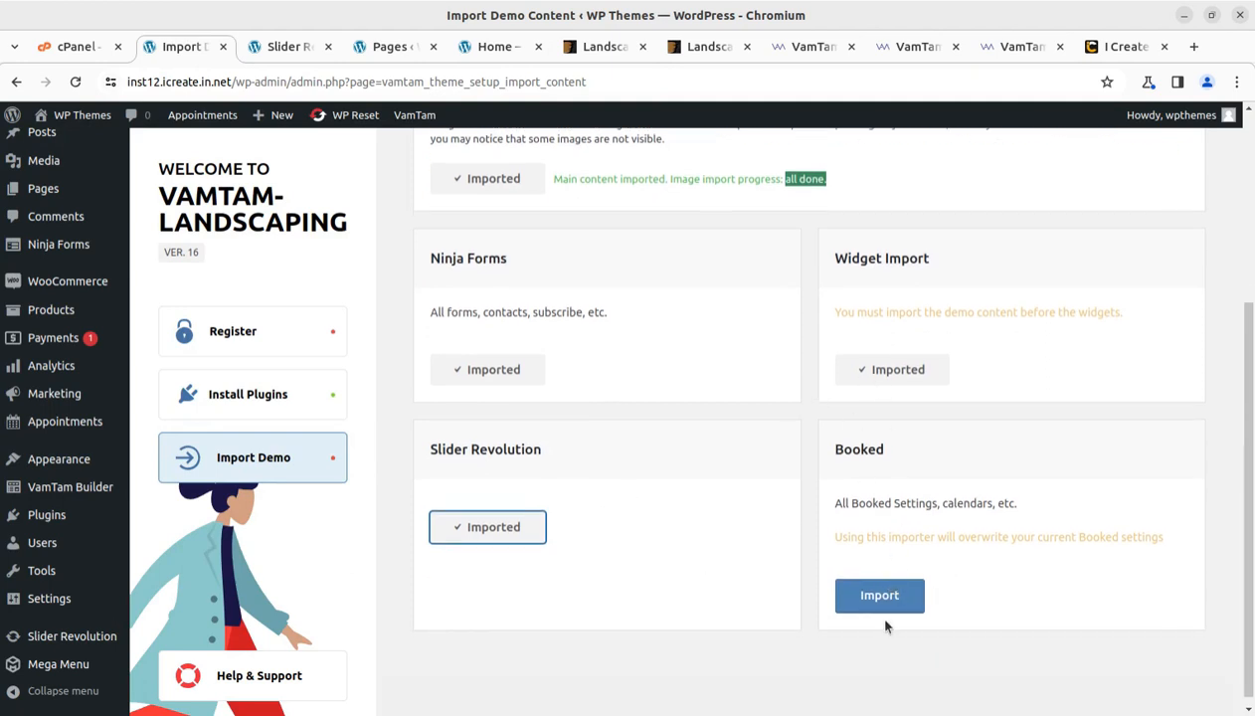
pyautogui.click(881, 609)
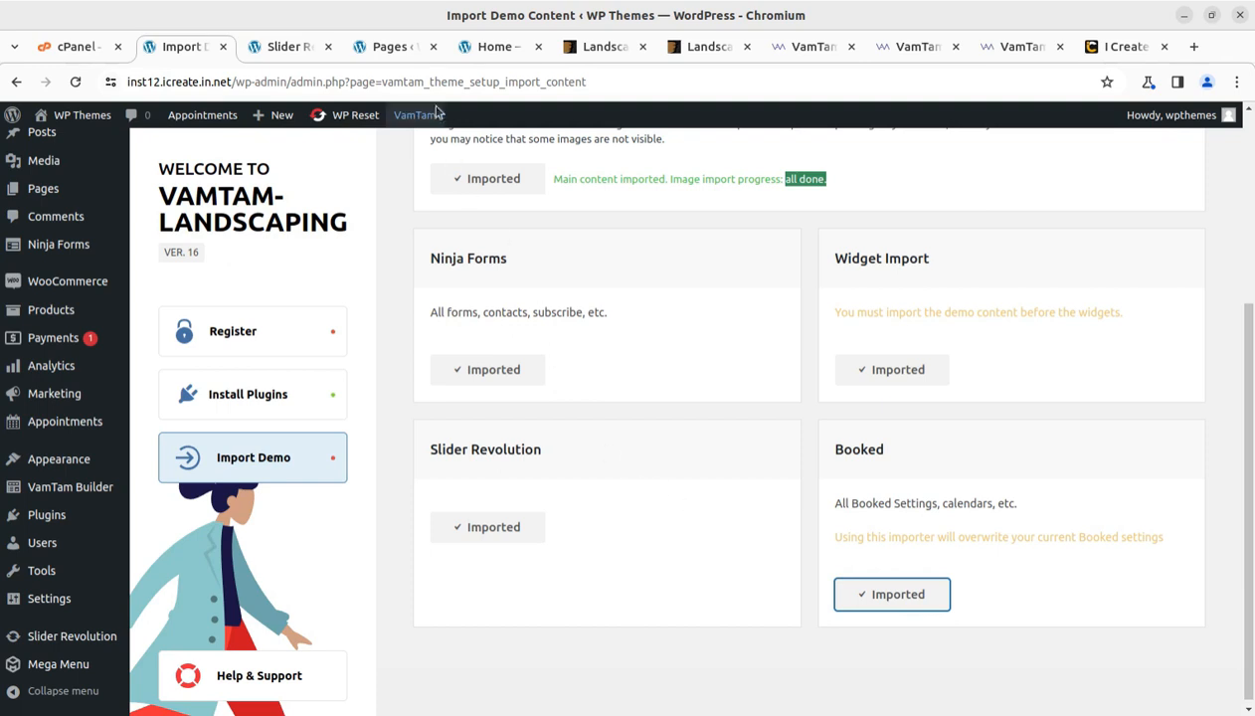
# - Reload the Home – Classic page and examine its slider, services sidebar and content sections
pyautogui.click(485, 45)
pyautogui.click(76, 82)
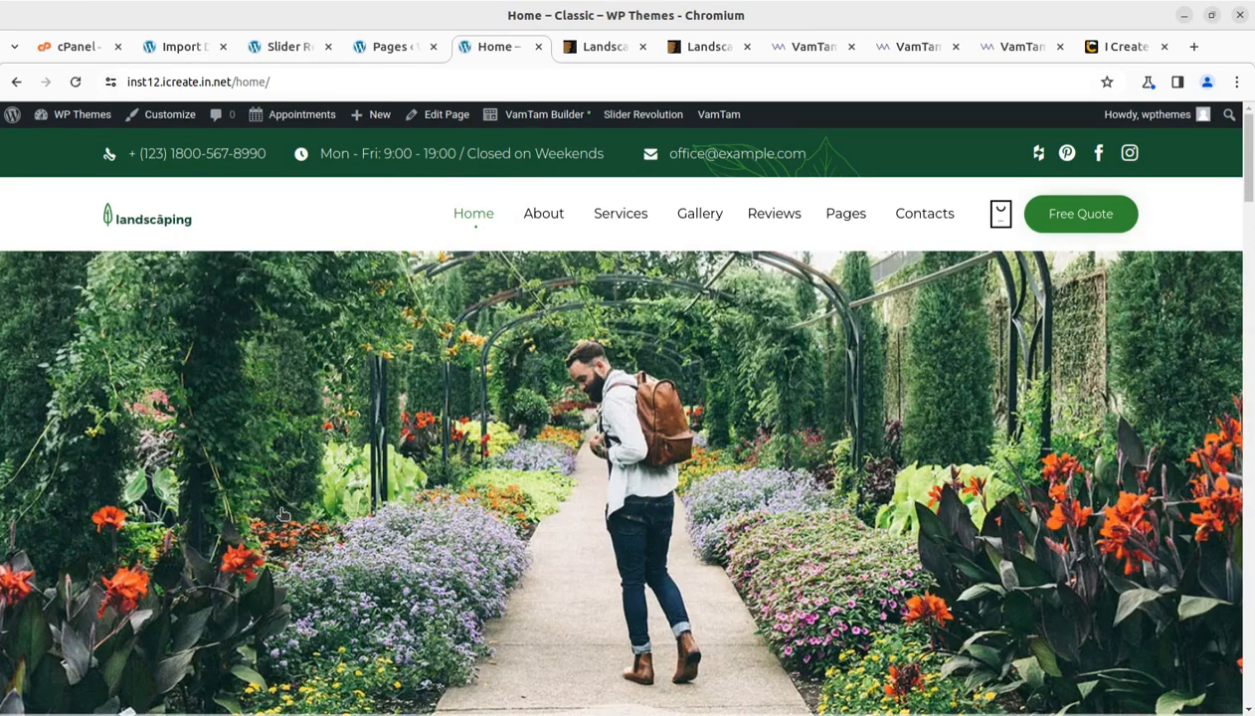
pyautogui.scroll(-6, 383, 478)
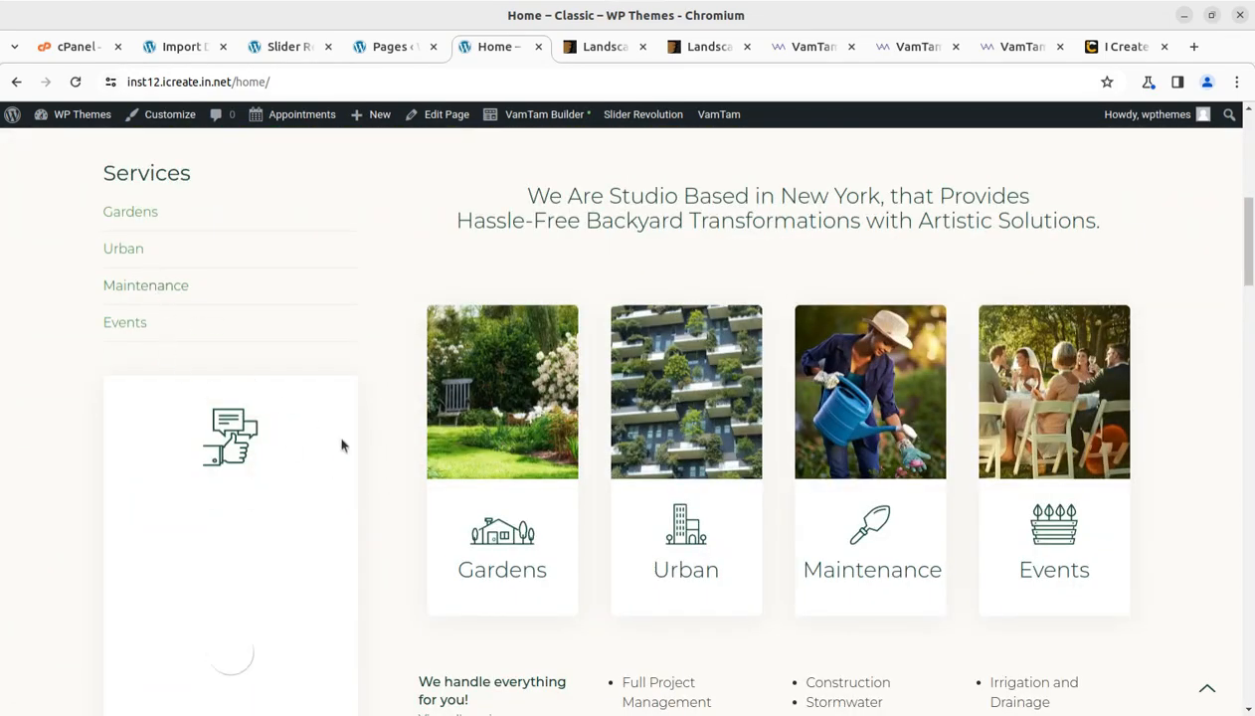
pyautogui.scroll(-7, 378, 468)
pyautogui.scroll(-5, 408, 488)
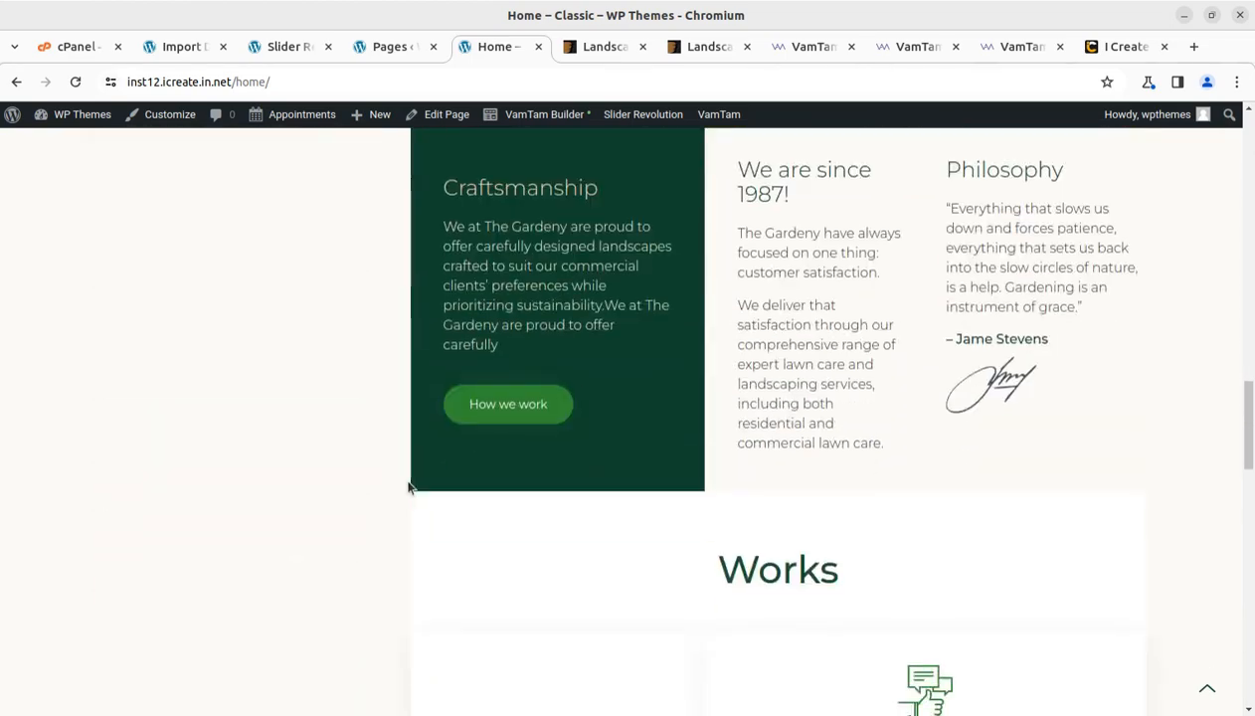
pyautogui.scroll(8, 408, 487)
pyautogui.scroll(3, 402, 447)
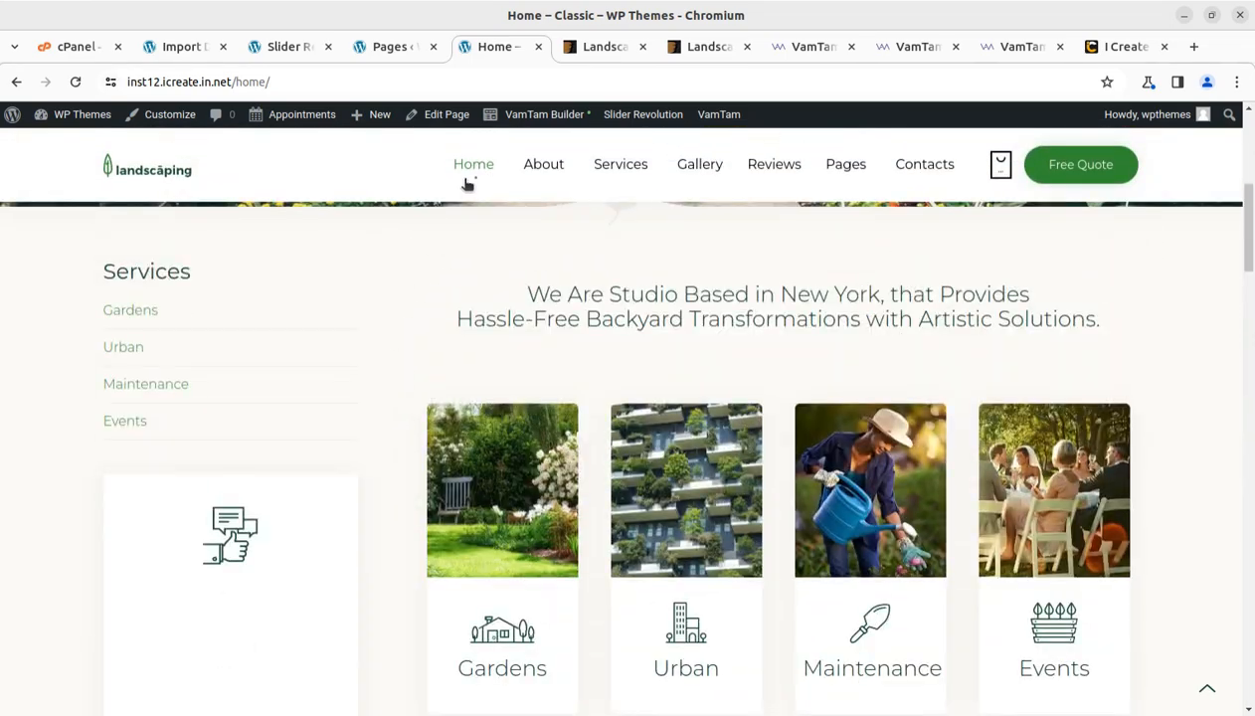
pyautogui.scroll(4, 488, 309)
pyautogui.scroll(1, 493, 269)
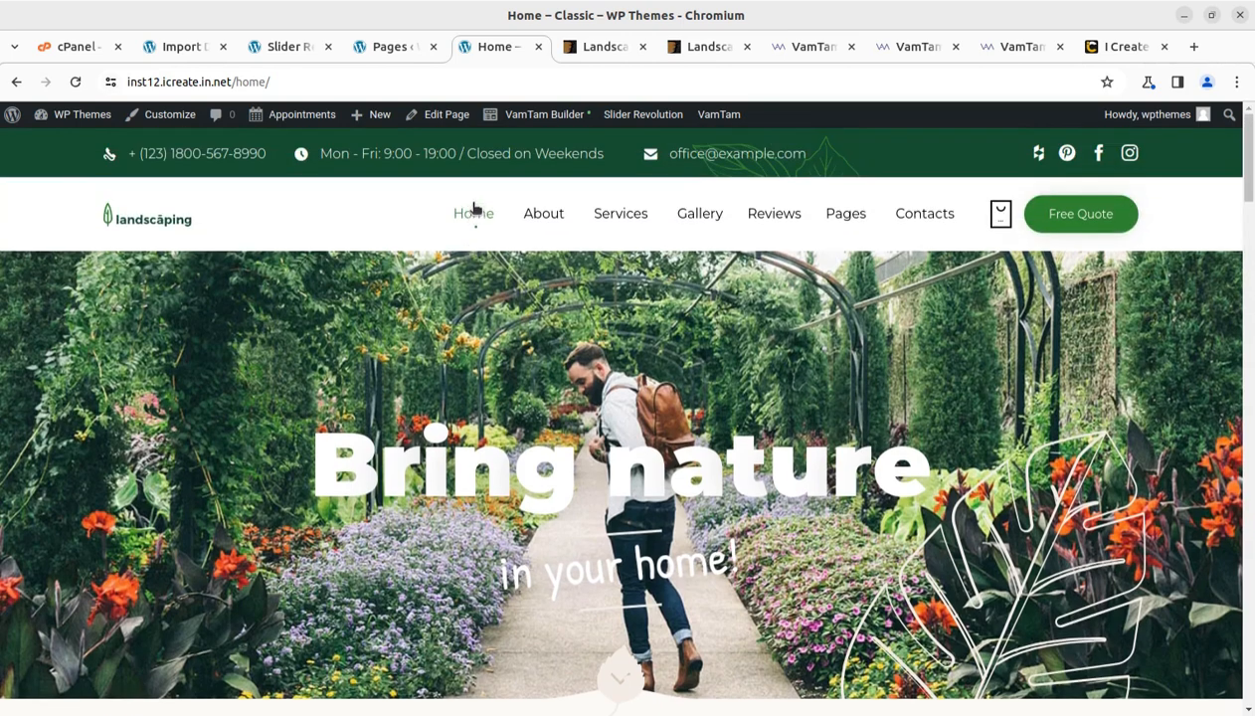
# - Open the main Landscaper homepage from the site navigation and review its slider, services, works and pricing sections
pyautogui.moveTo(476, 213)
pyautogui.click(486, 261)
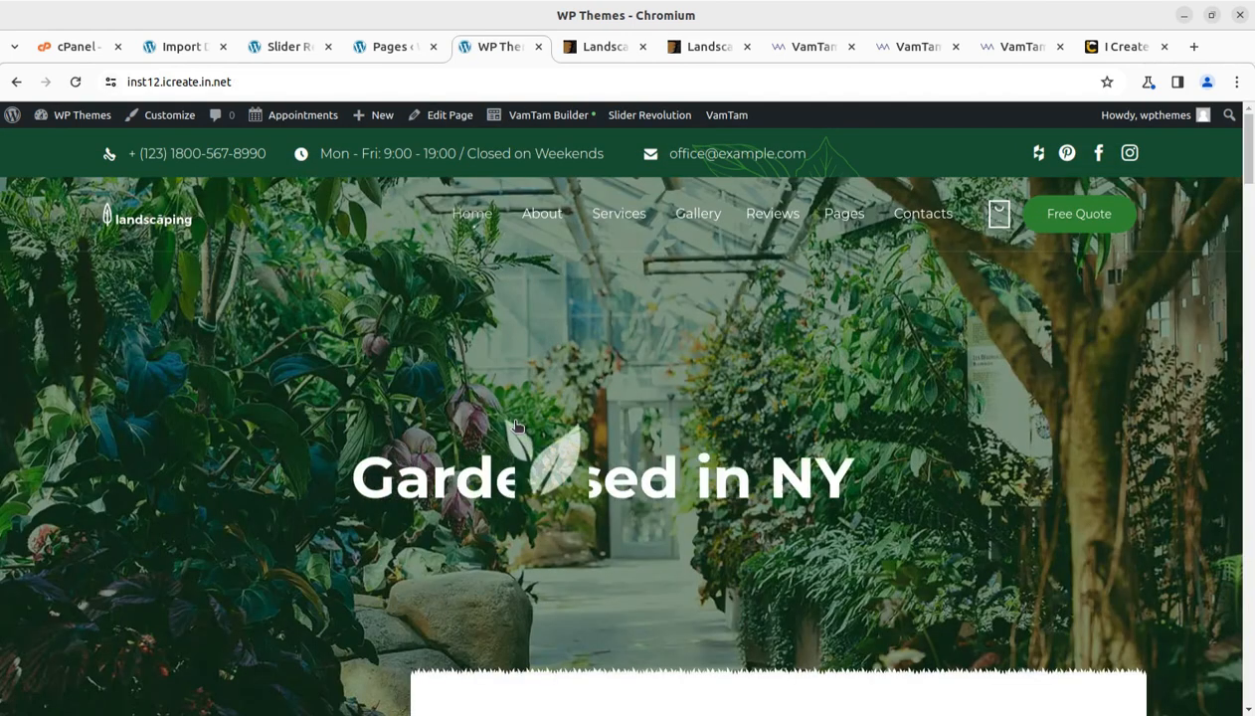
pyautogui.scroll(-4, 516, 426)
pyautogui.scroll(-2, 516, 425)
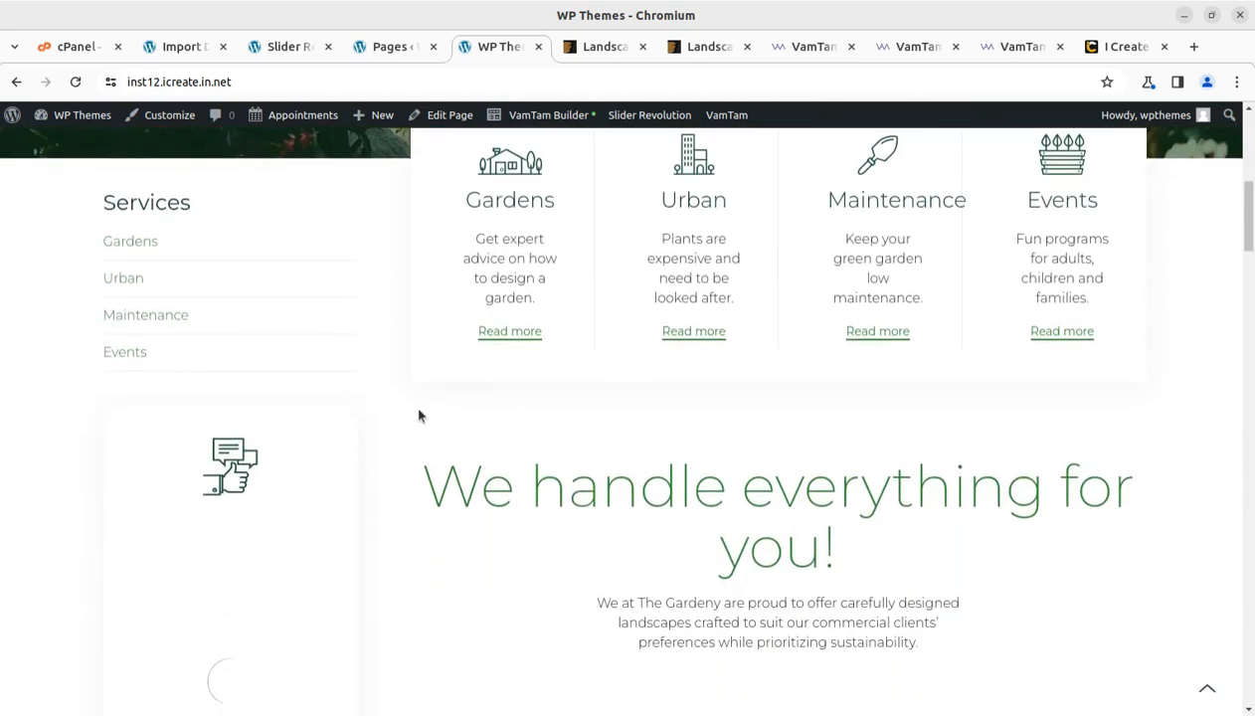
pyautogui.scroll(-5, 390, 412)
pyautogui.scroll(-5, 390, 412)
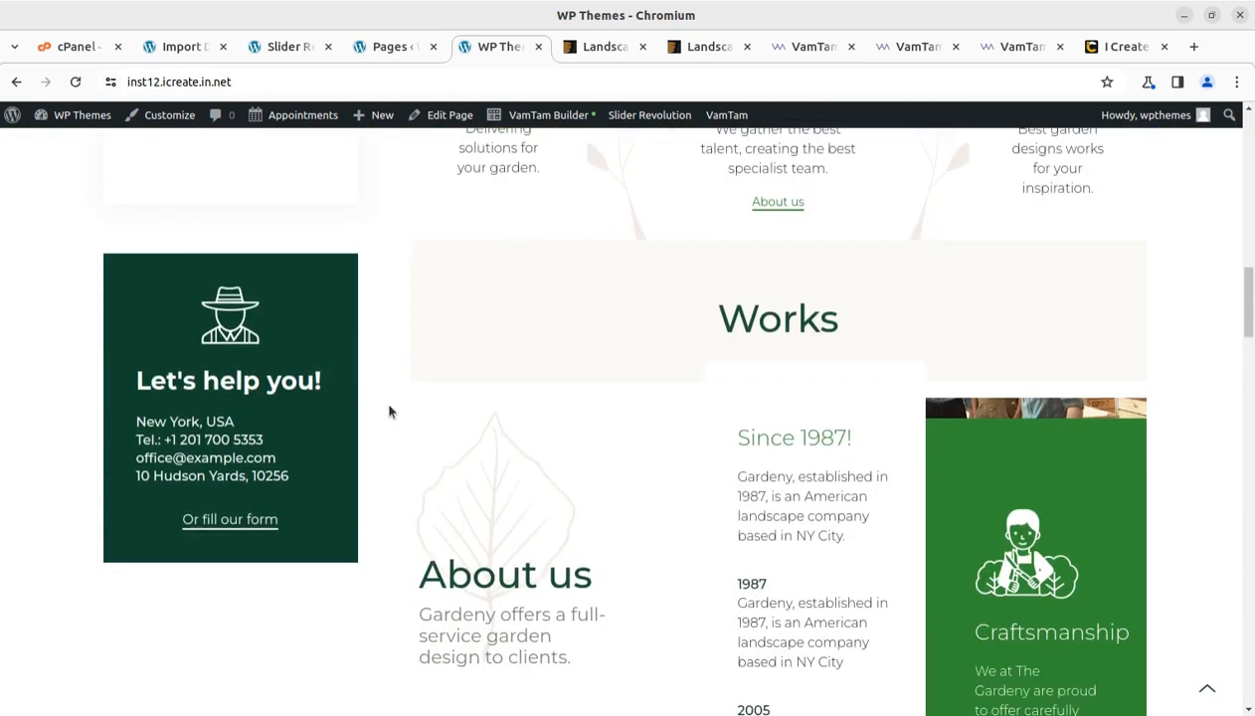
pyautogui.scroll(-8, 390, 412)
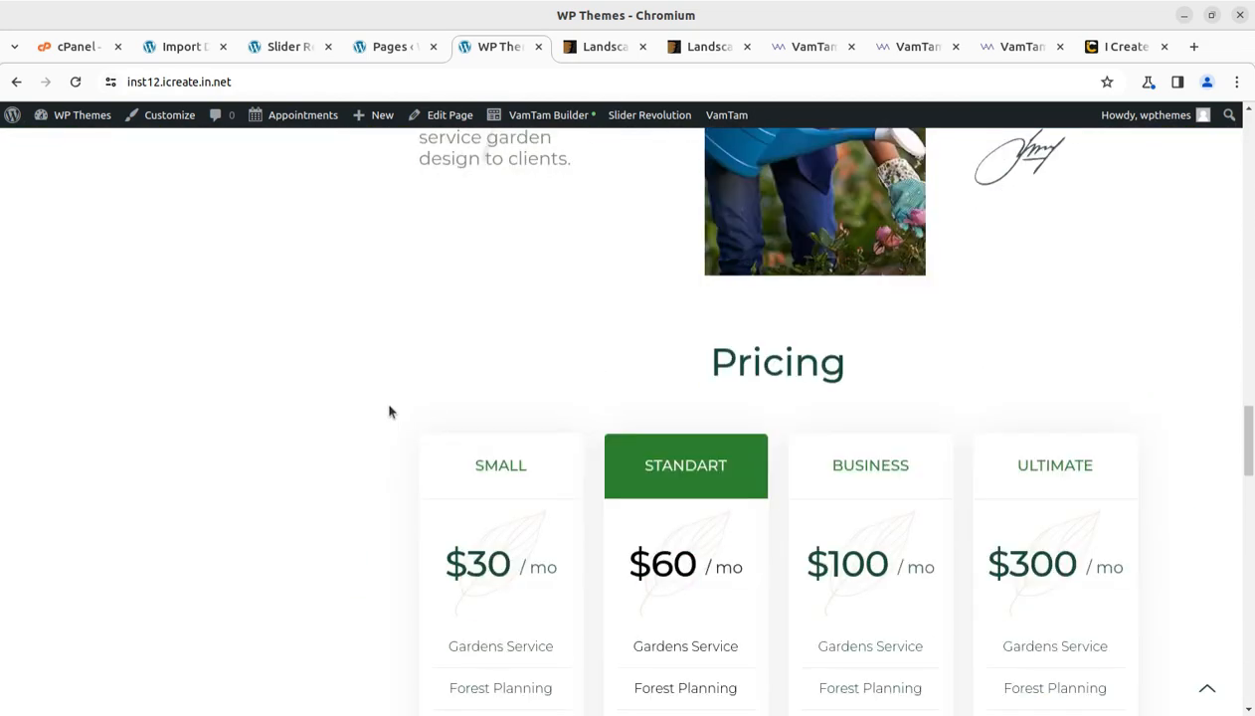
pyautogui.scroll(-6, 390, 412)
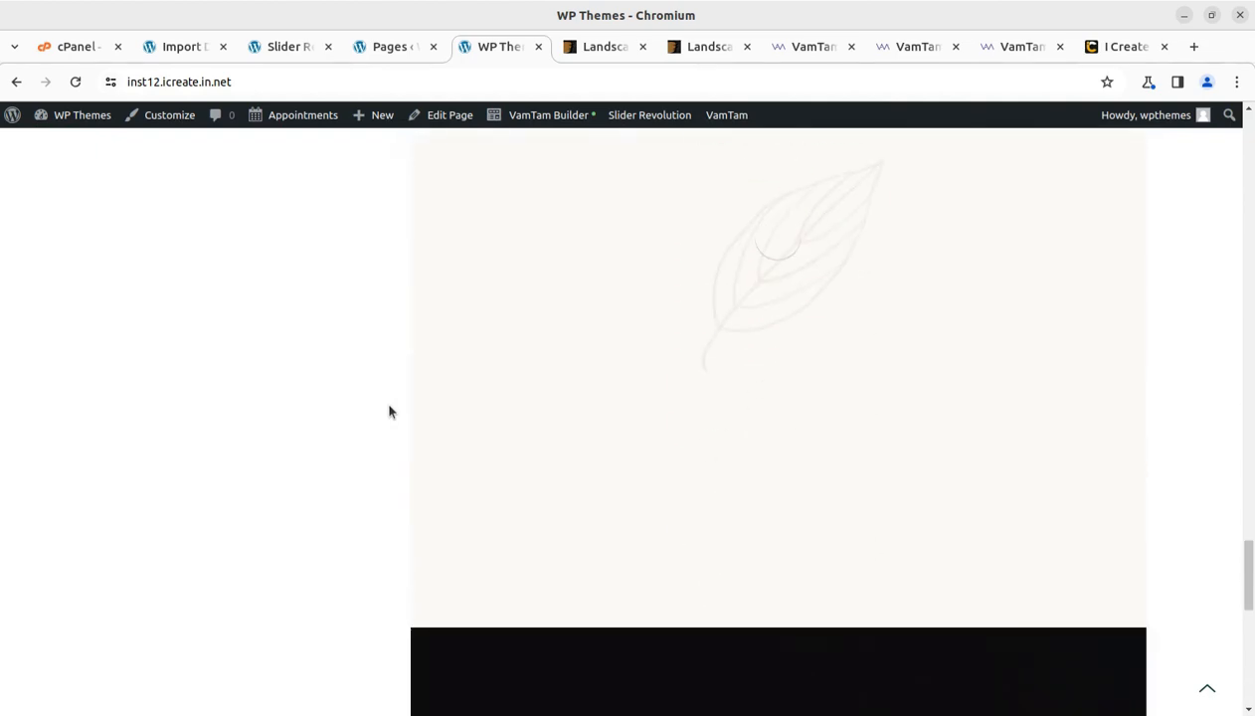
pyautogui.scroll(10, 390, 412)
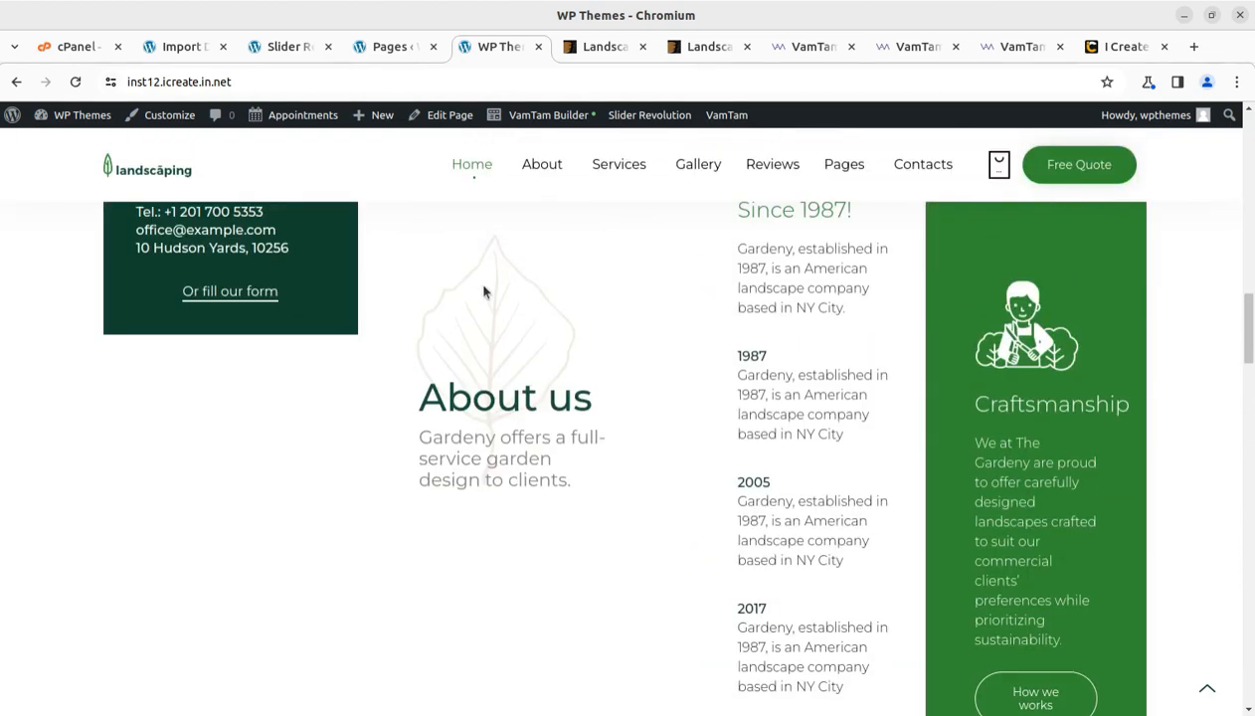
# - Open The Process page under About, look it over and close its browser tab
pyautogui.moveTo(541, 174)
pyautogui.click(552, 241)
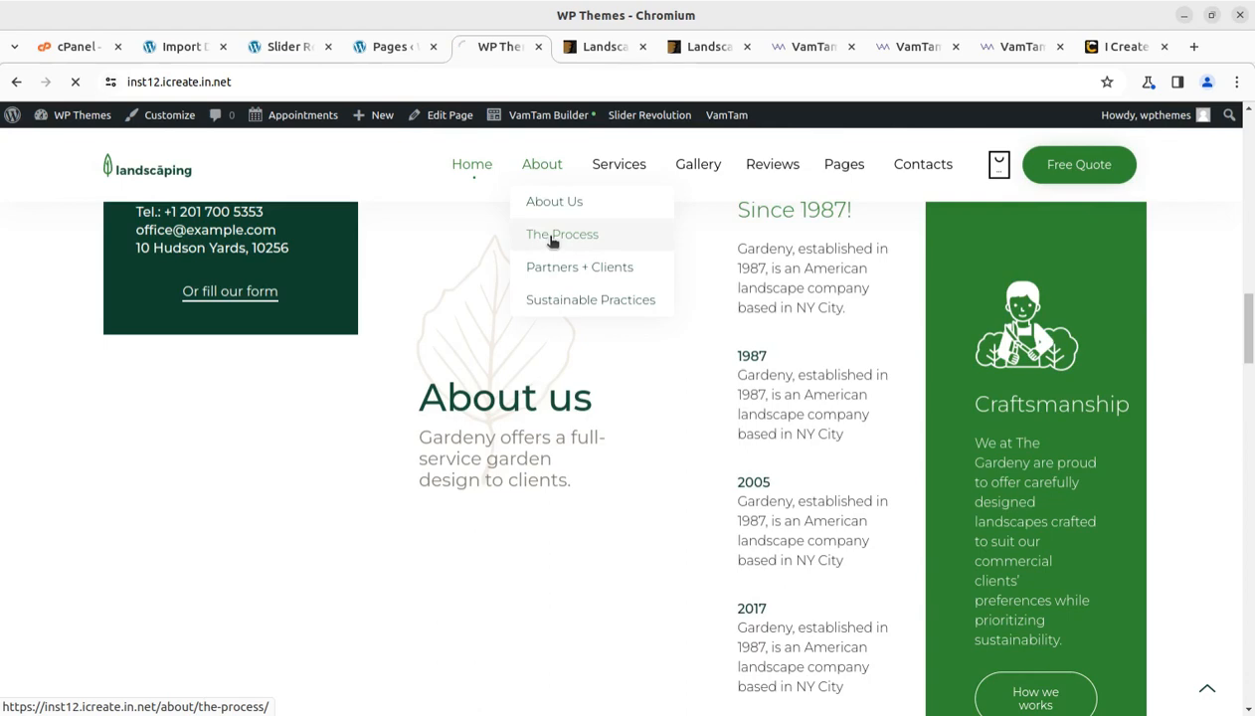
pyautogui.scroll(-4, 602, 491)
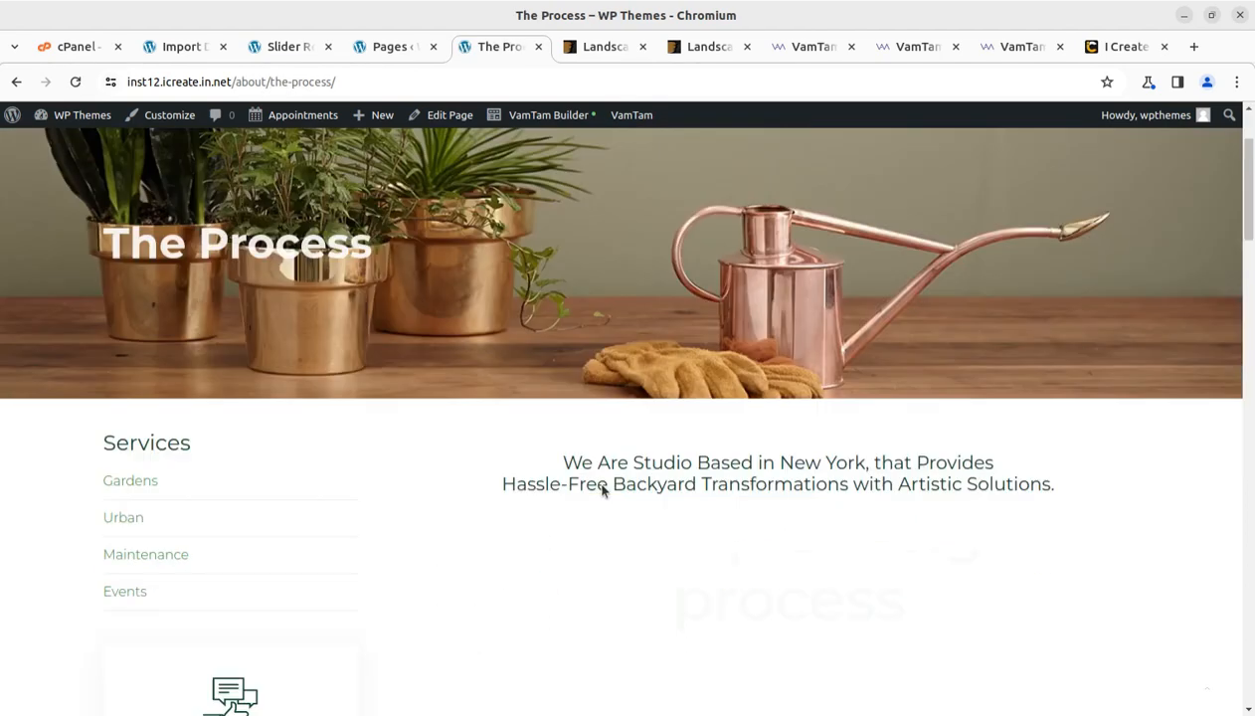
pyautogui.scroll(-4, 602, 490)
pyautogui.scroll(8, 602, 491)
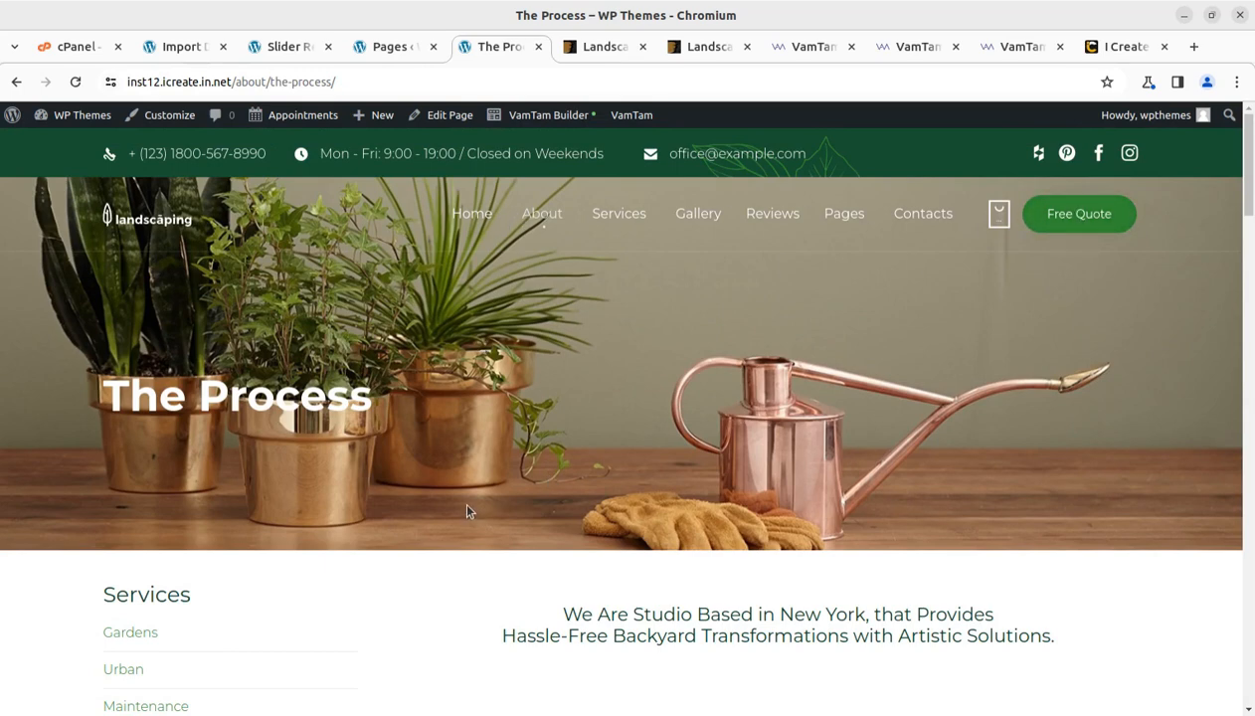
pyautogui.click(538, 47)
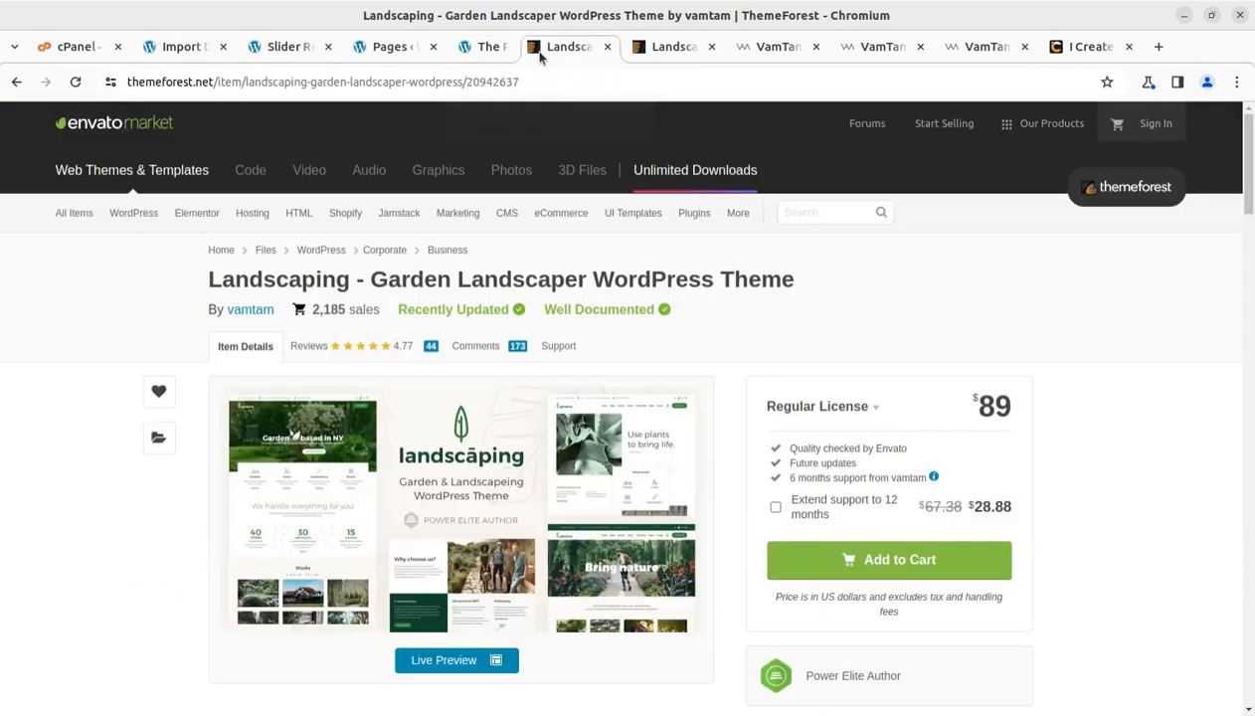
# - Open the site's front end in a new browser tab from the Import Demo Content admin page and view its homepage
pyautogui.click(388, 52)
pyautogui.click(276, 52)
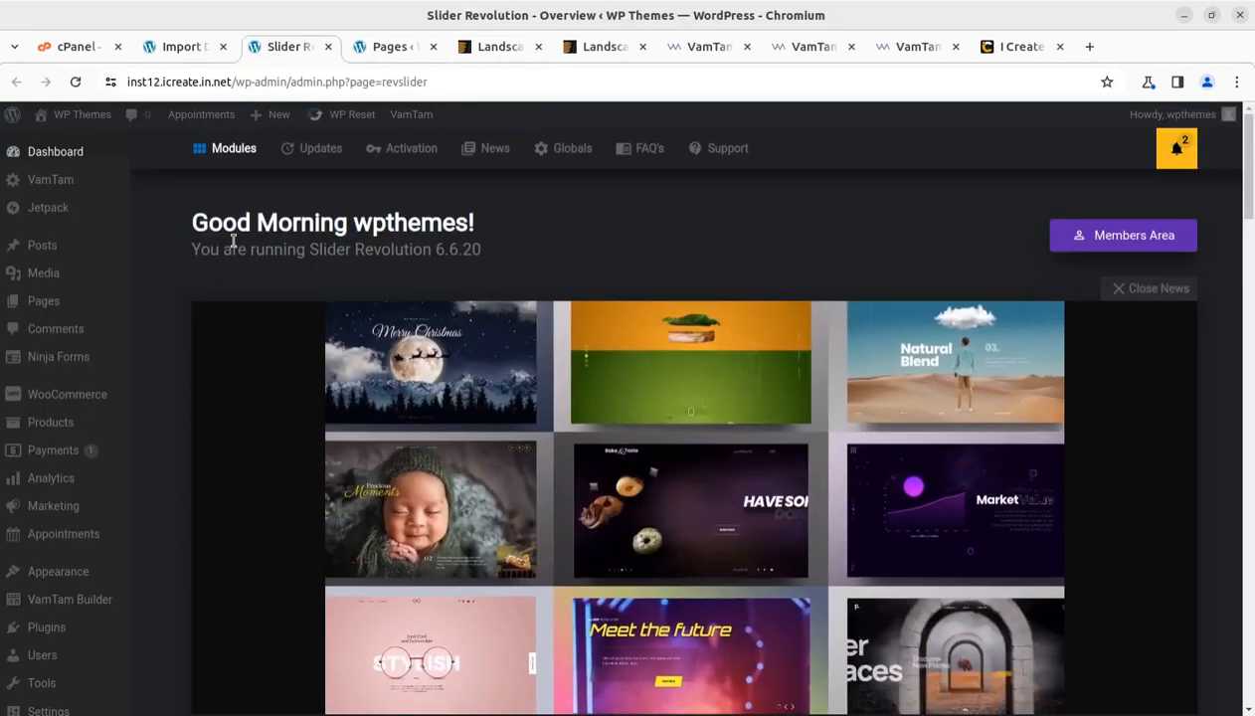
pyautogui.click(199, 47)
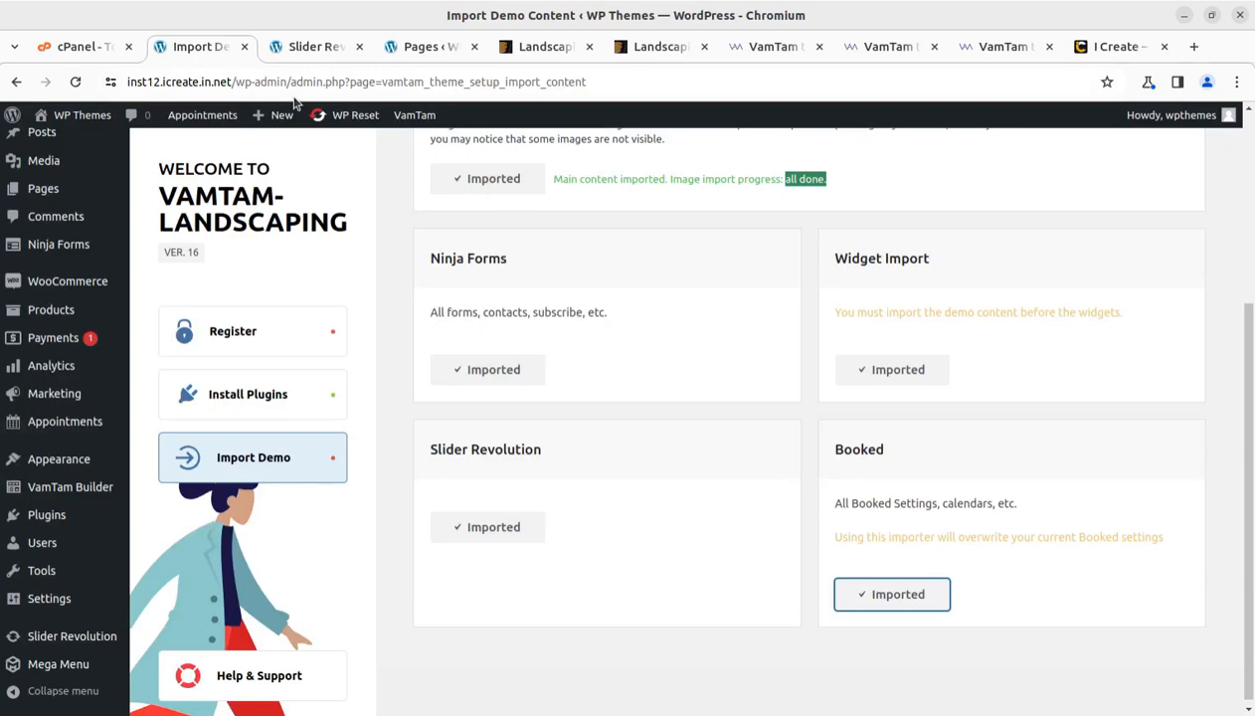
pyautogui.moveTo(40, 115)
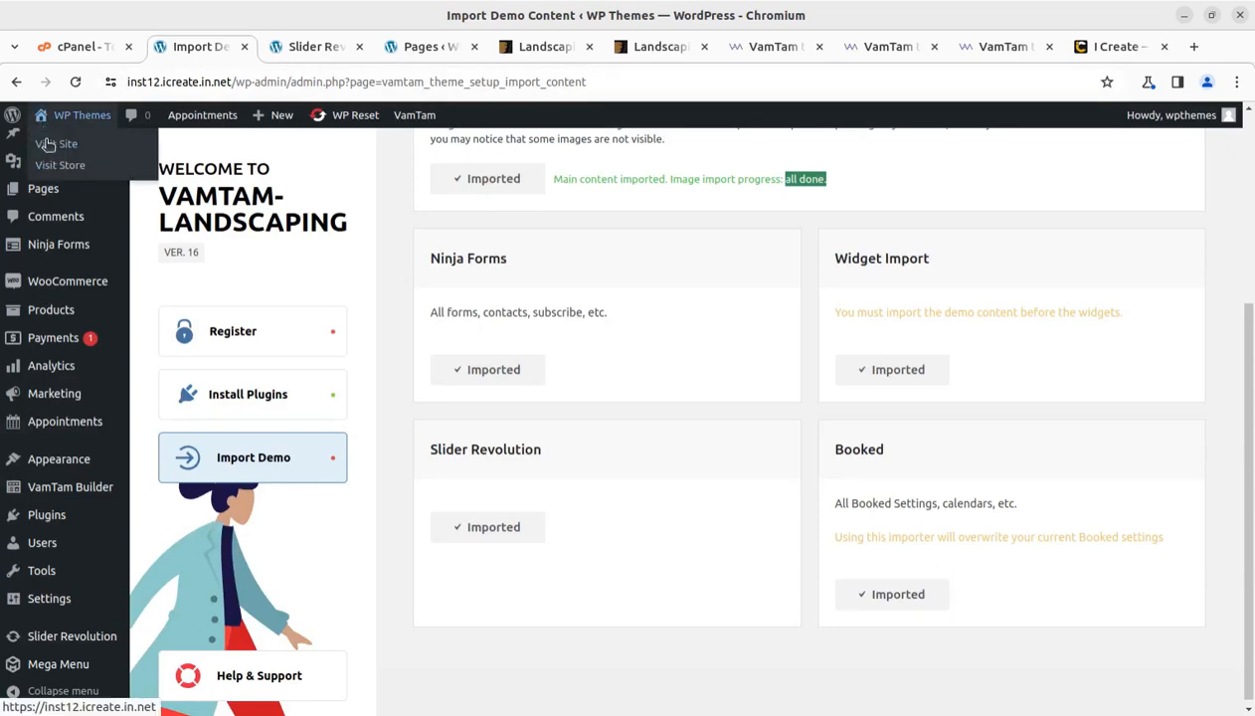
pyautogui.middleClick(50, 142)
pyautogui.click(304, 50)
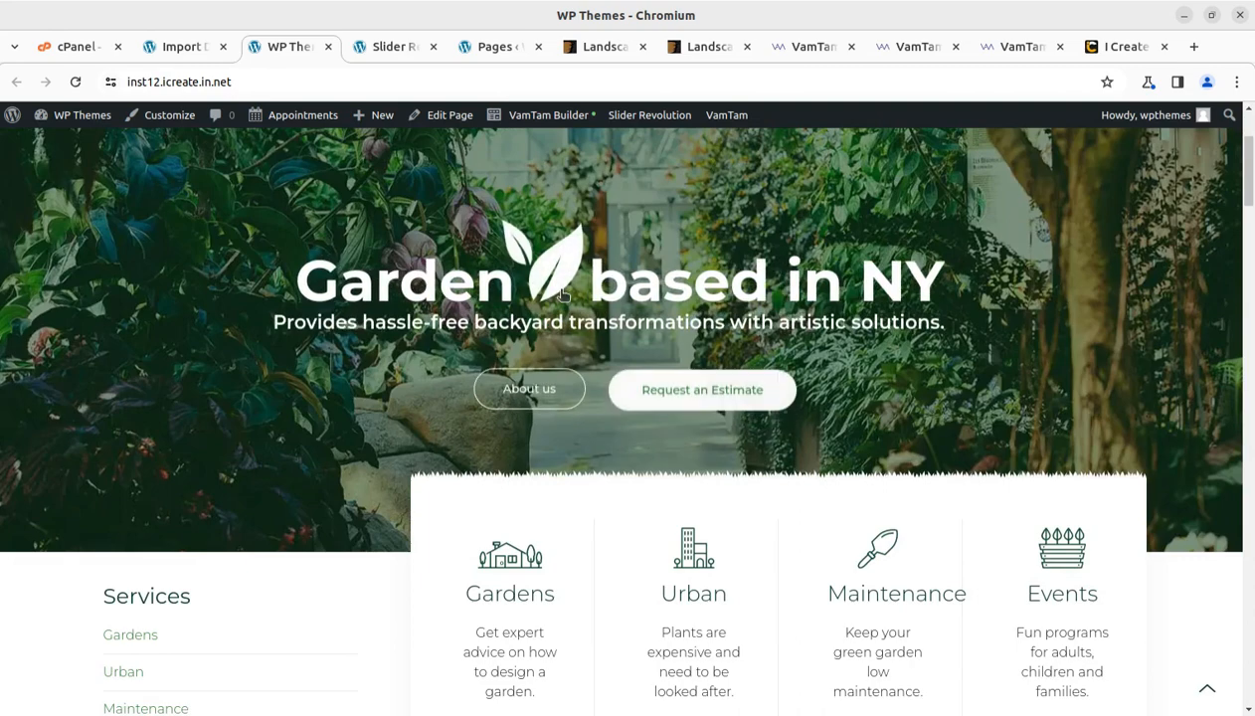
# - Look over the Landscaping theme's ThemeForest listing, then return to the site's homepage
pyautogui.click(597, 50)
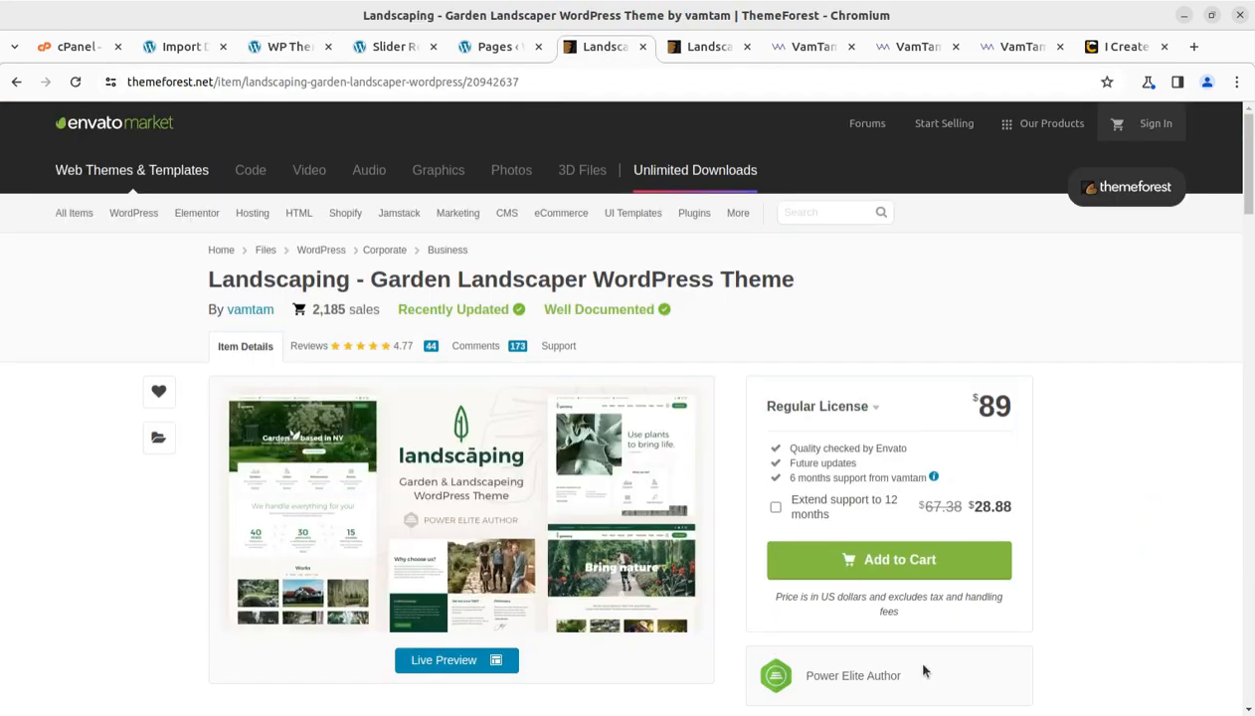
pyautogui.scroll(-2, 915, 662)
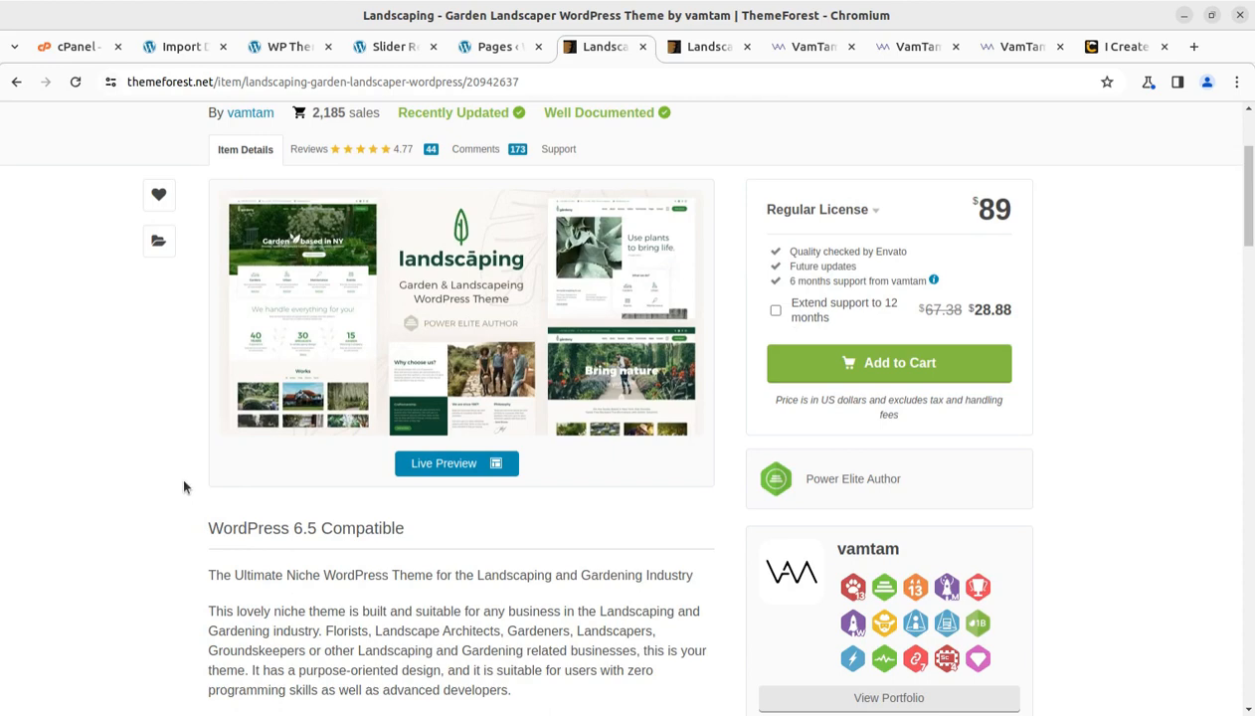
pyautogui.scroll(2, 413, 610)
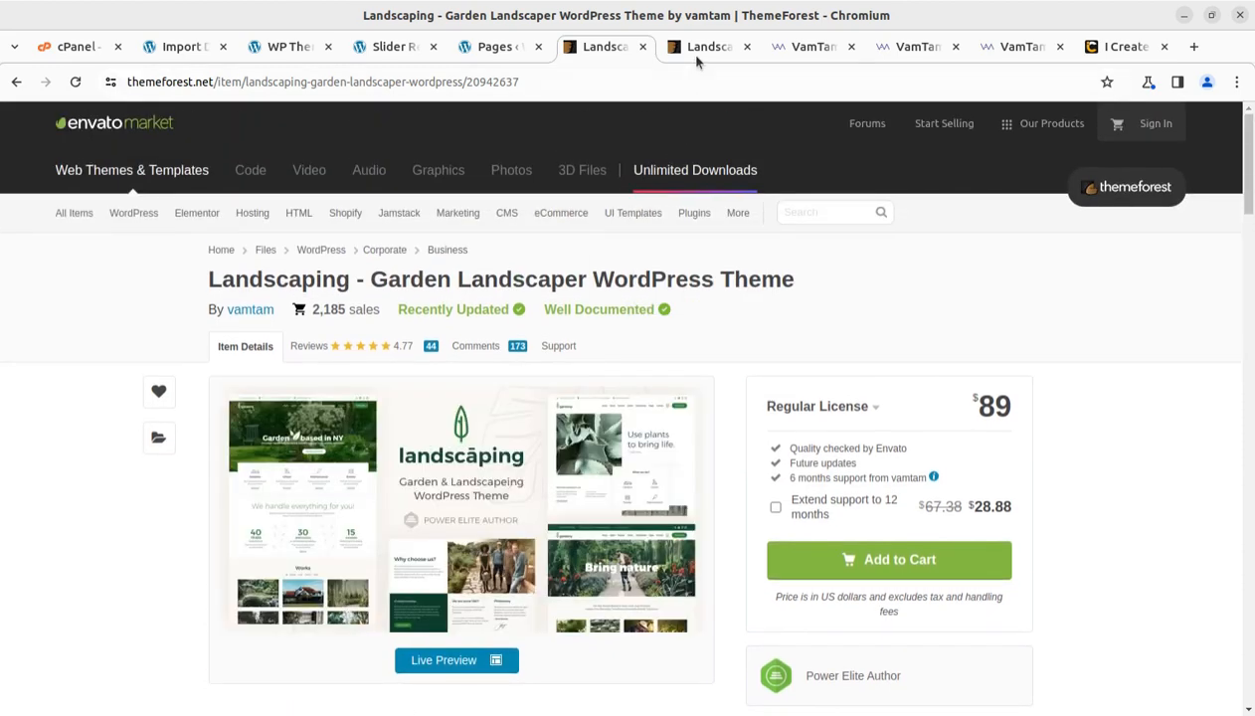
pyautogui.click(372, 53)
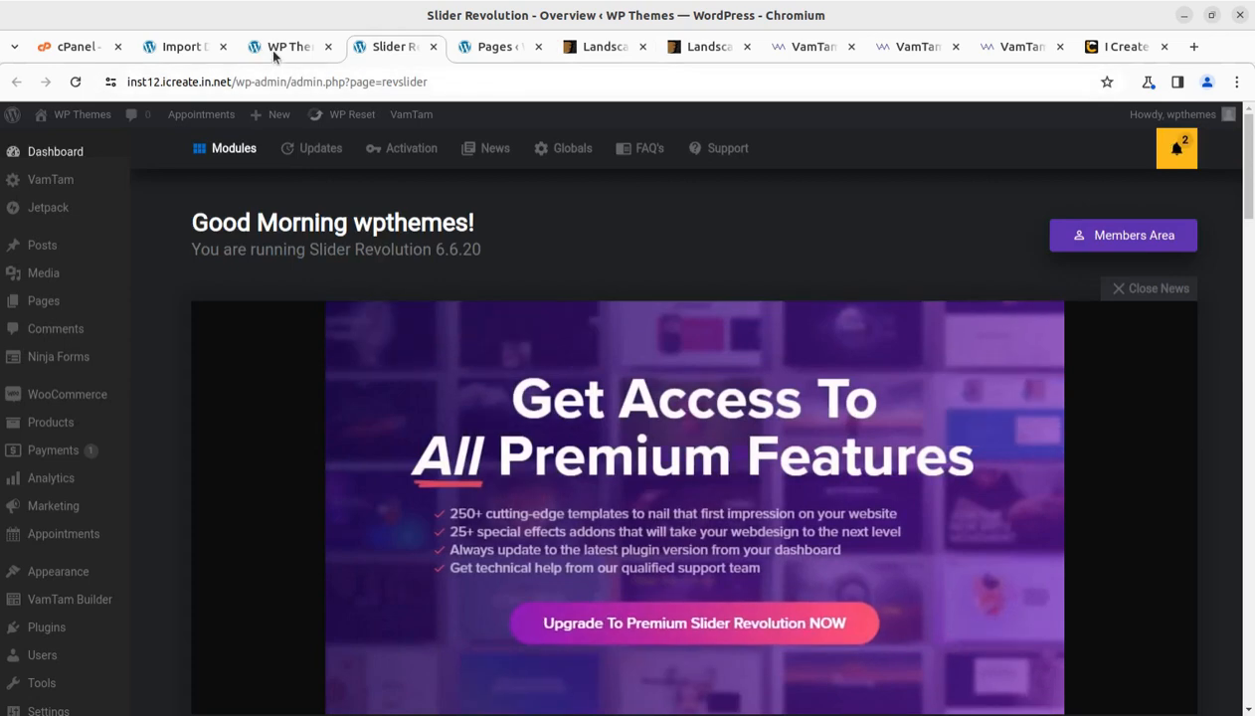
pyautogui.click(272, 52)
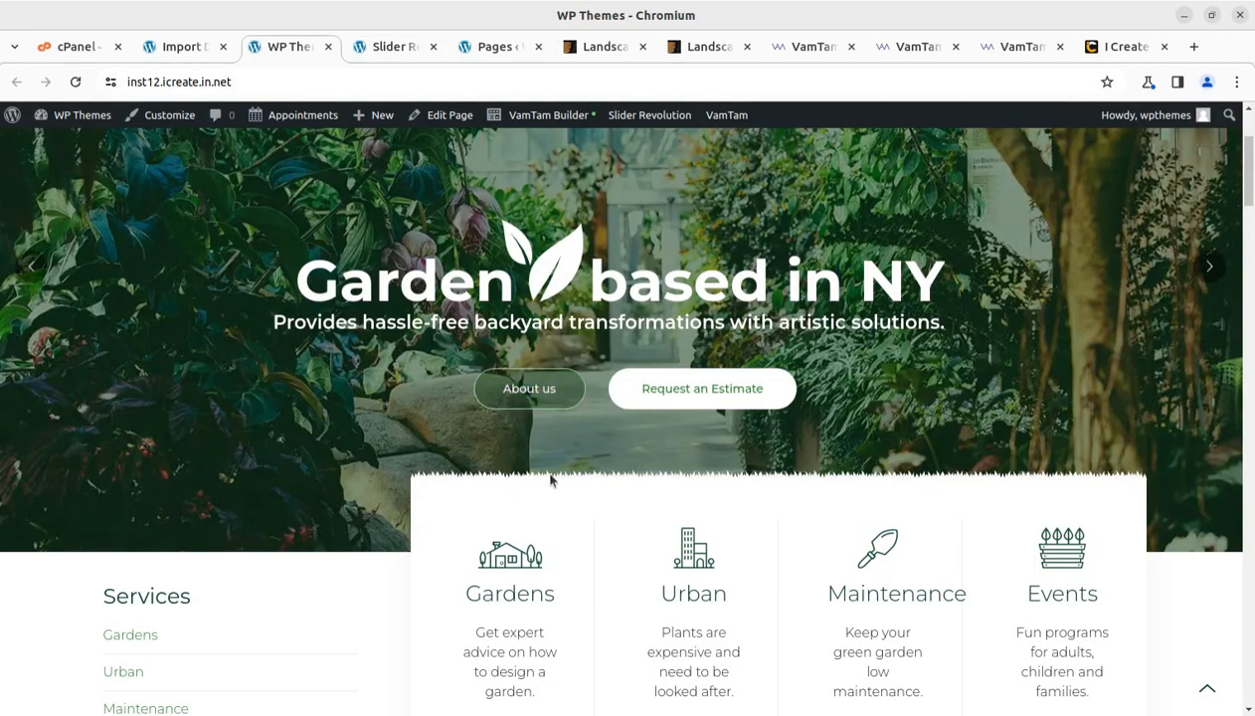
# - Switch to the i-Create website, open and close its chat window, and reload its home page
pyautogui.click(1119, 47)
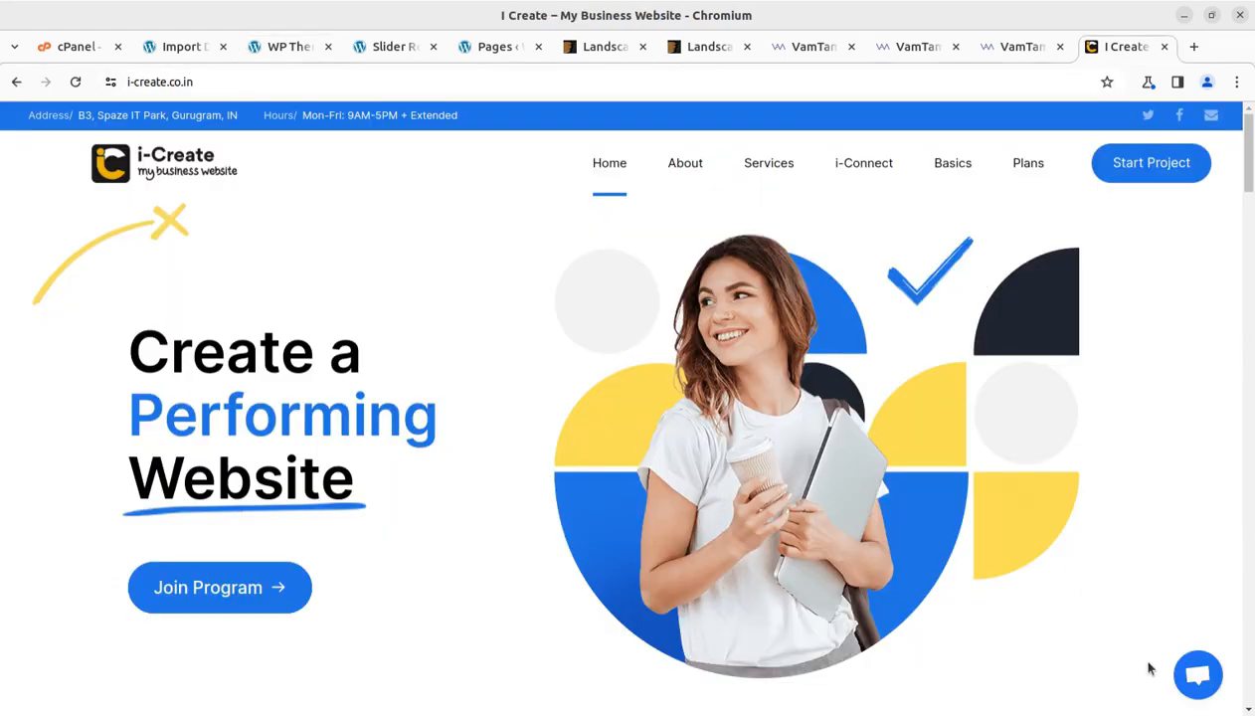
pyautogui.click(1199, 677)
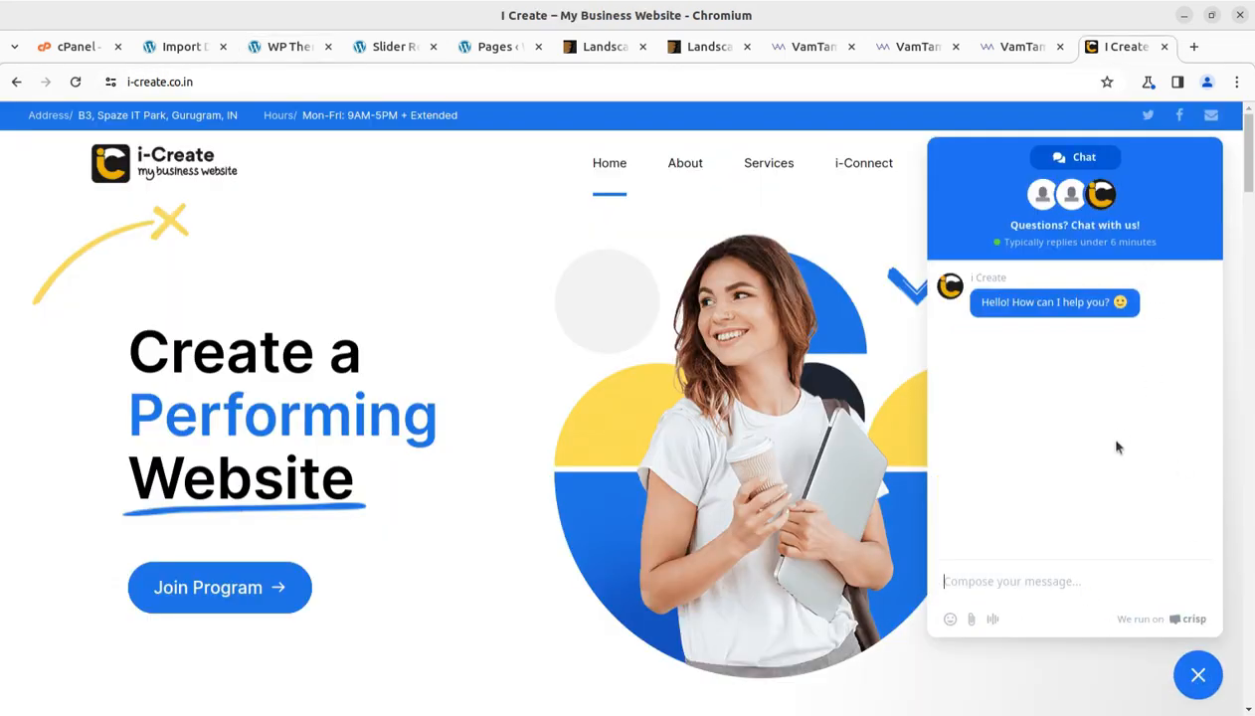
pyautogui.click(1185, 676)
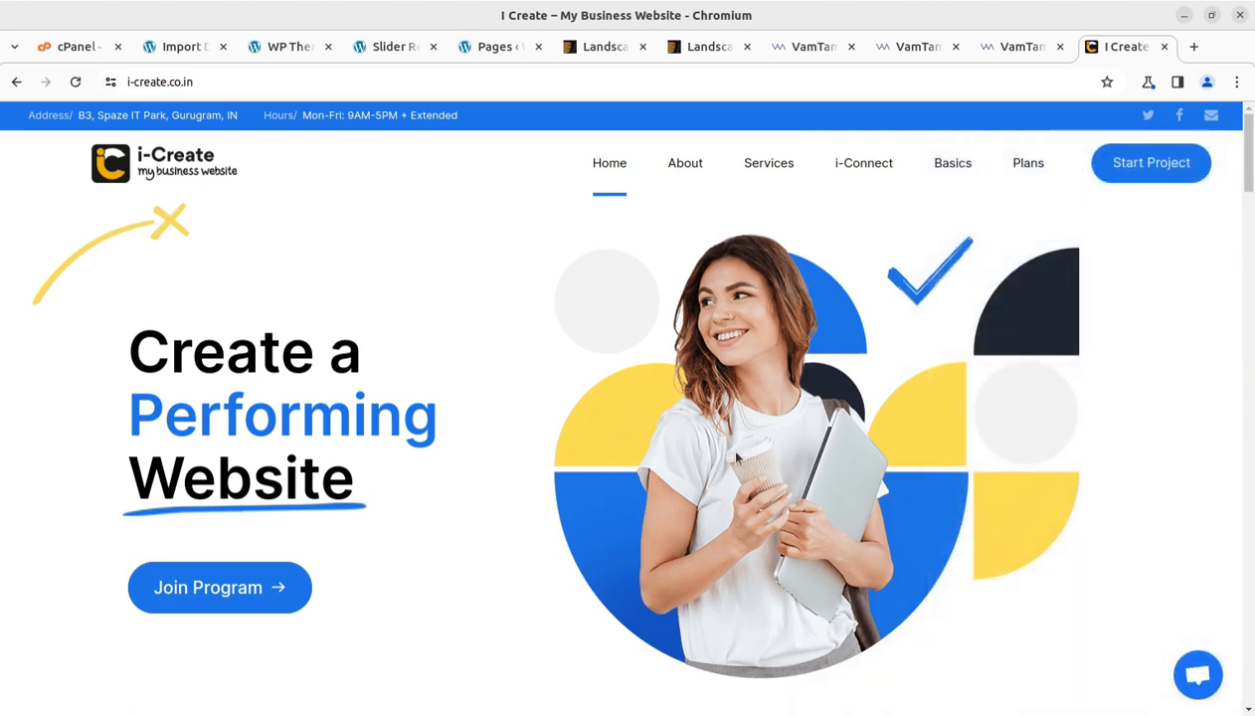
pyautogui.moveTo(855, 174)
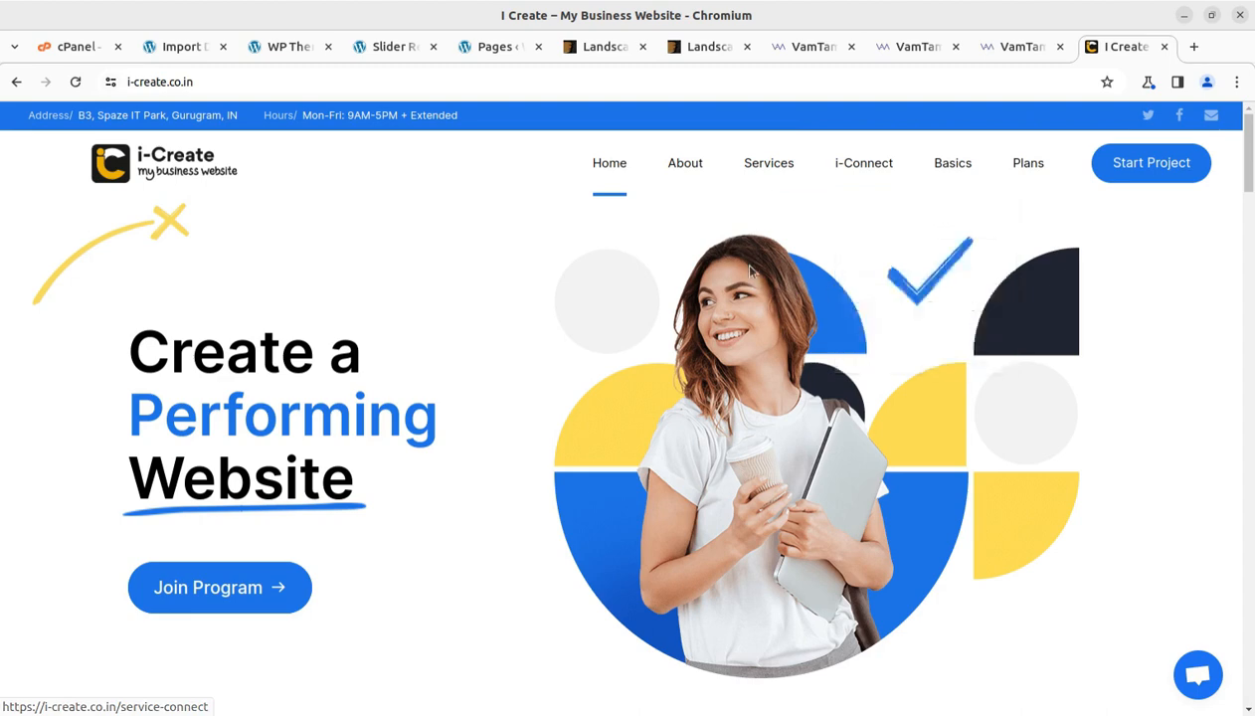
pyautogui.click(157, 165)
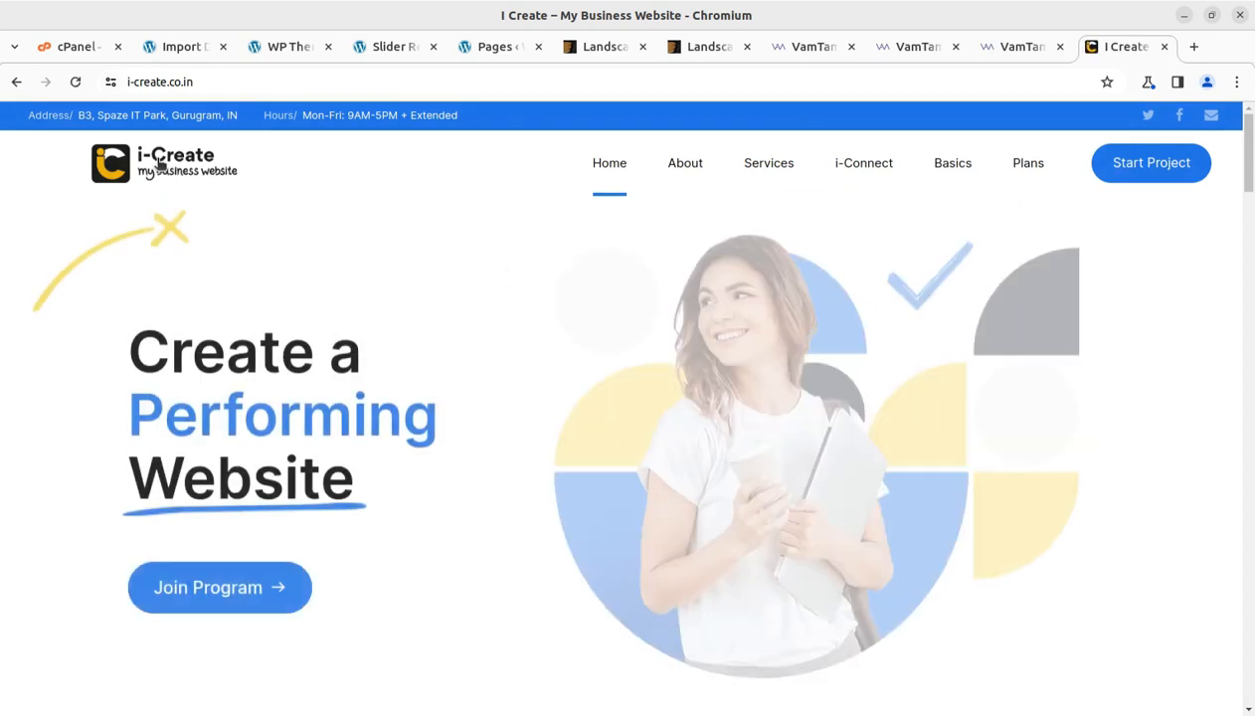
# - Revisit the ThemeForest listing and the demo import page, and view the WordPress Pages list from its beginning
pyautogui.click(403, 51)
pyautogui.click(487, 52)
pyautogui.click(597, 55)
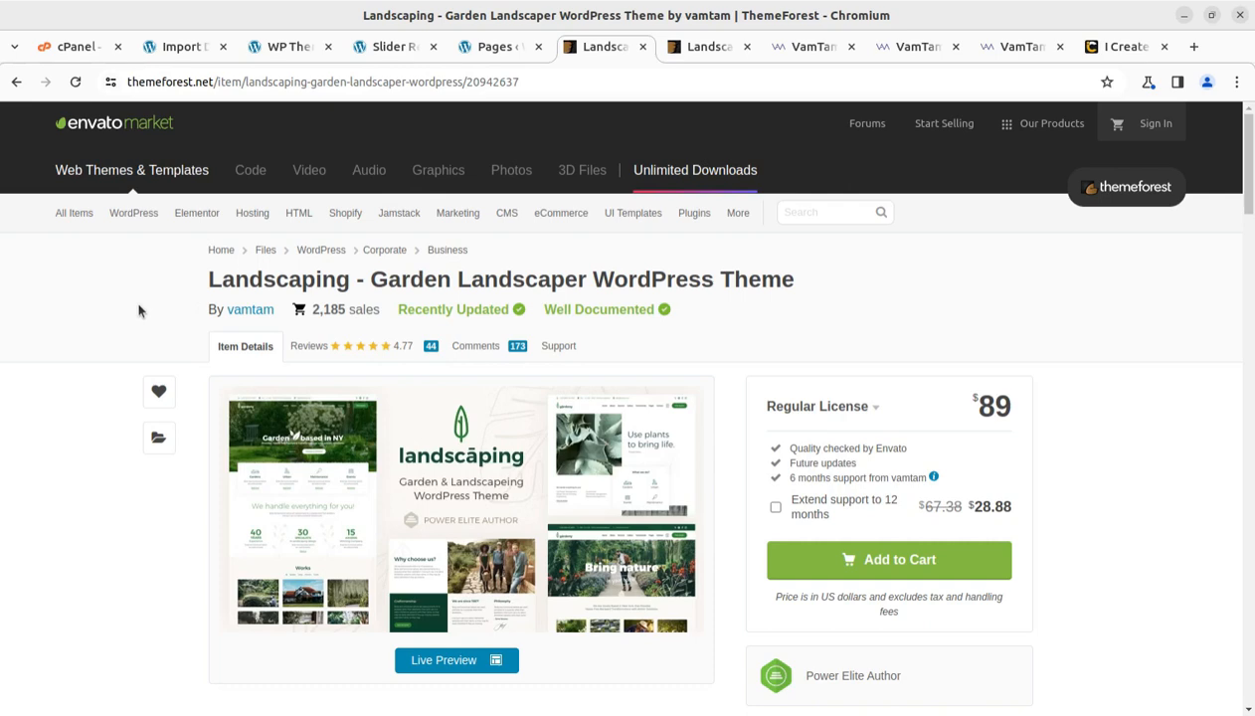
pyautogui.click(179, 48)
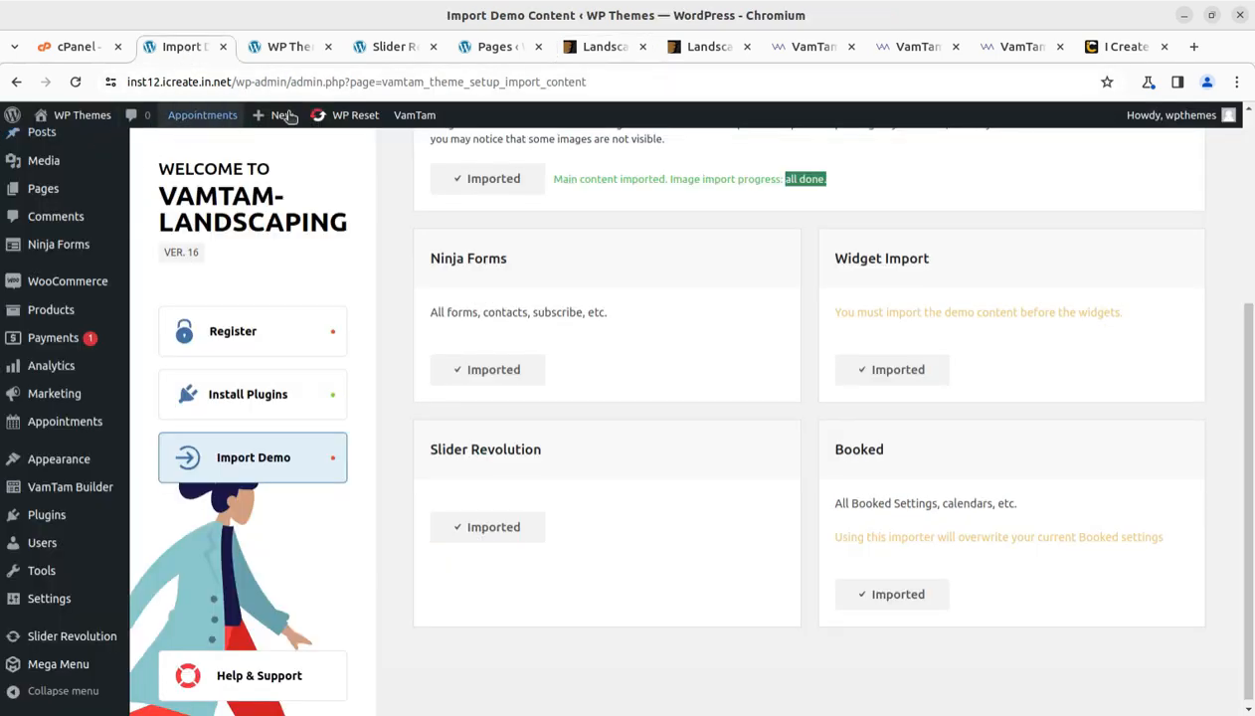
pyautogui.click(400, 55)
pyautogui.click(480, 55)
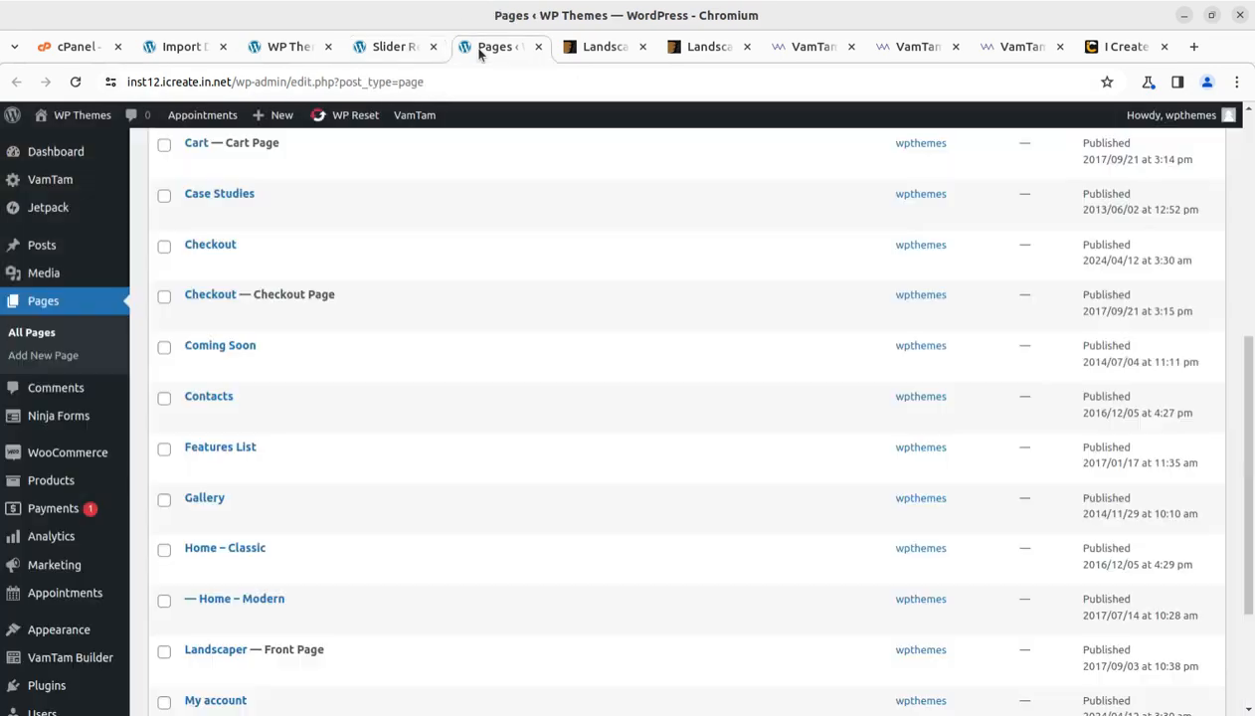
pyautogui.scroll(5, 516, 506)
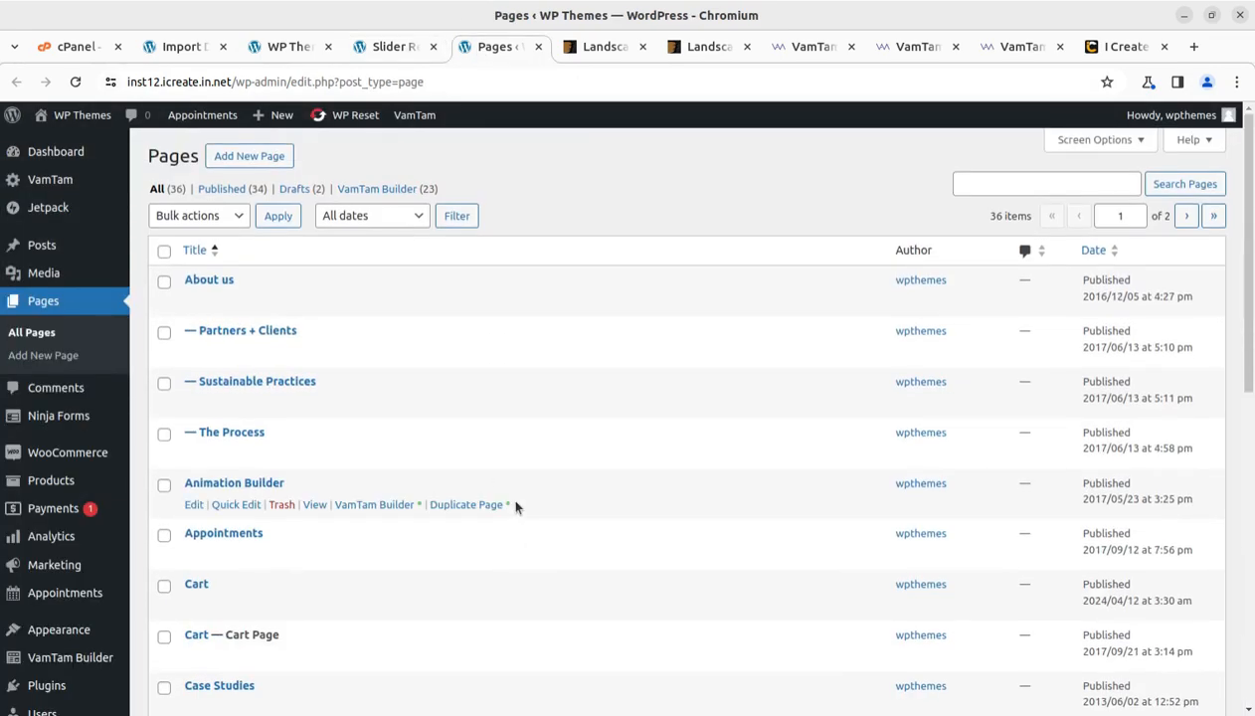